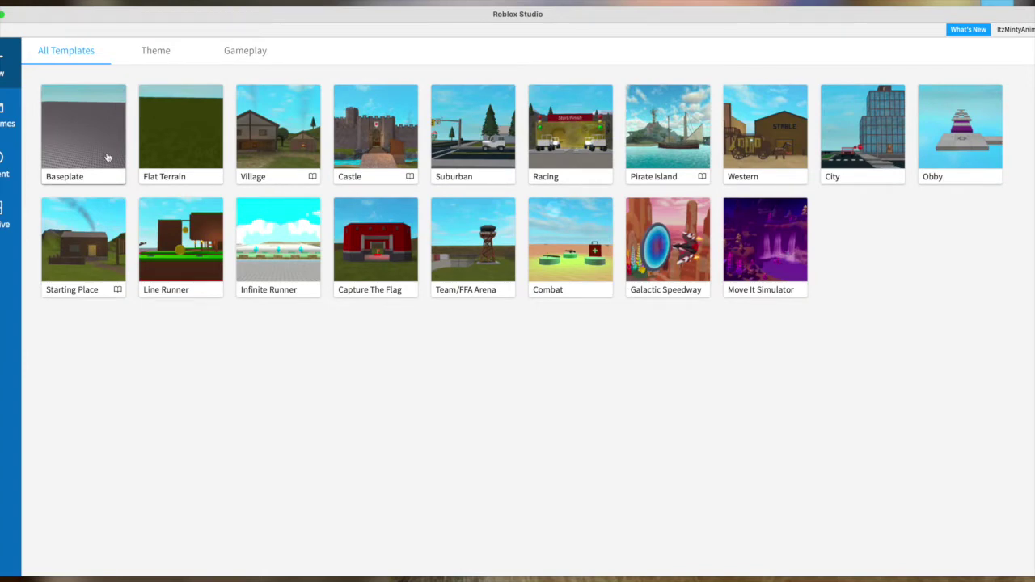
Create a new place from the Baseplate template.
{"action": "left_click", "coordinate": [108, 156]}
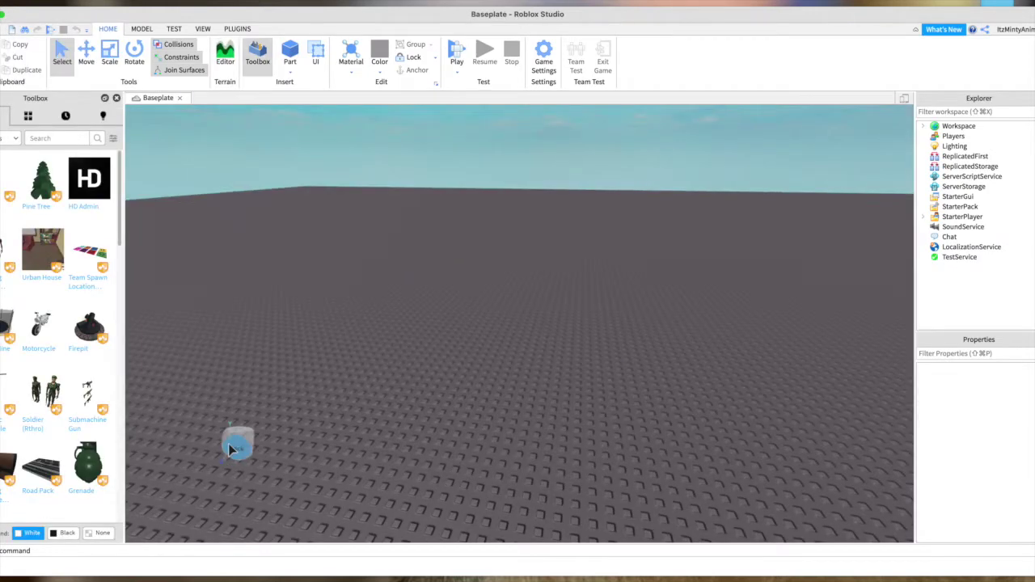
{"action": "scroll", "coordinate": [424, 366], "scroll_direction": "down", "scroll_amount": 5}
{"action": "scroll", "coordinate": [424, 366], "scroll_direction": "up", "scroll_amount": 10}
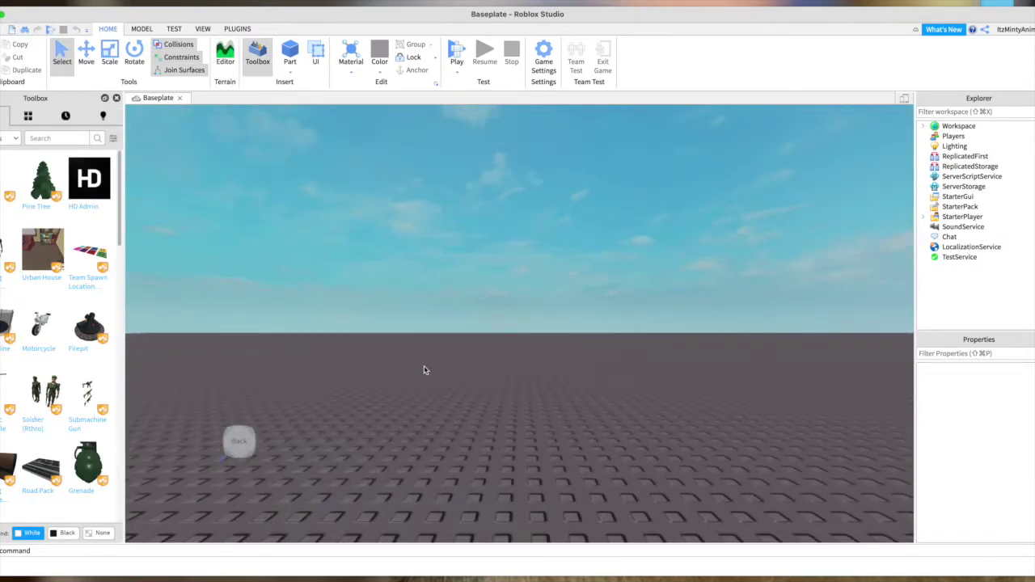
{"action": "scroll", "coordinate": [424, 365], "scroll_direction": "down", "scroll_amount": 3}
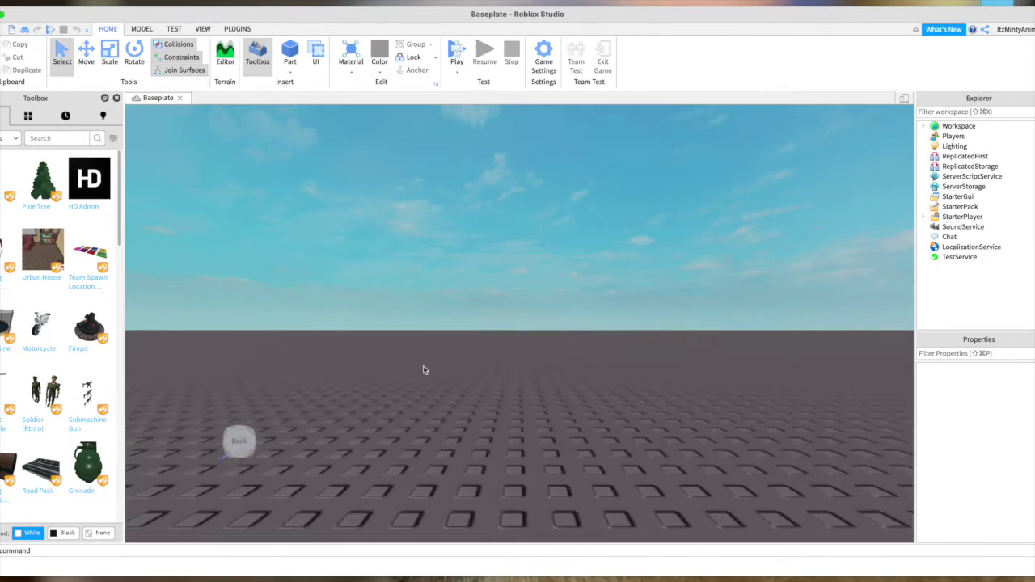
Spawn an R15 character with the Load Character plugin, entering the player's username.
{"action": "left_click", "coordinate": [241, 31]}
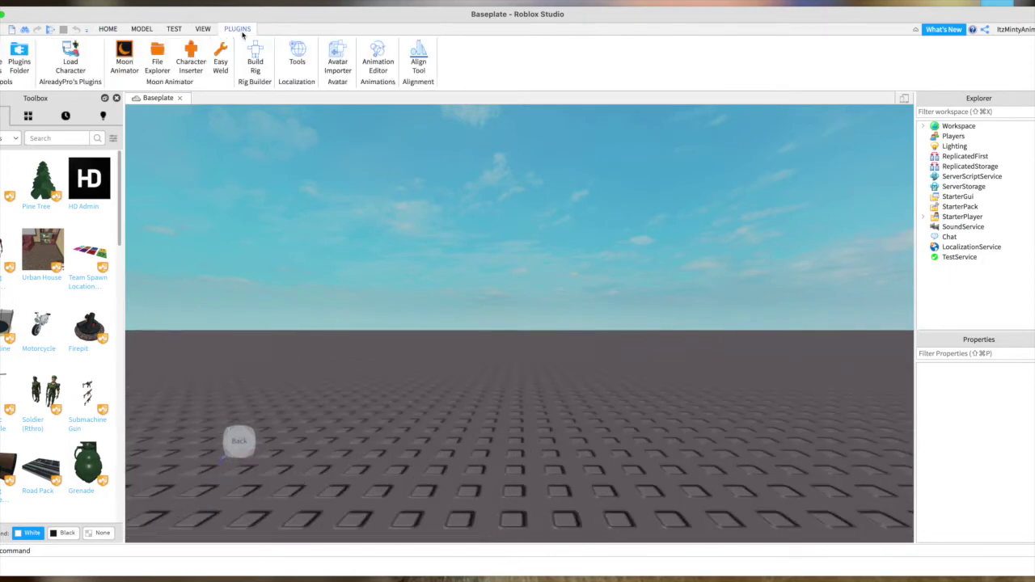
{"action": "left_click", "coordinate": [71, 61]}
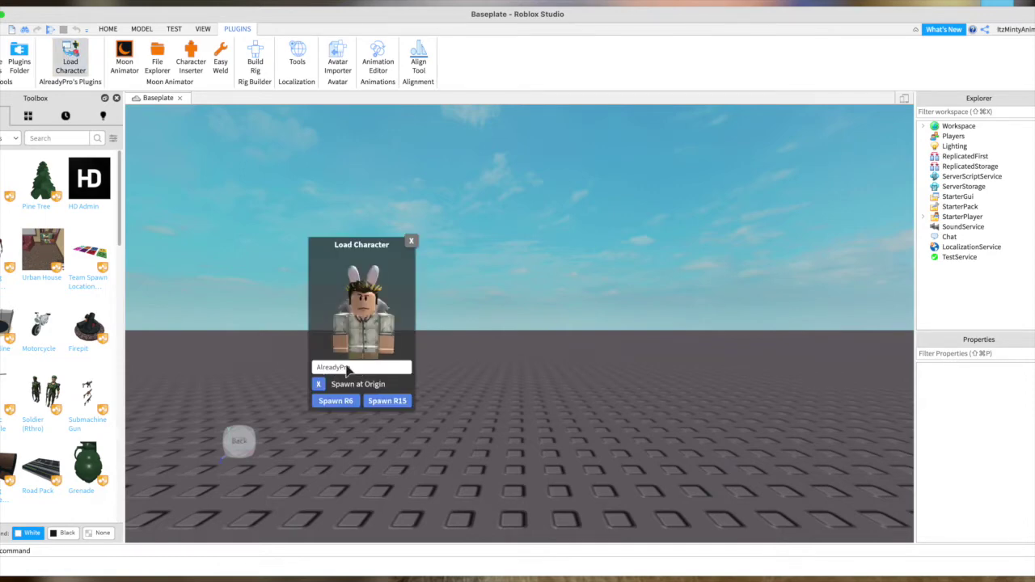
{"action": "left_click_drag", "start_coordinate": [360, 370], "coordinate": [314, 368]}
{"action": "key", "text": "BackSpace"}
{"action": "type", "text": "cloxdynxght"}
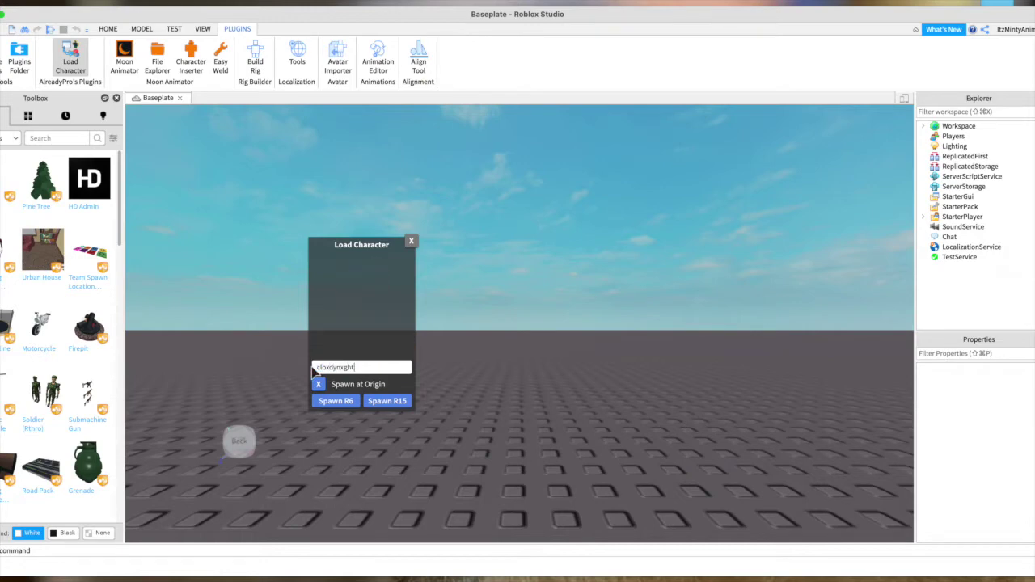
{"action": "left_click", "coordinate": [411, 241]}
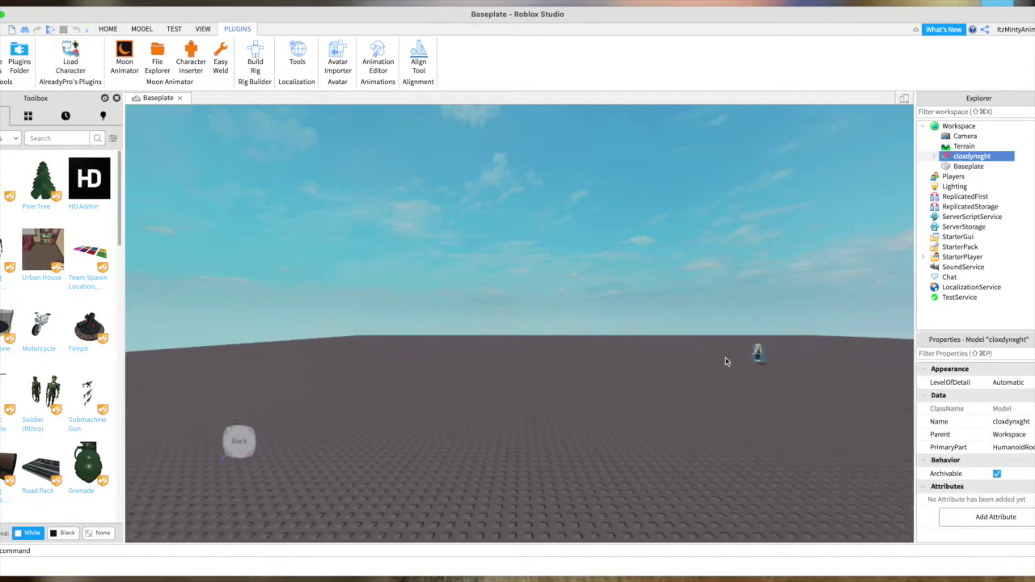
Examine the spawned character up close from the front and expand its model in the Explorer to see its contents.
{"action": "key", "text": "f"}
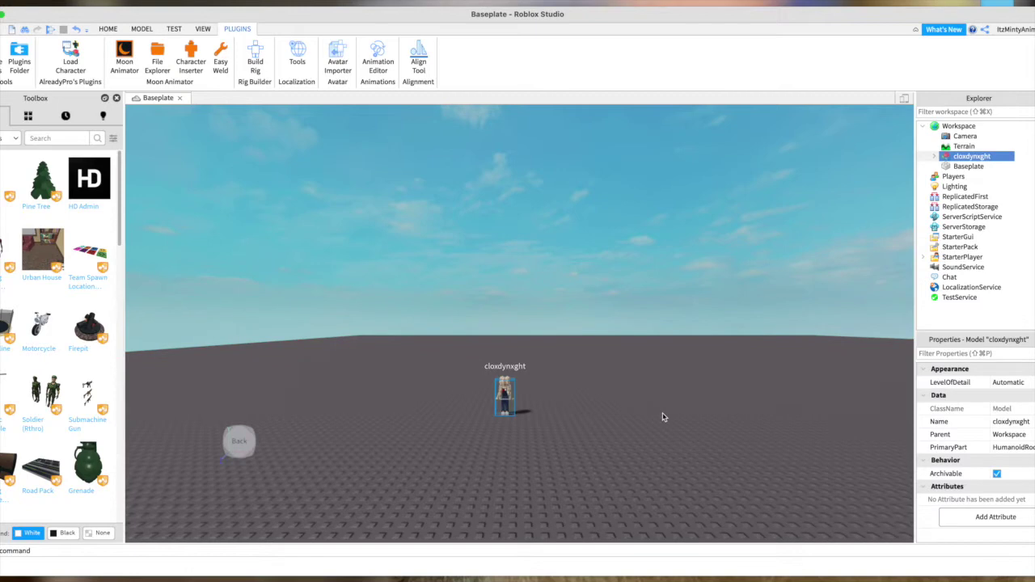
{"action": "scroll", "coordinate": [663, 417], "scroll_direction": "up", "scroll_amount": 10}
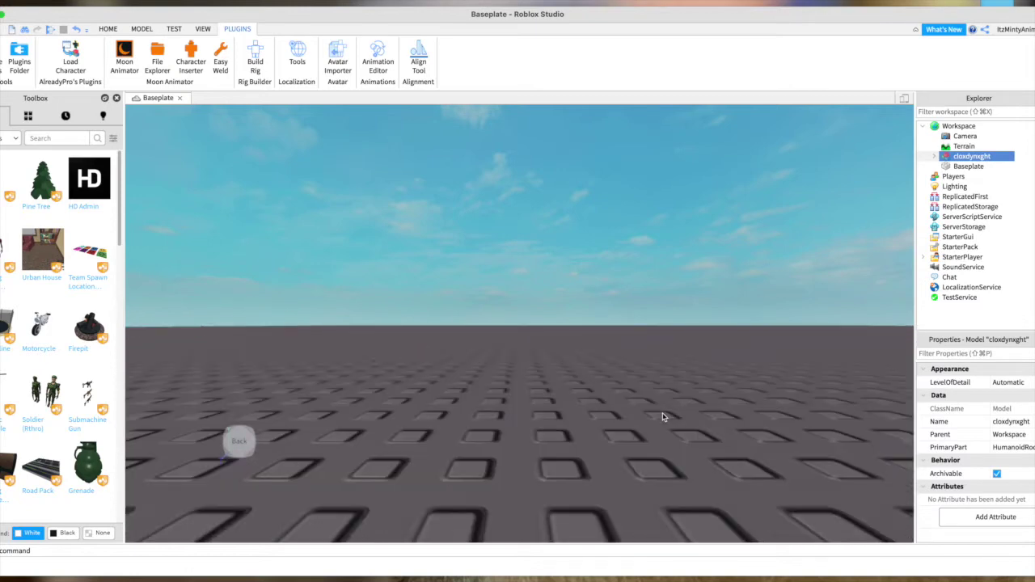
{"action": "scroll", "coordinate": [536, 388], "scroll_direction": "down", "scroll_amount": 5}
{"action": "key", "text": "d"}
{"action": "scroll", "coordinate": [547, 361], "scroll_direction": "down", "scroll_amount": 2}
{"action": "scroll", "coordinate": [461, 324], "scroll_direction": "up", "scroll_amount": 1}
{"action": "left_click_drag", "start_coordinate": [461, 323], "coordinate": [480, 379]}
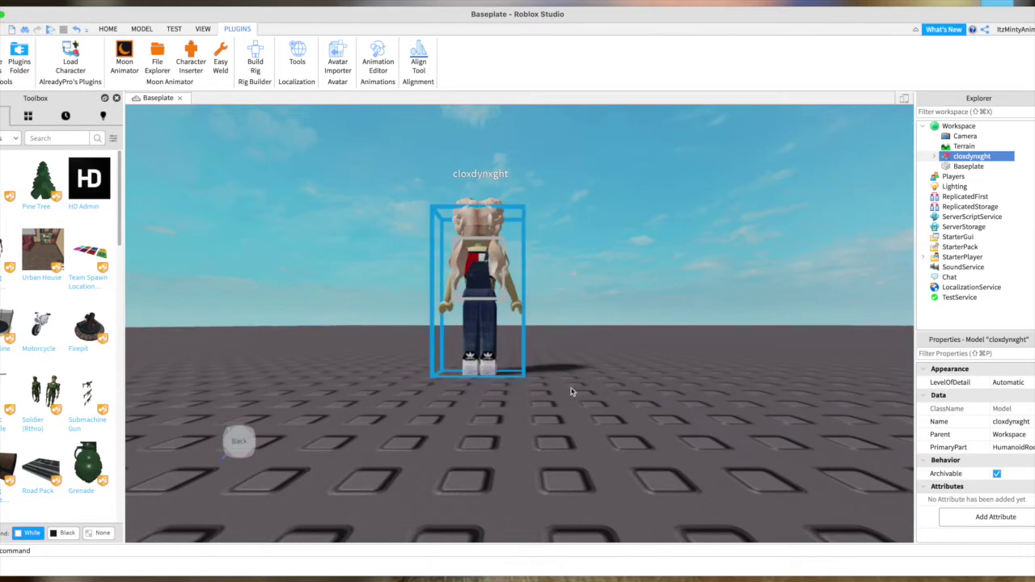
{"action": "key", "text": "e"}
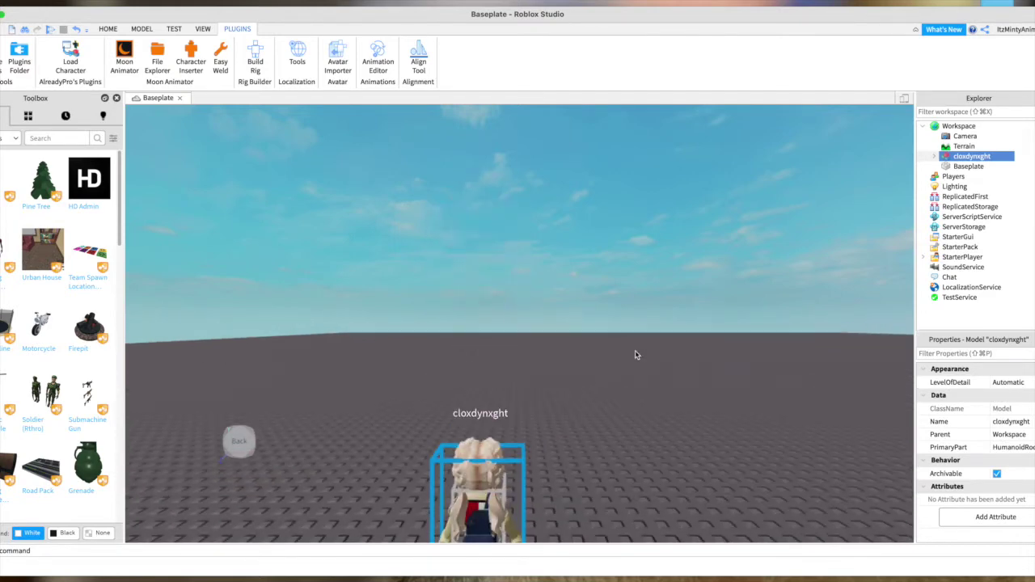
{"action": "key", "text": "w"}
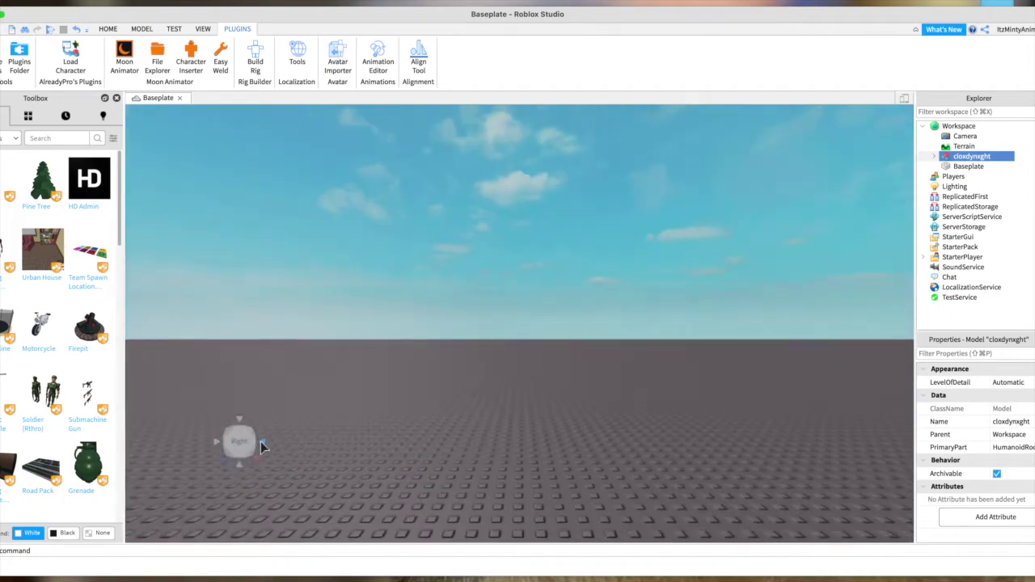
{"action": "left_click", "coordinate": [260, 442]}
{"action": "key", "text": "d"}
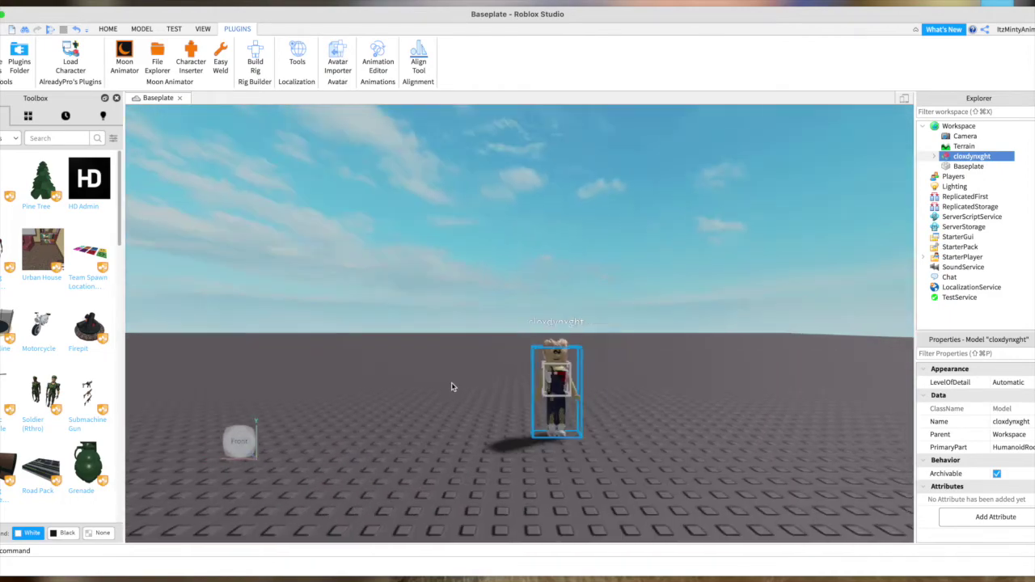
{"action": "key", "text": "w"}
{"action": "key", "text": "a"}
{"action": "key", "text": "s"}
{"action": "key", "text": "d"}
{"action": "key", "text": "a"}
{"action": "key", "text": "s"}
{"action": "scroll", "coordinate": [511, 346], "scroll_direction": "up", "scroll_amount": 2}
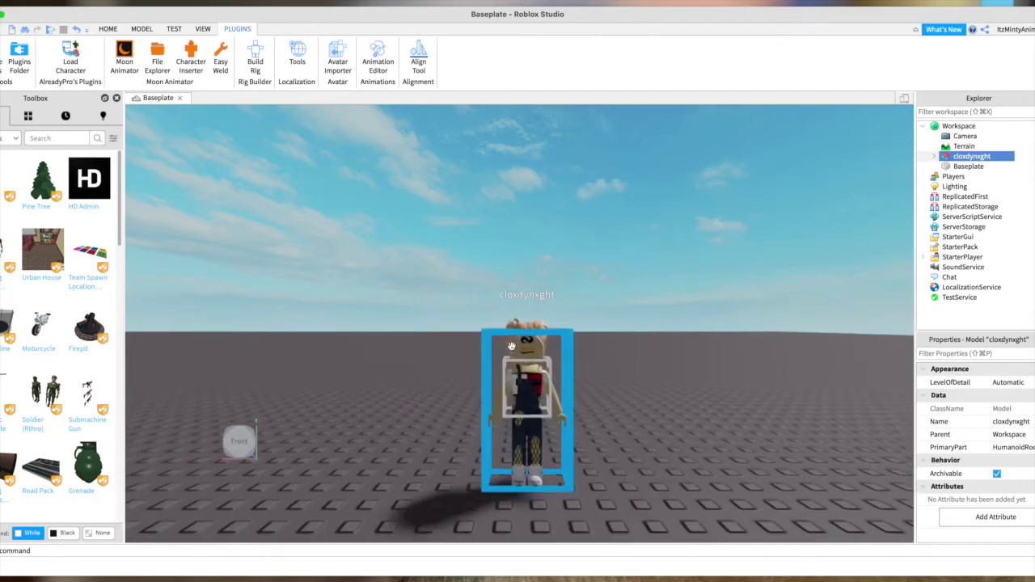
{"action": "left_click", "coordinate": [935, 156]}
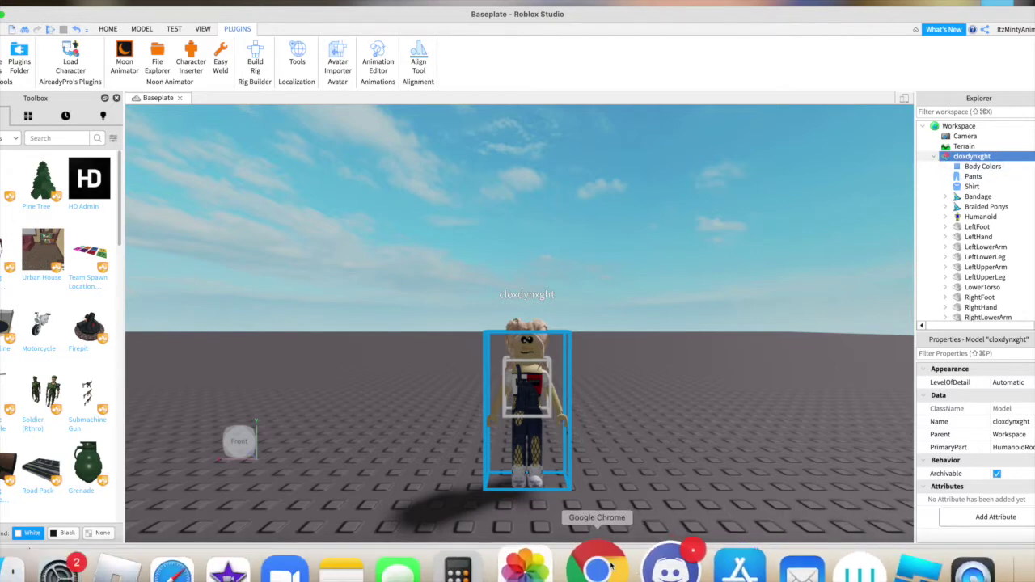
Switch to Google Chrome, open the Roblox site and search the Avatar Shop for "shirt".
{"action": "left_click", "coordinate": [613, 566]}
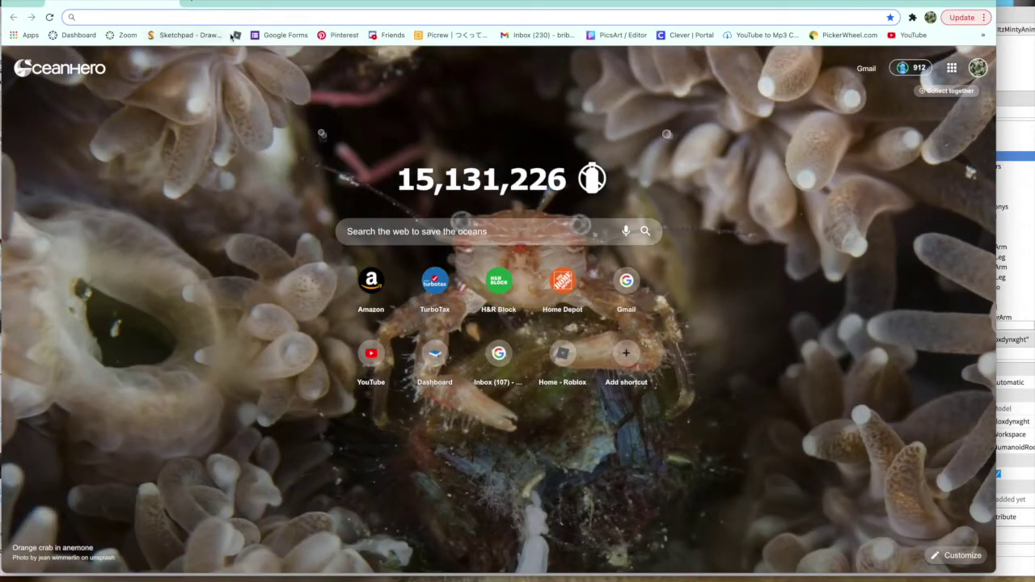
{"action": "left_click", "coordinate": [235, 34]}
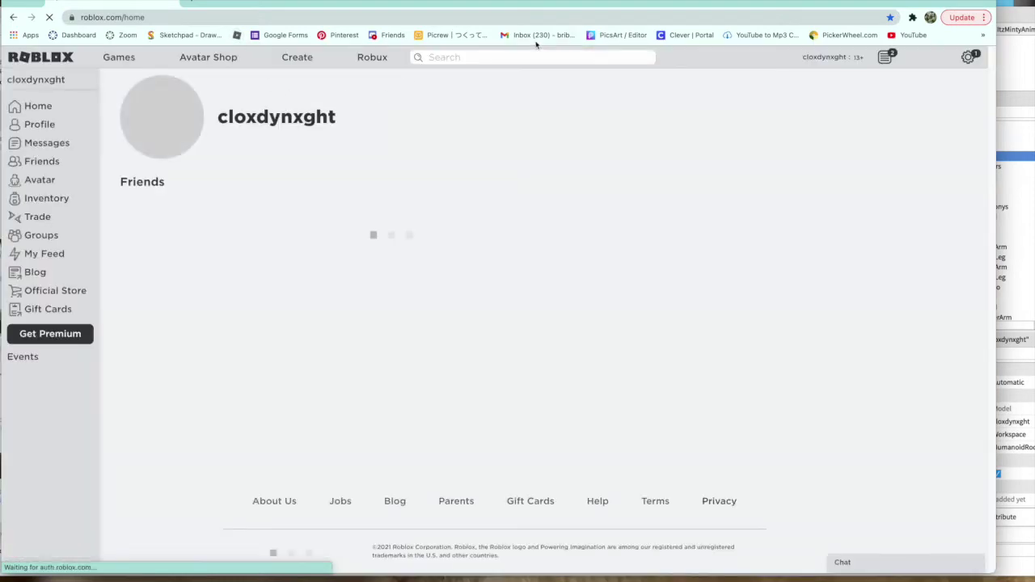
{"action": "left_click", "coordinate": [496, 63]}
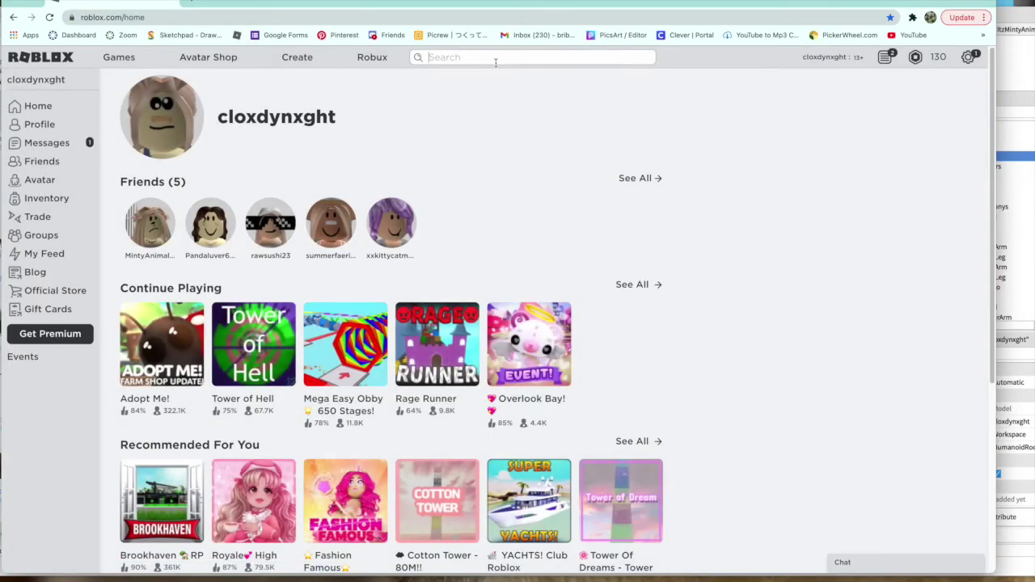
{"action": "type", "text": "shirt"}
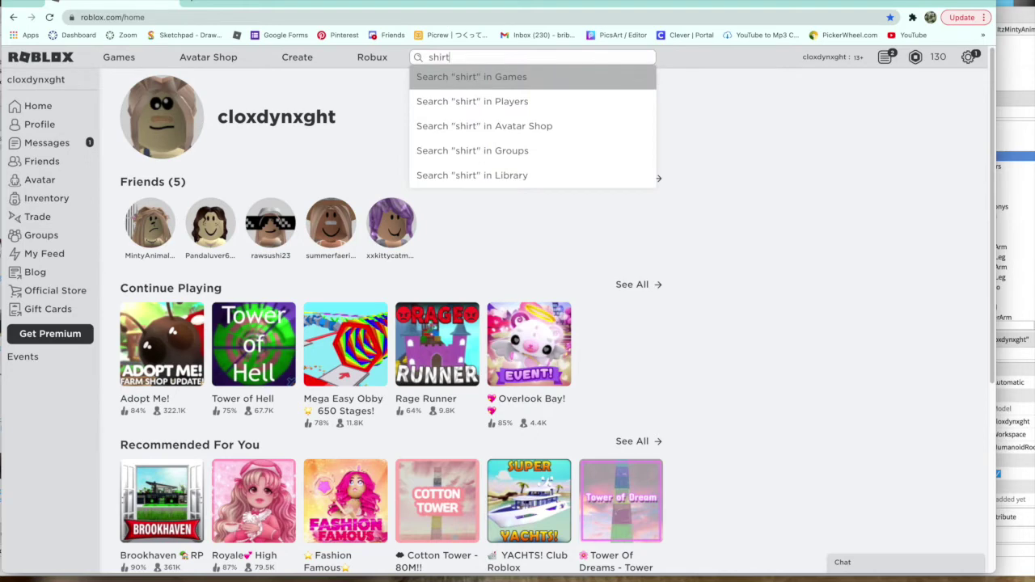
{"action": "left_click", "coordinate": [534, 127]}
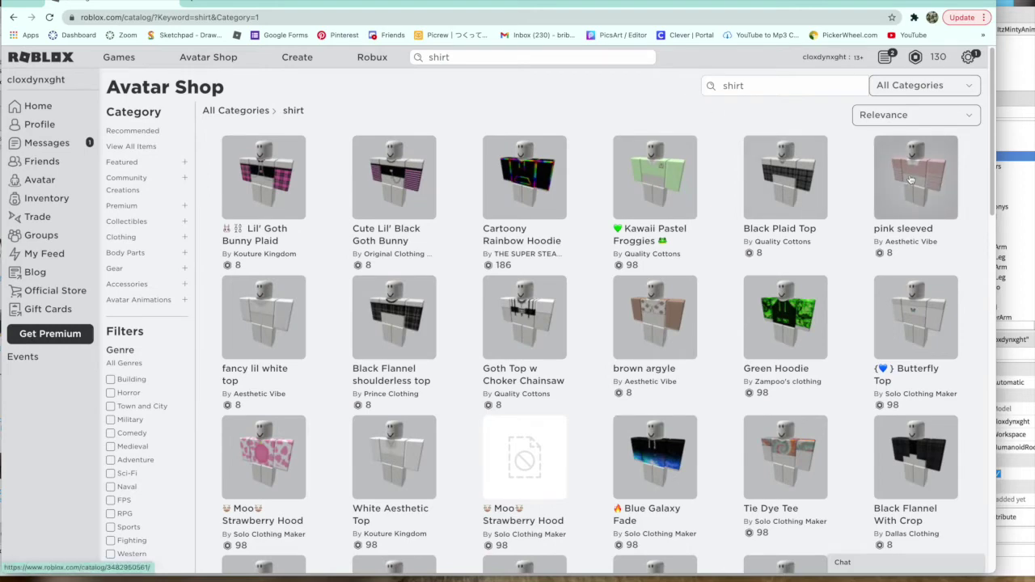
Browse the shirt results and open the Yellow Plaid Top item page.
{"action": "scroll", "coordinate": [809, 235], "scroll_direction": "down", "scroll_amount": 3}
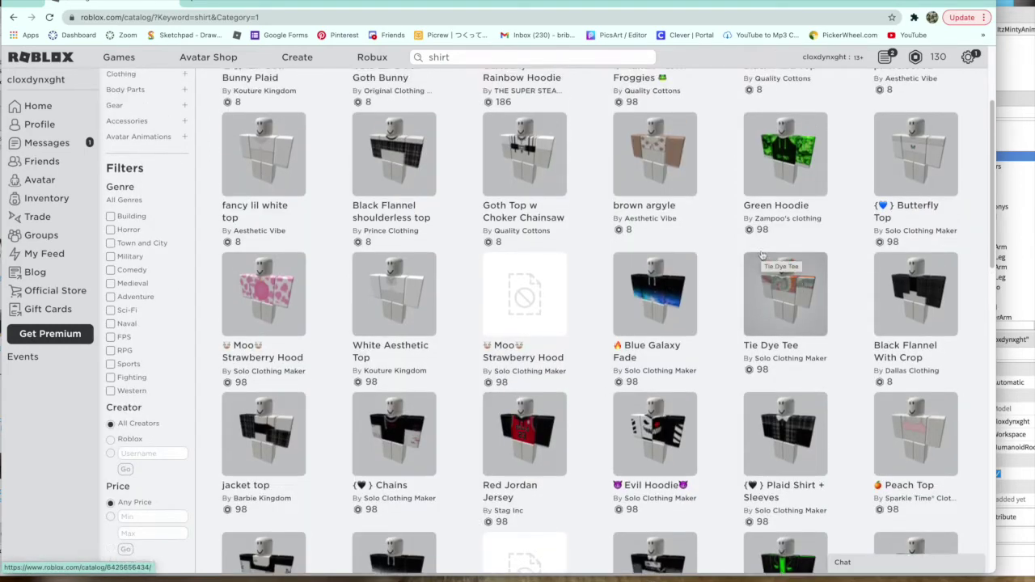
{"action": "scroll", "coordinate": [752, 267], "scroll_direction": "up", "scroll_amount": 1}
{"action": "scroll", "coordinate": [726, 297], "scroll_direction": "down", "scroll_amount": 4}
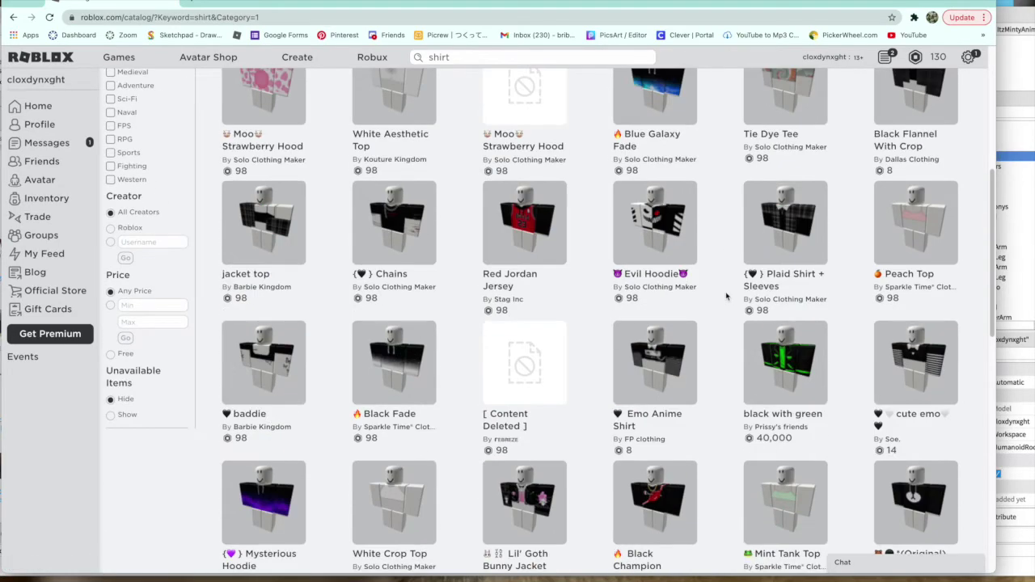
{"action": "scroll", "coordinate": [726, 297], "scroll_direction": "down", "scroll_amount": 1}
{"action": "scroll", "coordinate": [726, 297], "scroll_direction": "up", "scroll_amount": 6}
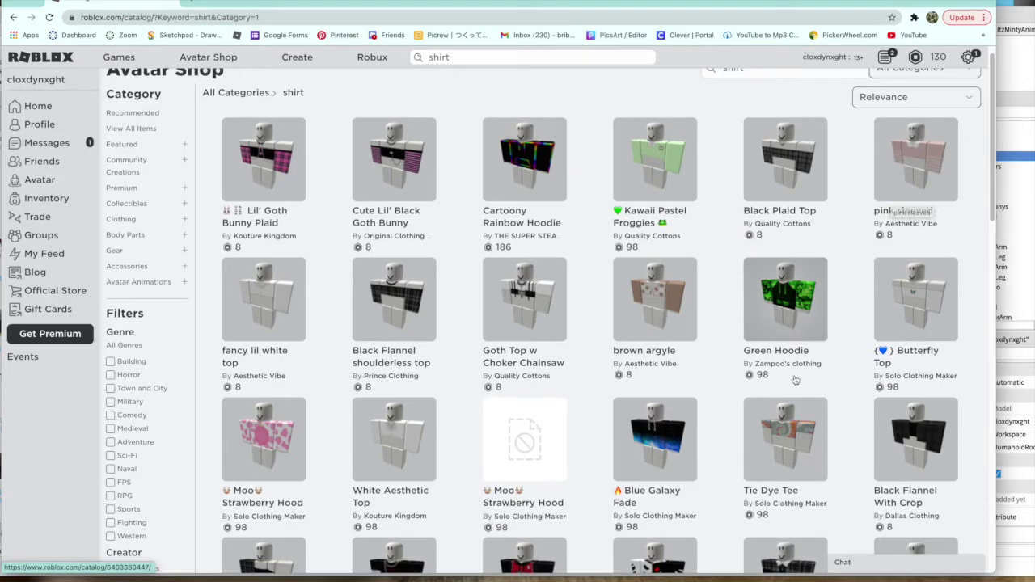
{"action": "scroll", "coordinate": [801, 411], "scroll_direction": "down", "scroll_amount": 3}
{"action": "scroll", "coordinate": [801, 411], "scroll_direction": "down", "scroll_amount": 3}
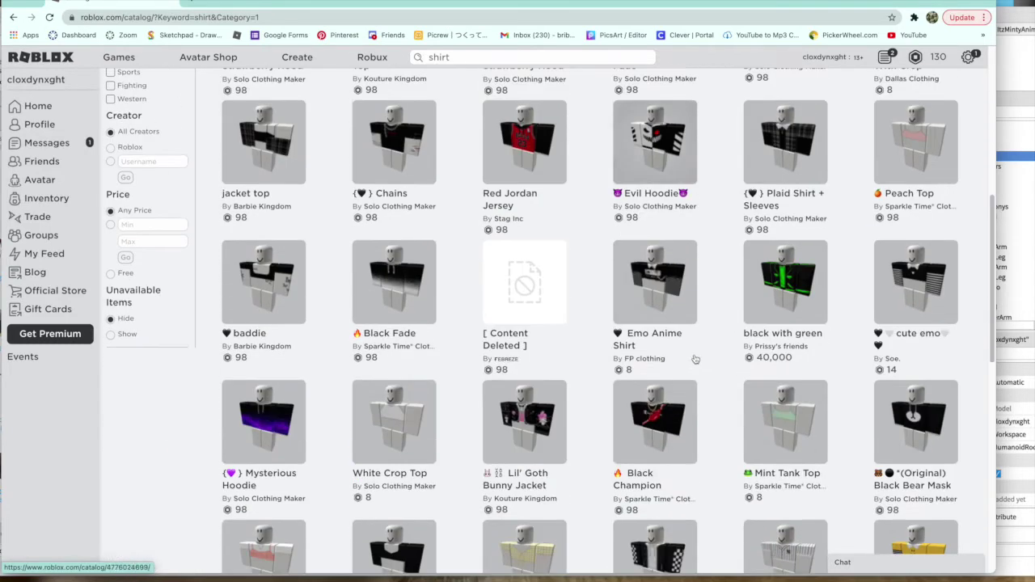
{"action": "scroll", "coordinate": [768, 262], "scroll_direction": "down", "scroll_amount": 3}
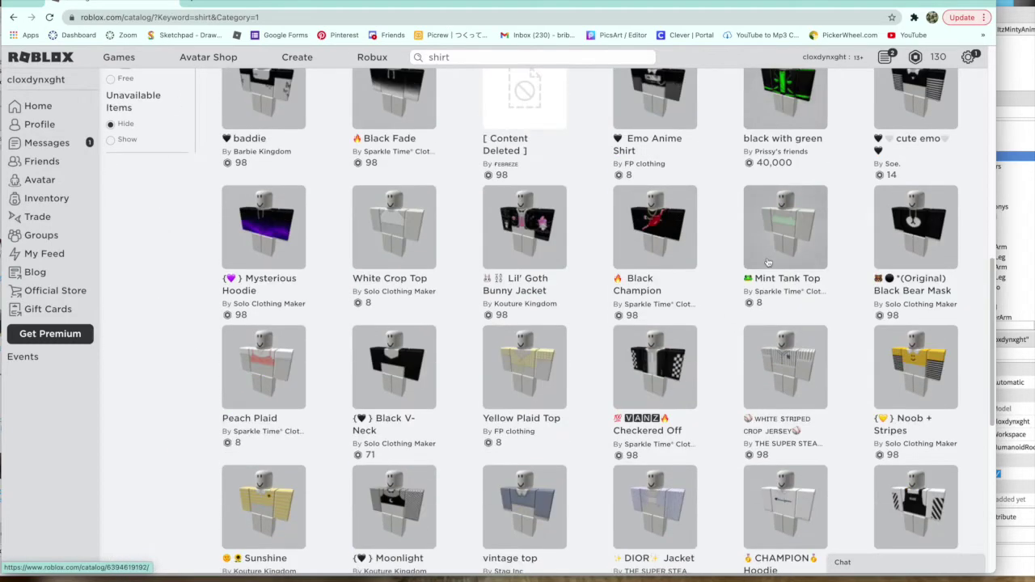
{"action": "left_click", "coordinate": [566, 370]}
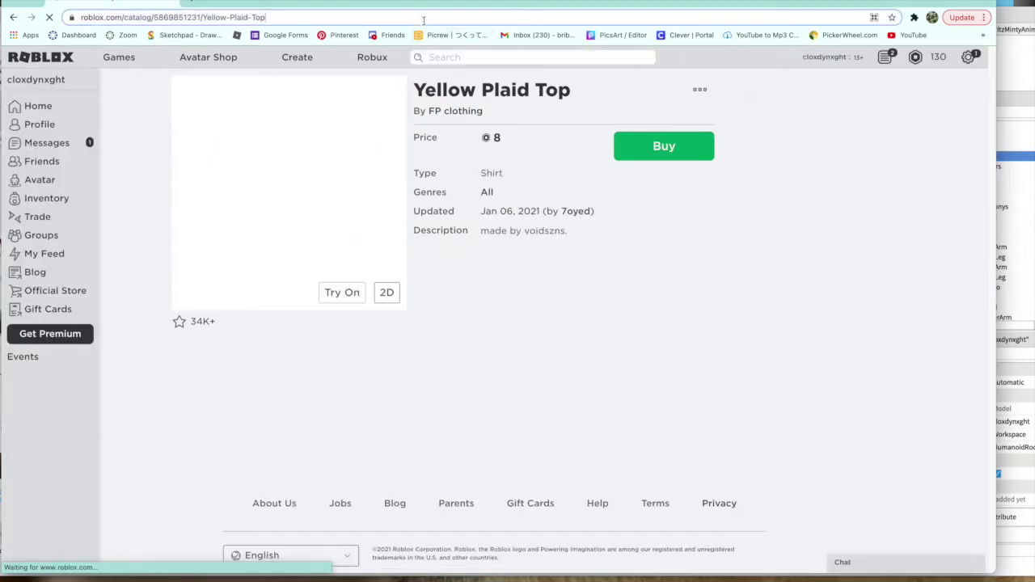
{"action": "left_click", "coordinate": [423, 17]}
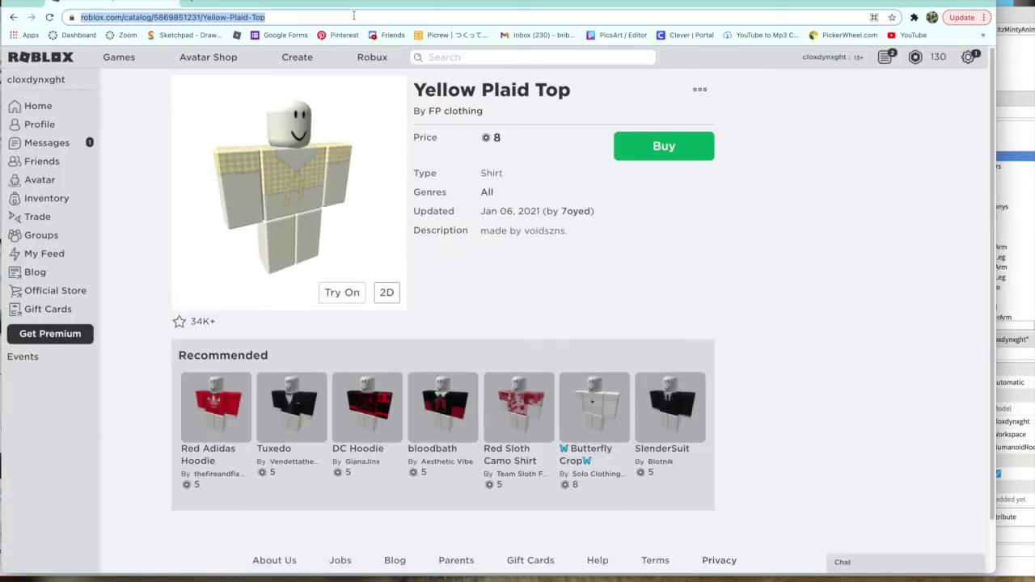
{"action": "left_click", "coordinate": [169, 87]}
{"action": "left_click", "coordinate": [160, 16]}
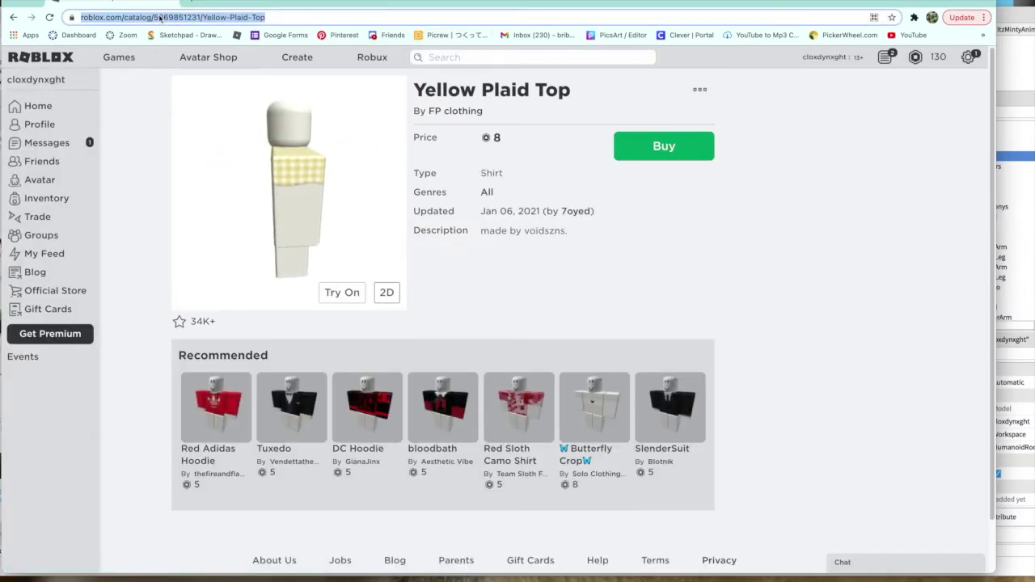
{"action": "left_click", "coordinate": [160, 16]}
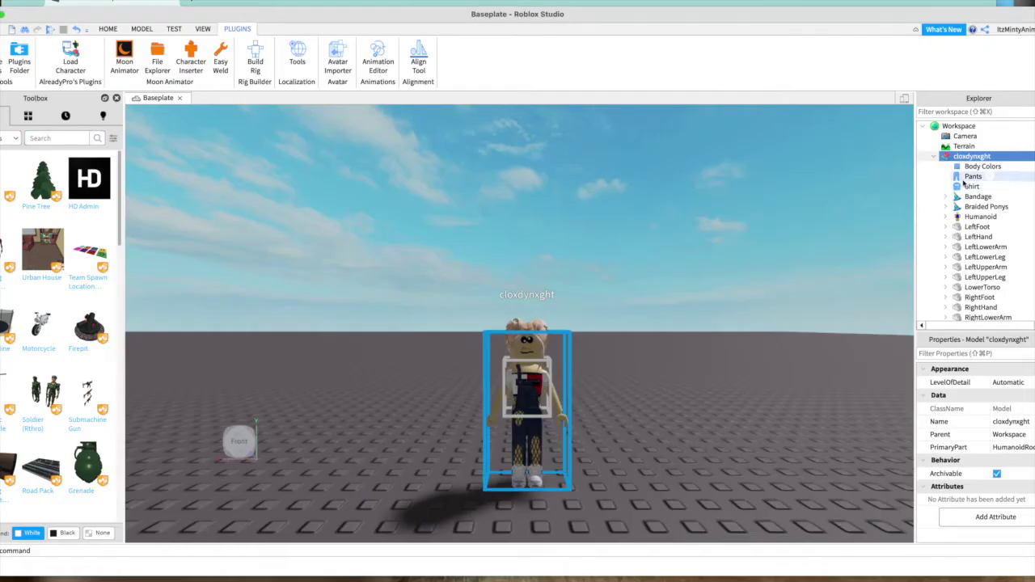
Switch back to Roblox Studio and replace the ShirtTemplate of the character's Shirt with the copied asset ID.
{"action": "left_click", "coordinate": [935, 157]}
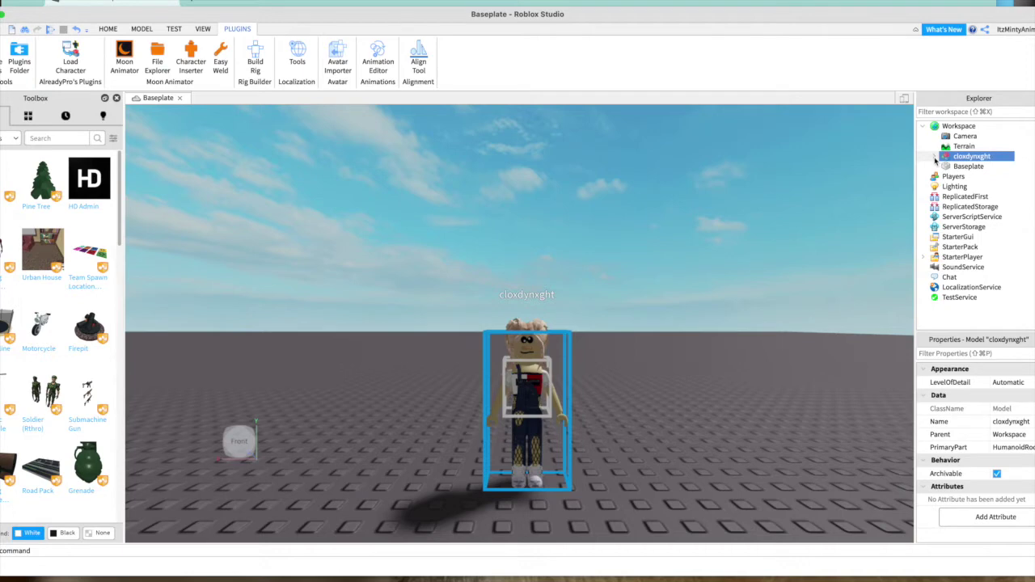
{"action": "left_click", "coordinate": [935, 158]}
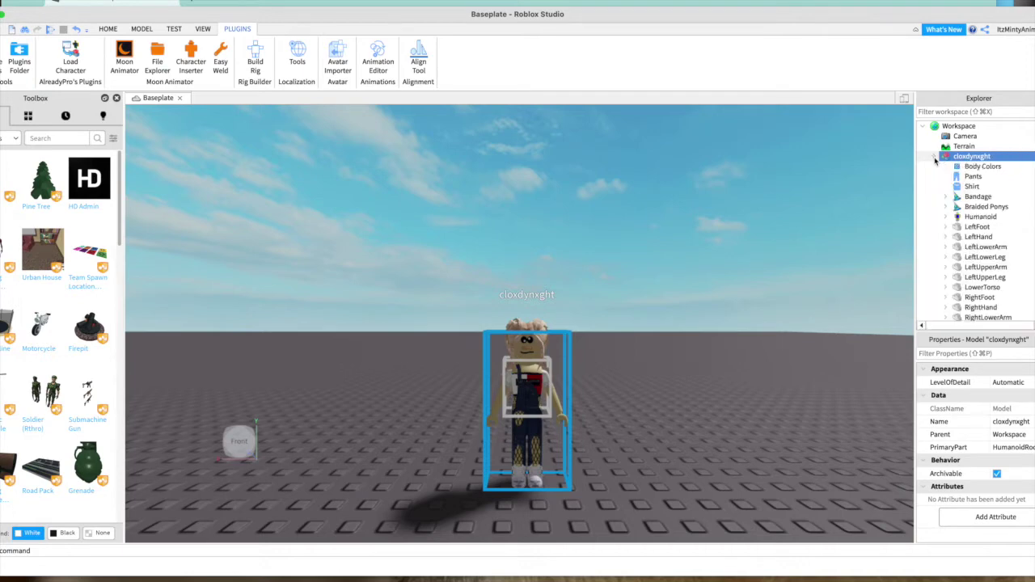
{"action": "left_click", "coordinate": [969, 187]}
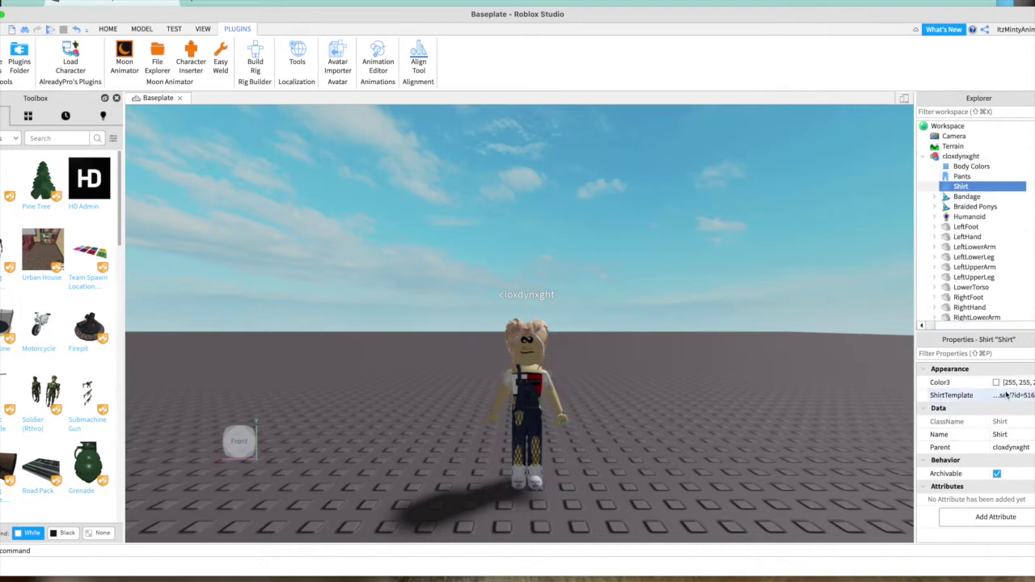
{"action": "left_click", "coordinate": [1007, 394]}
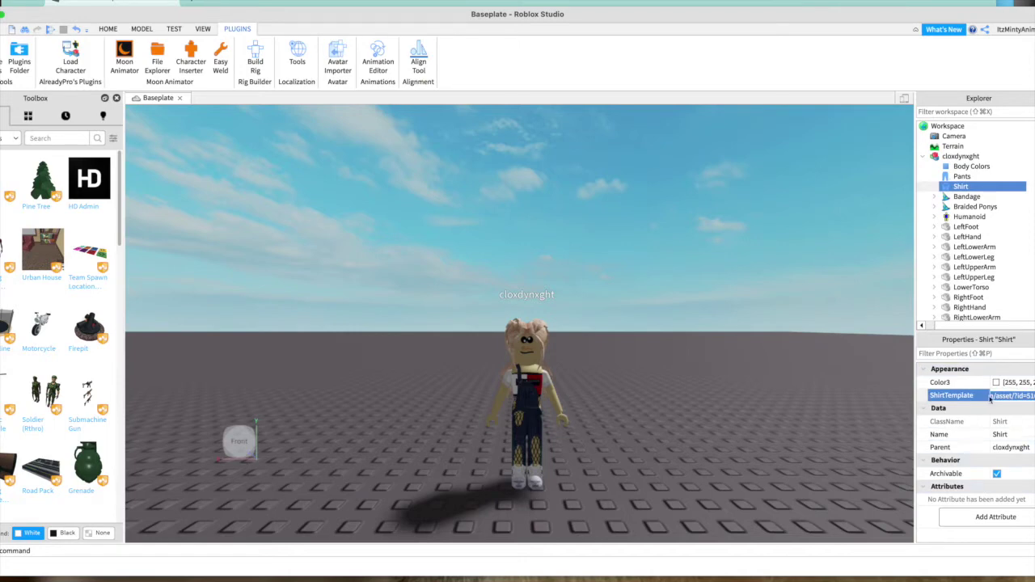
{"action": "key", "text": "BackSpace"}
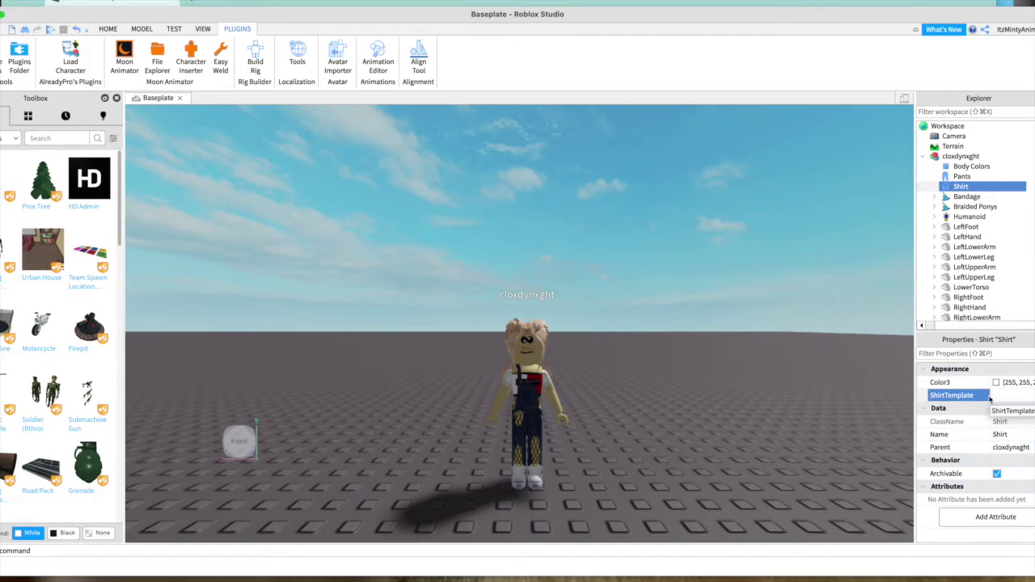
{"action": "key", "text": "super+v"}
{"action": "key", "text": "Return"}
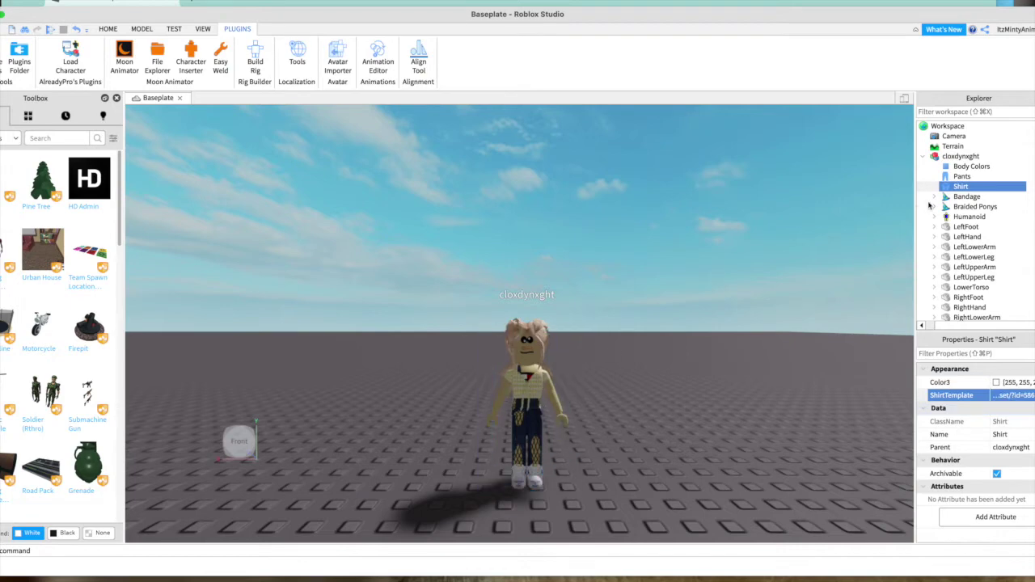
Select the character's Pants, switch to Google Chrome and search the Avatar Shop for "pants".
{"action": "left_click", "coordinate": [961, 177]}
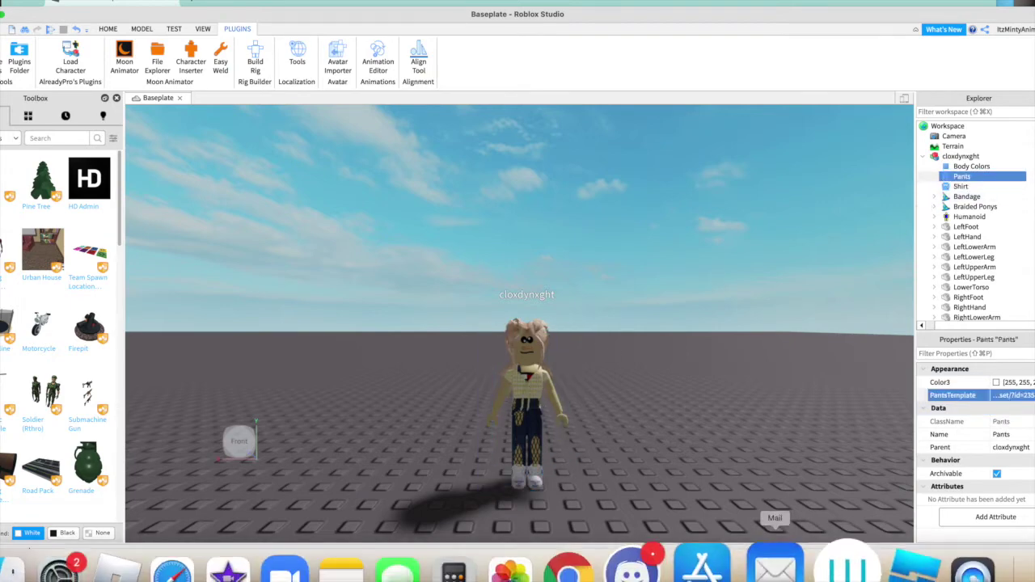
{"action": "left_click", "coordinate": [611, 573]}
{"action": "left_click", "coordinate": [450, 56]}
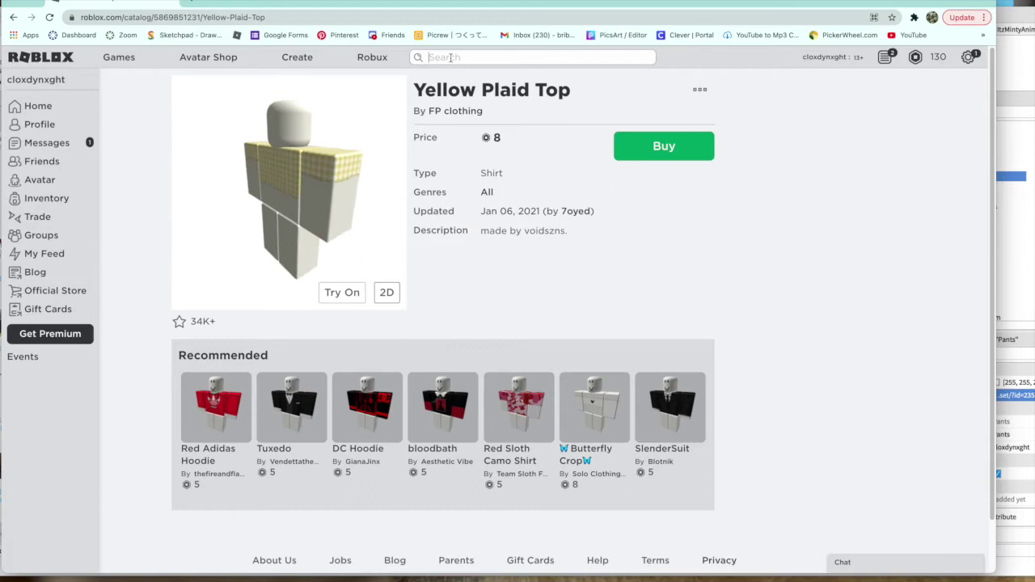
{"action": "type", "text": "pants"}
{"action": "left_click", "coordinate": [457, 76]}
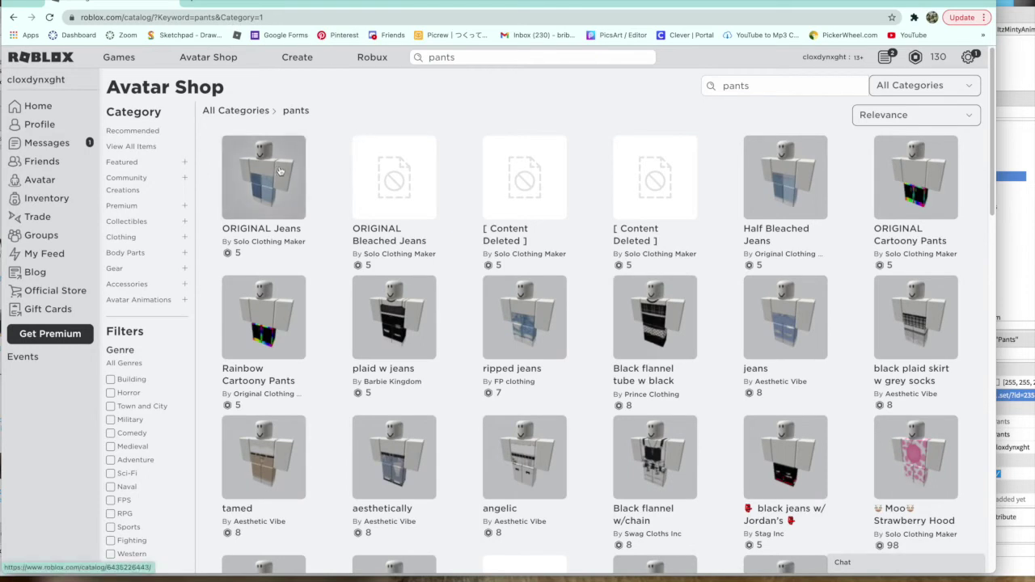
{"action": "left_click", "coordinate": [782, 296]}
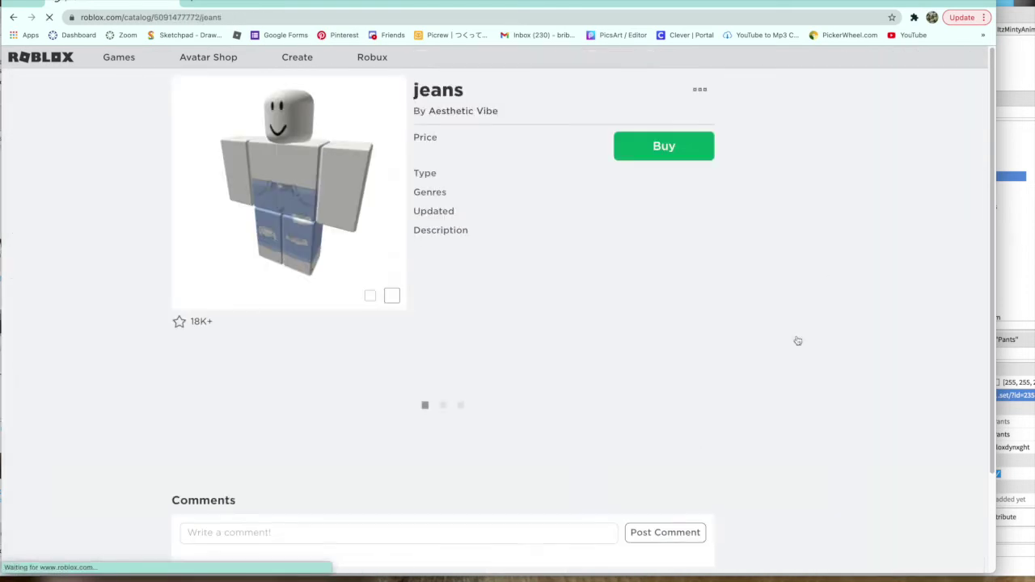
{"action": "left_click", "coordinate": [480, 18]}
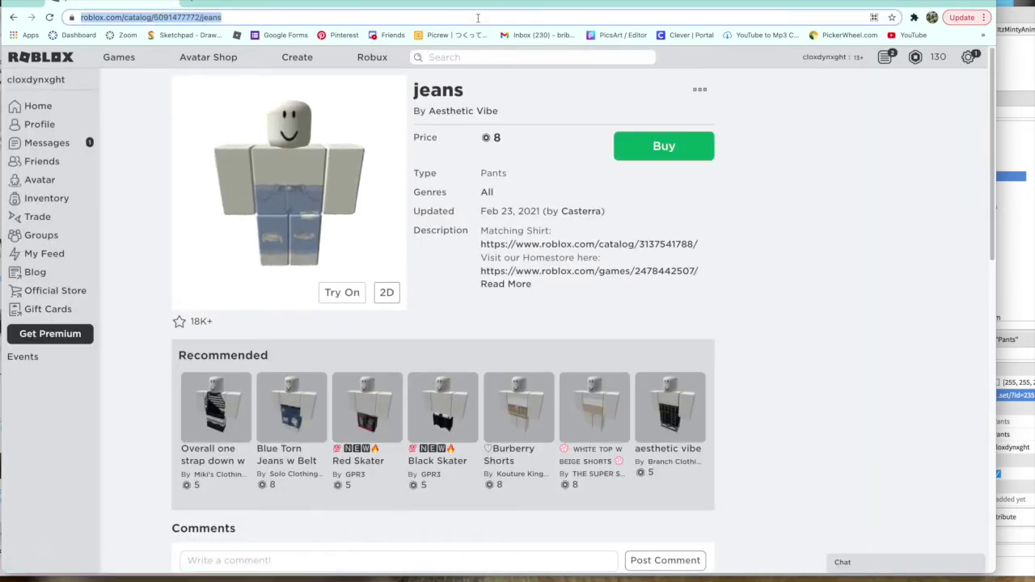
{"action": "left_click", "coordinate": [478, 18]}
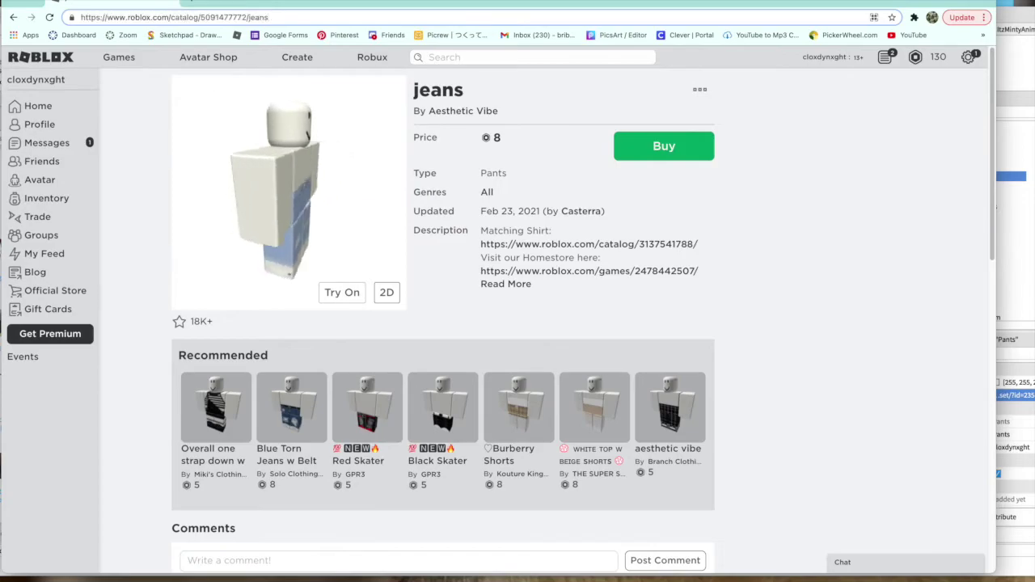
Switch back to Roblox Studio, replace the Pants' PantsTemplate with the copied asset ID, and collapse the character in the Explorer.
{"action": "left_click", "coordinate": [1015, 396]}
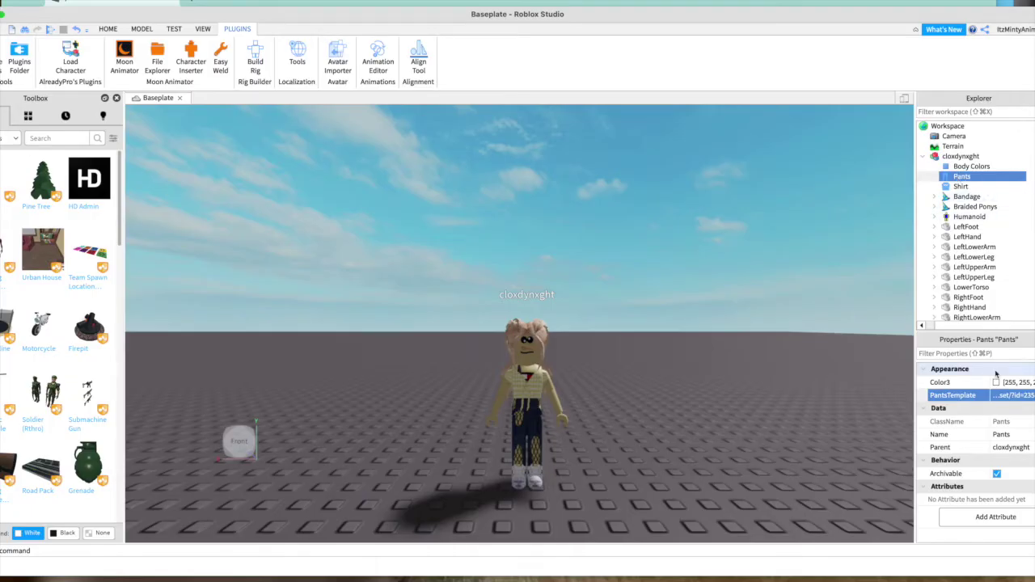
{"action": "left_click", "coordinate": [1023, 396]}
{"action": "key", "text": "BackSpace"}
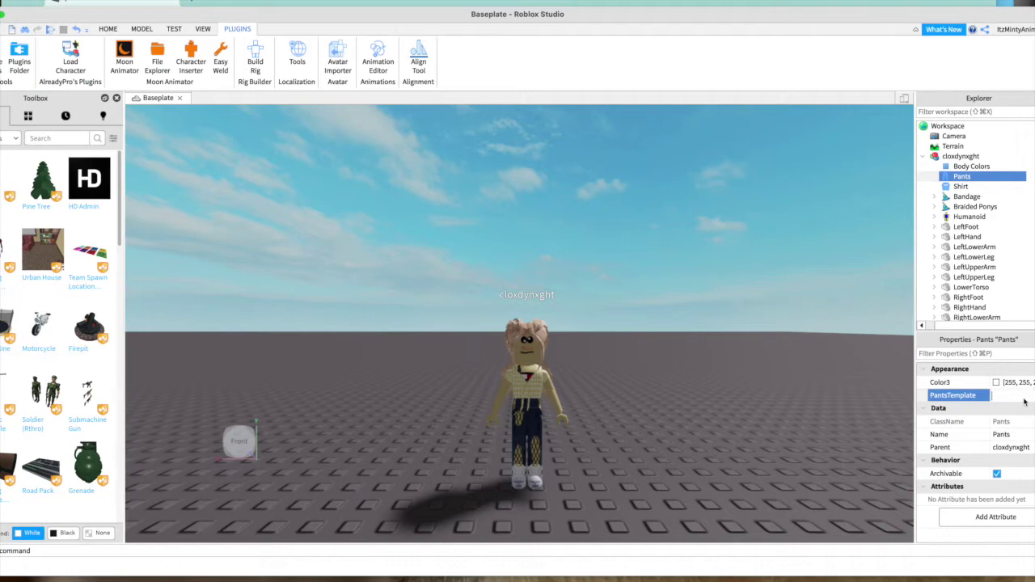
{"action": "key", "text": "super+v"}
{"action": "key", "text": "Return"}
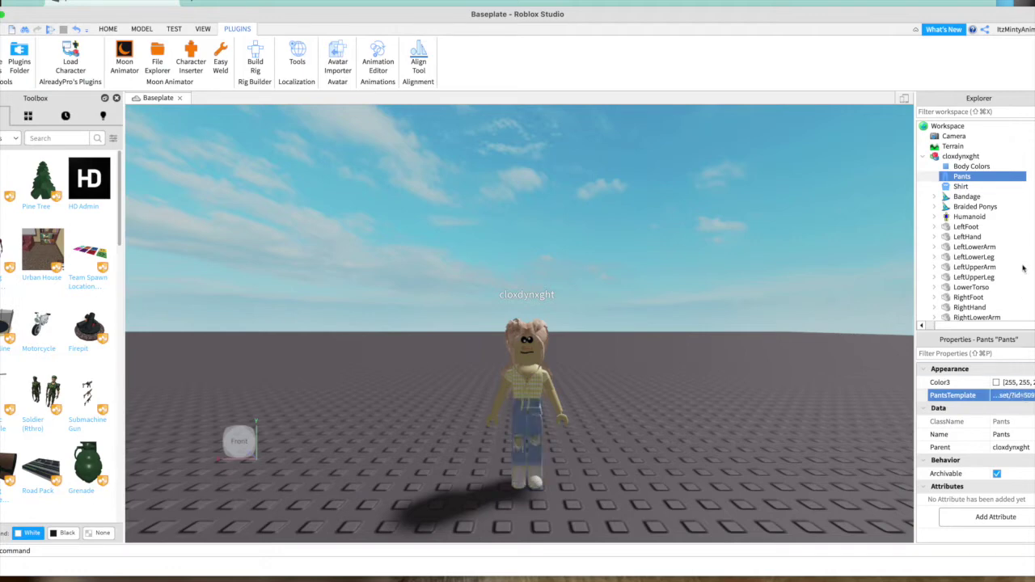
{"action": "left_click", "coordinate": [928, 156]}
{"action": "left_click", "coordinate": [677, 336]}
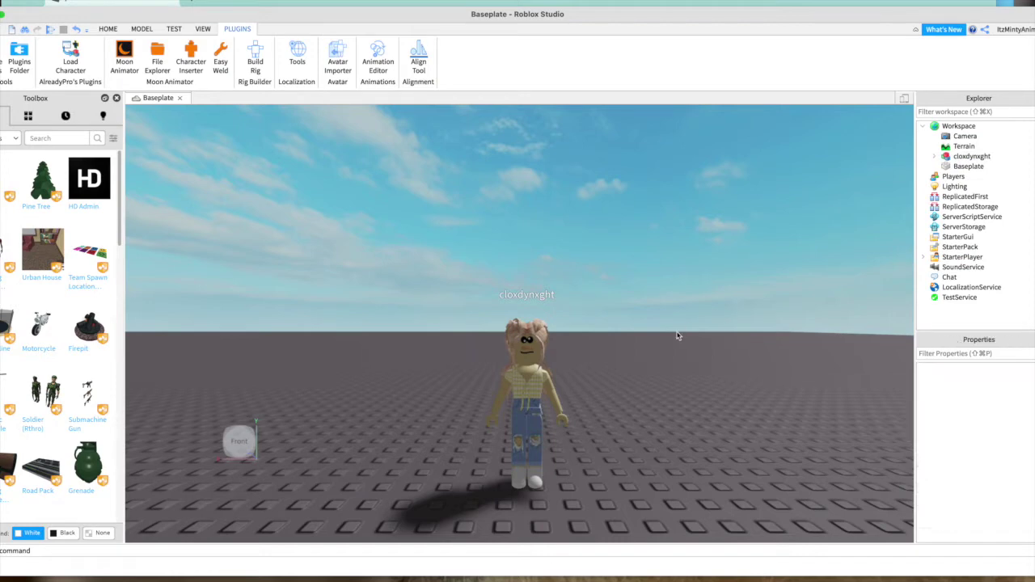
{"action": "scroll", "coordinate": [677, 336], "scroll_direction": "down", "scroll_amount": 5}
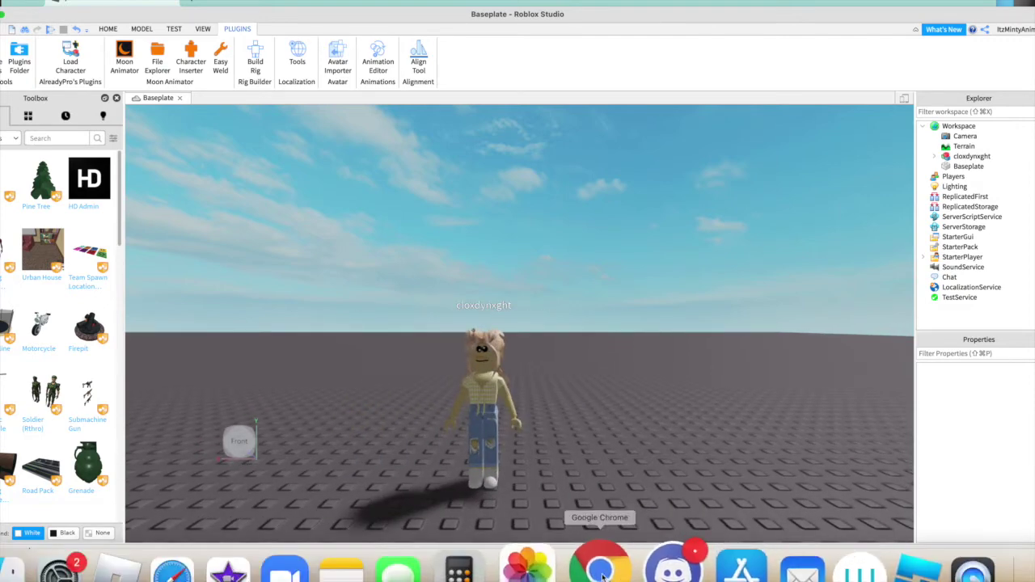
Switch to Google Chrome and search the Avatar Shop for "super super happy".
{"action": "left_click", "coordinate": [598, 564]}
{"action": "left_click", "coordinate": [437, 56]}
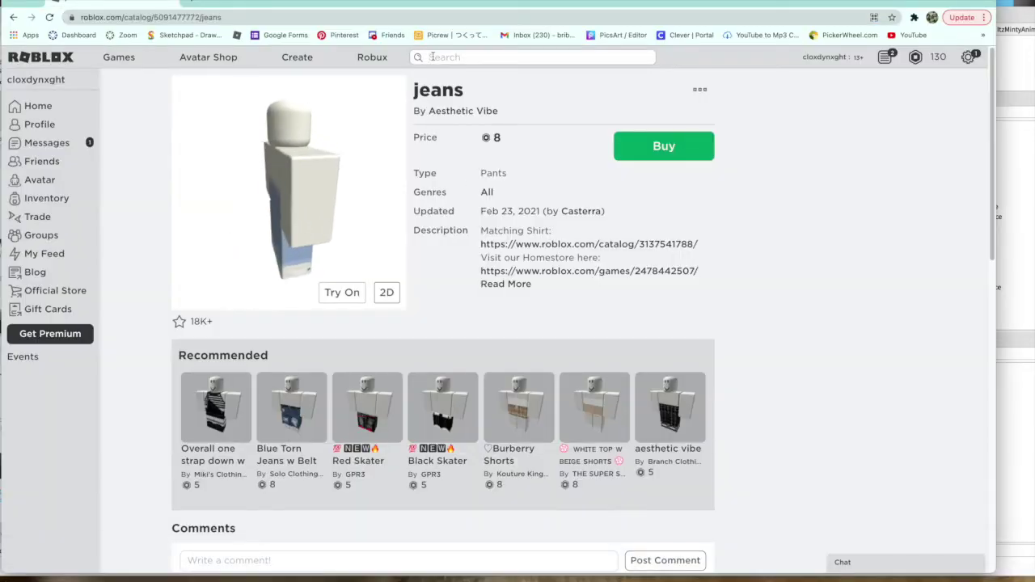
{"action": "type", "text": "super super"}
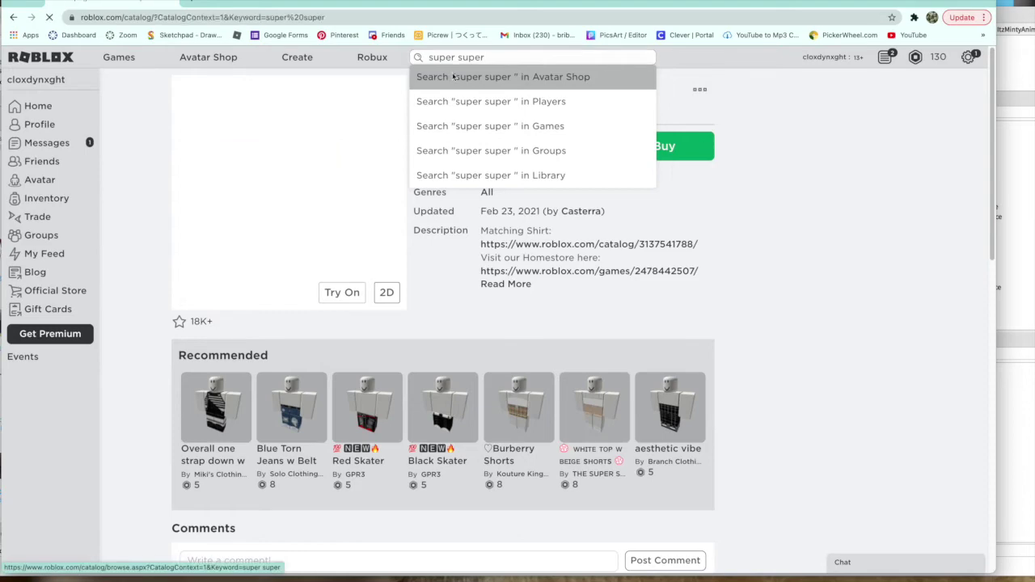
{"action": "left_click", "coordinate": [639, 77]}
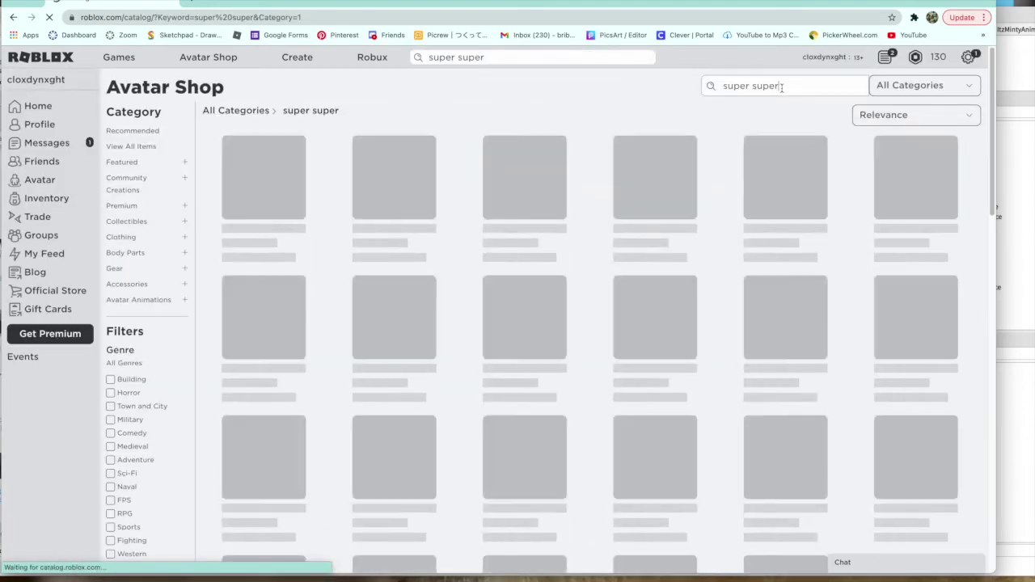
{"action": "type", "text": "y"}
{"action": "key", "text": "Return"}
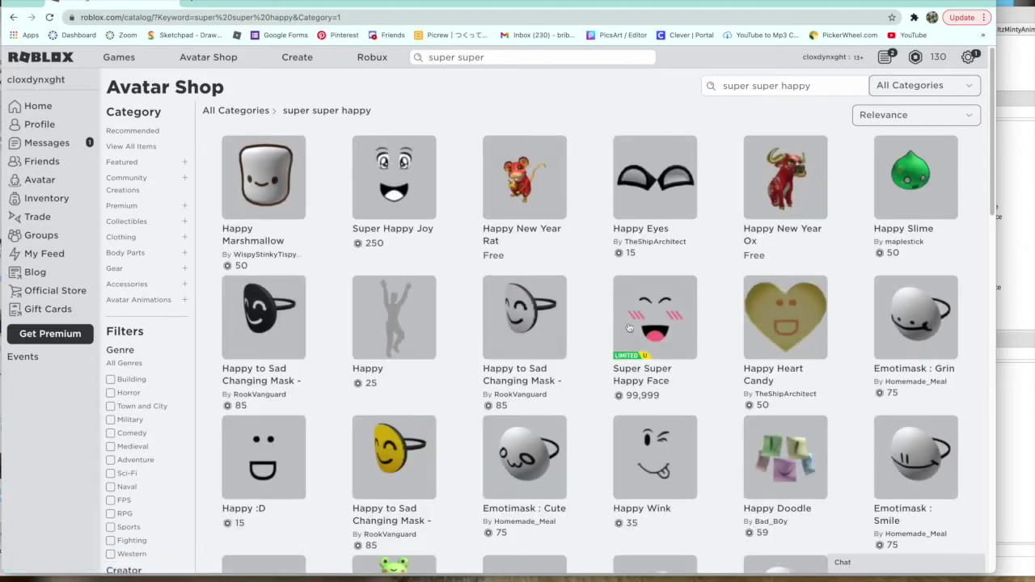
Open the Super Super Happy Face item and copy its asset ID 494291269 from the web address.
{"action": "left_click", "coordinate": [629, 326]}
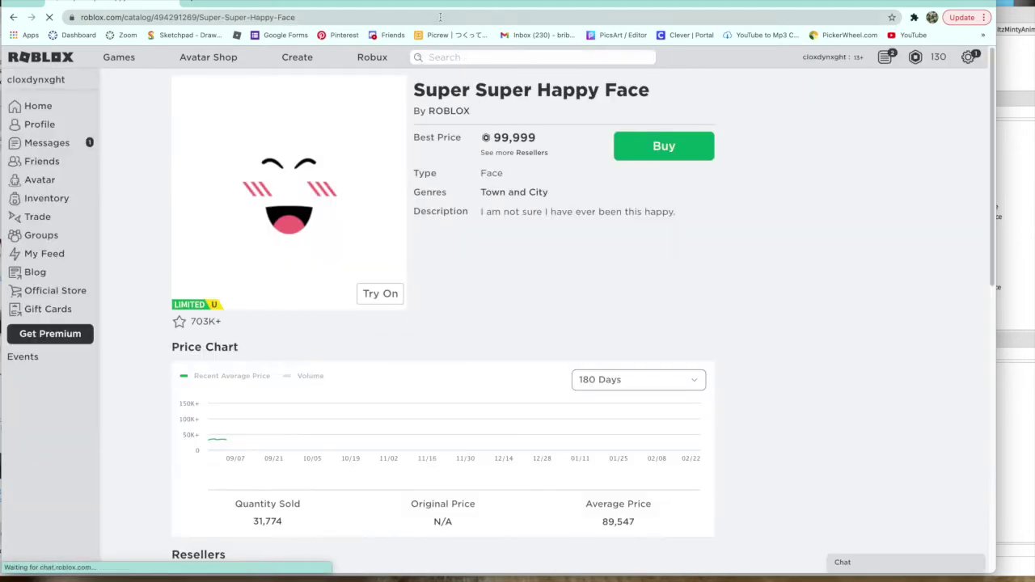
{"action": "left_click", "coordinate": [440, 17]}
{"action": "left_click", "coordinate": [440, 17]}
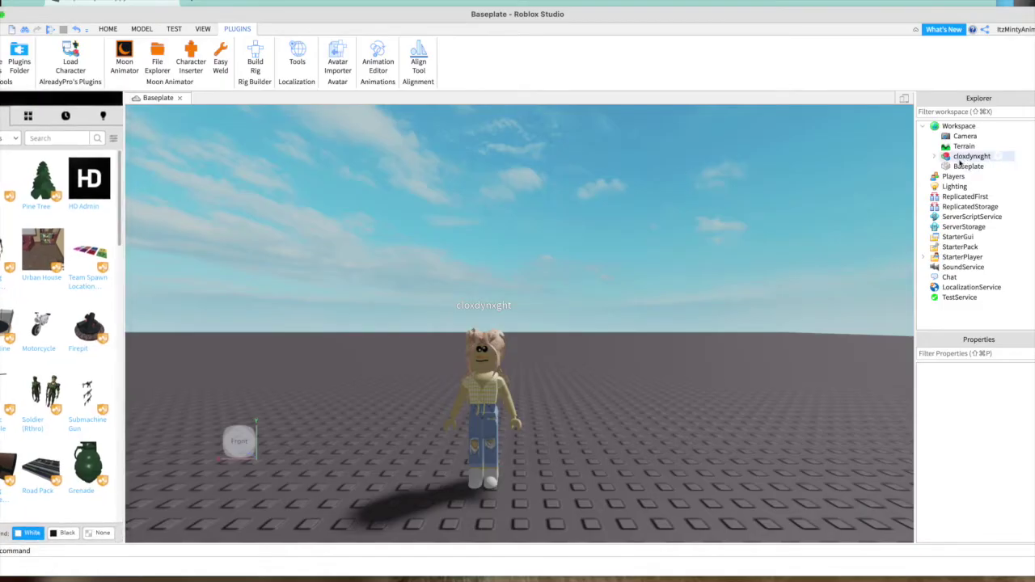
Switch back to Roblox Studio and replace the Texture of the face decal in the character's Head with the copied asset ID.
{"action": "left_click", "coordinate": [936, 159]}
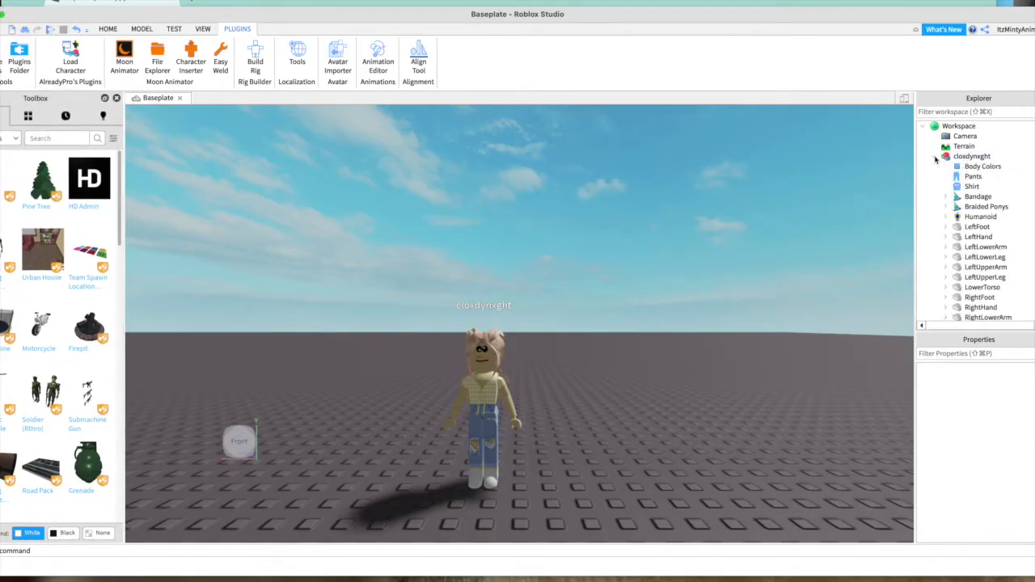
{"action": "scroll", "coordinate": [963, 227], "scroll_direction": "down", "scroll_amount": 5}
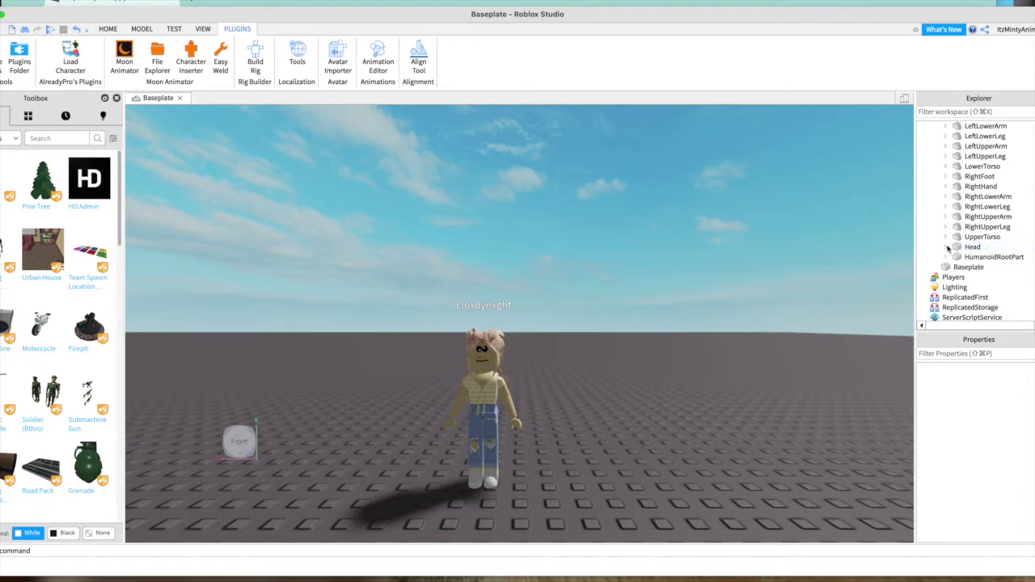
{"action": "left_click", "coordinate": [947, 247]}
{"action": "scroll", "coordinate": [961, 246], "scroll_direction": "down", "scroll_amount": 3}
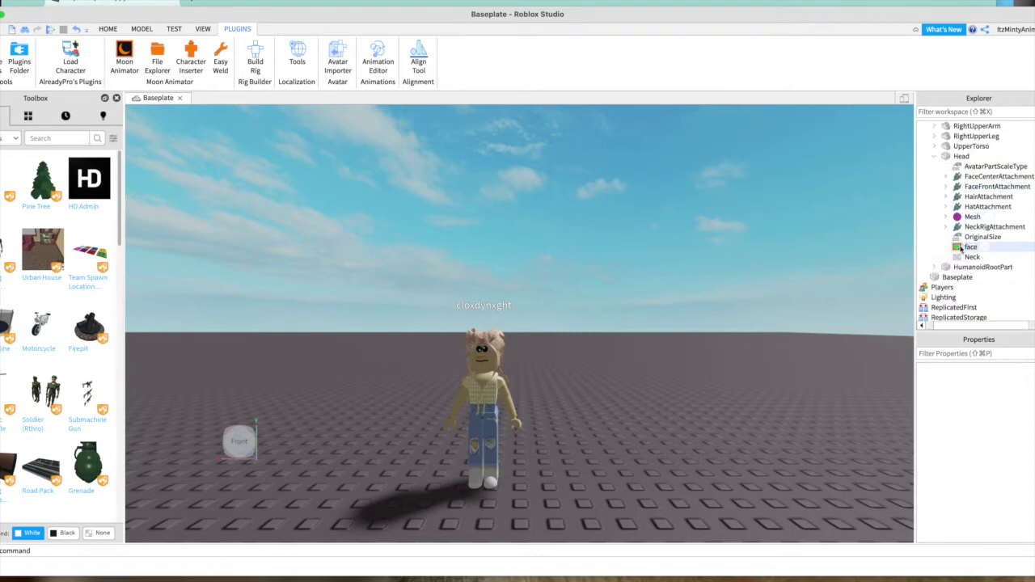
{"action": "left_click", "coordinate": [969, 246]}
{"action": "left_click", "coordinate": [1012, 396]}
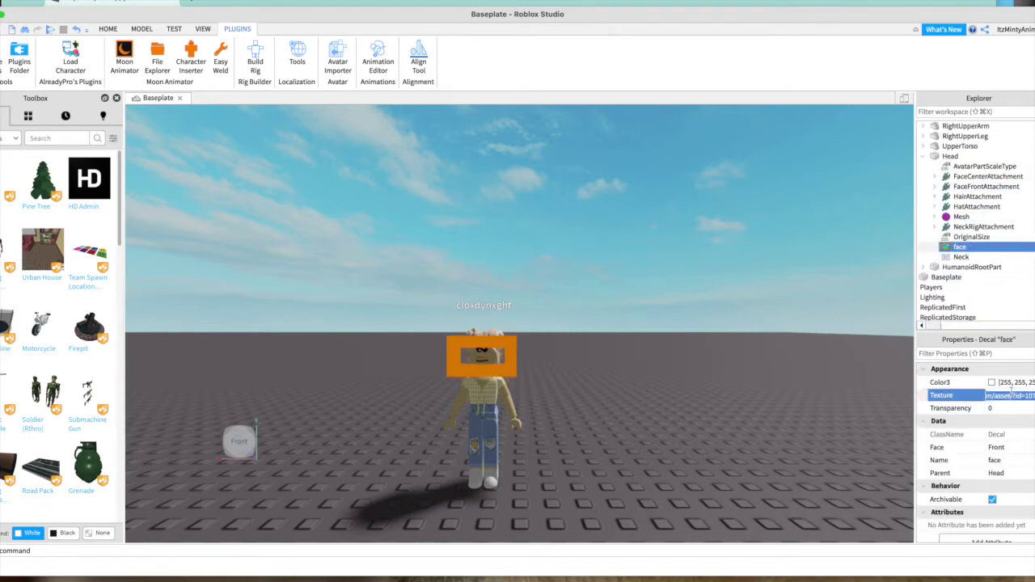
{"action": "key", "text": "Return"}
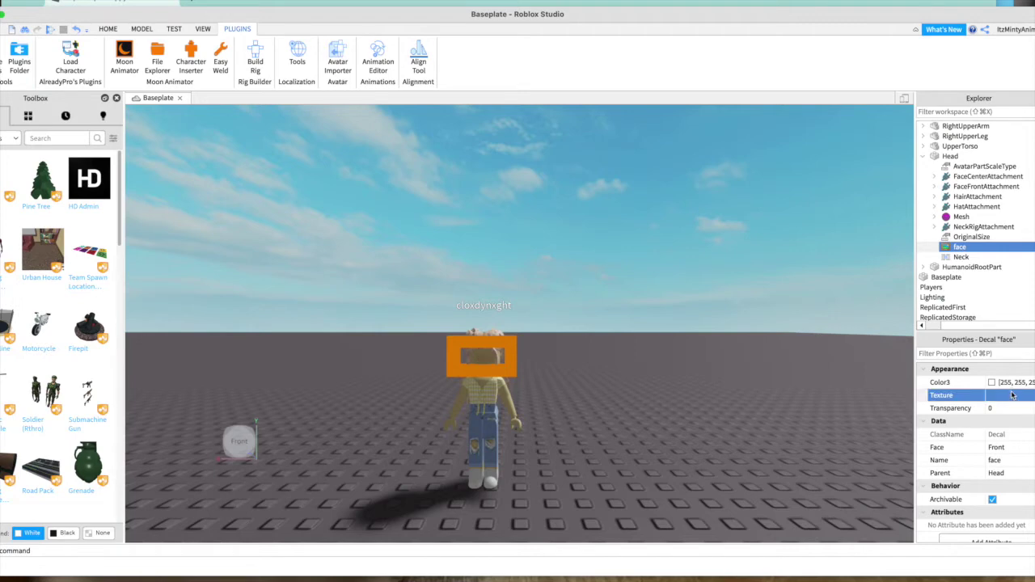
{"action": "left_click", "coordinate": [1011, 394]}
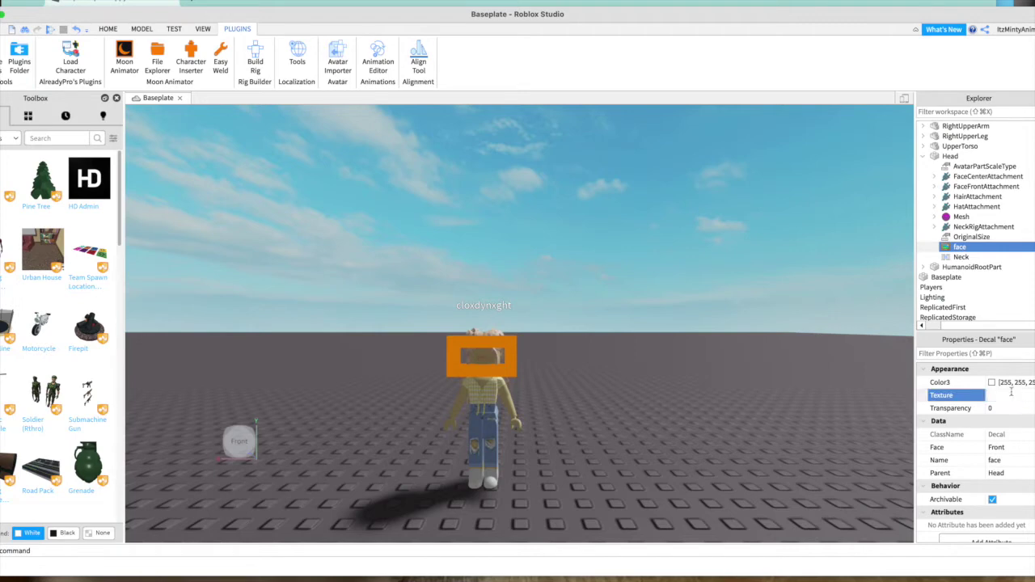
{"action": "key", "text": "Return"}
{"action": "scroll", "coordinate": [1011, 396], "scroll_direction": "down", "scroll_amount": 1}
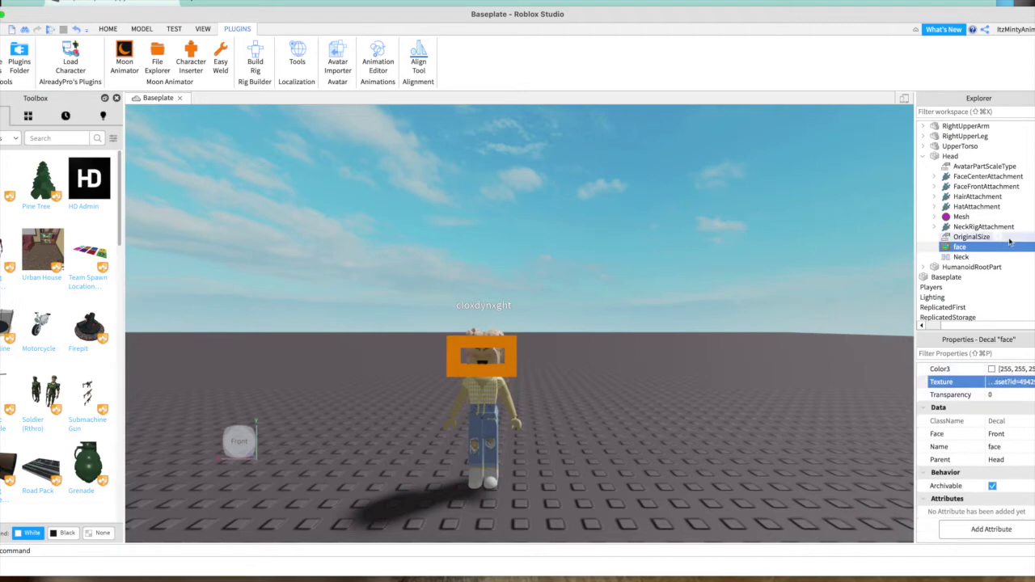
Collapse the Head and the character model in the Explorer and clear the selection.
{"action": "scroll", "coordinate": [1010, 241], "scroll_direction": "up", "scroll_amount": 5}
{"action": "scroll", "coordinate": [1009, 241], "scroll_direction": "down", "scroll_amount": 3}
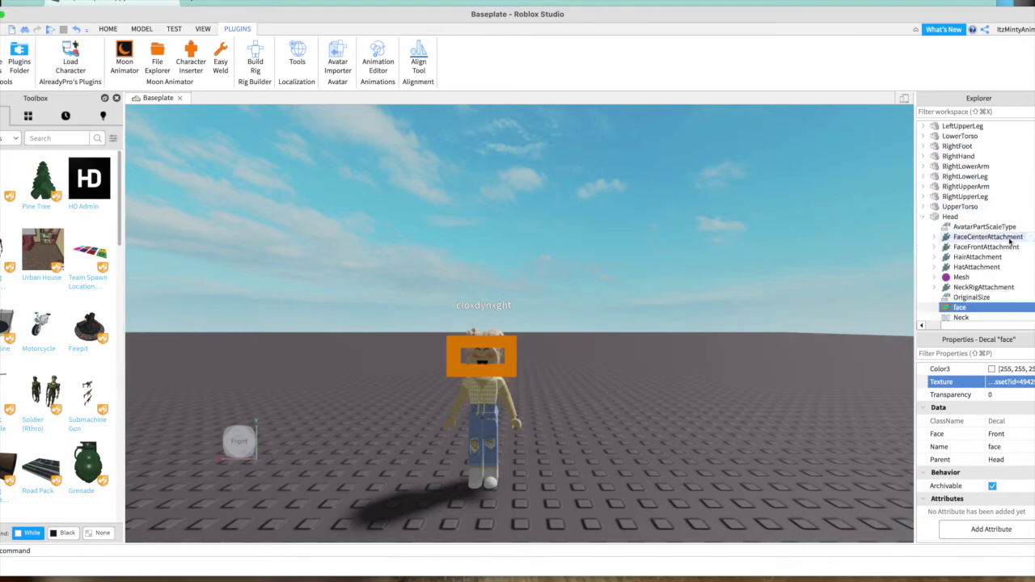
{"action": "left_click", "coordinate": [926, 216]}
{"action": "scroll", "coordinate": [922, 215], "scroll_direction": "up", "scroll_amount": 5}
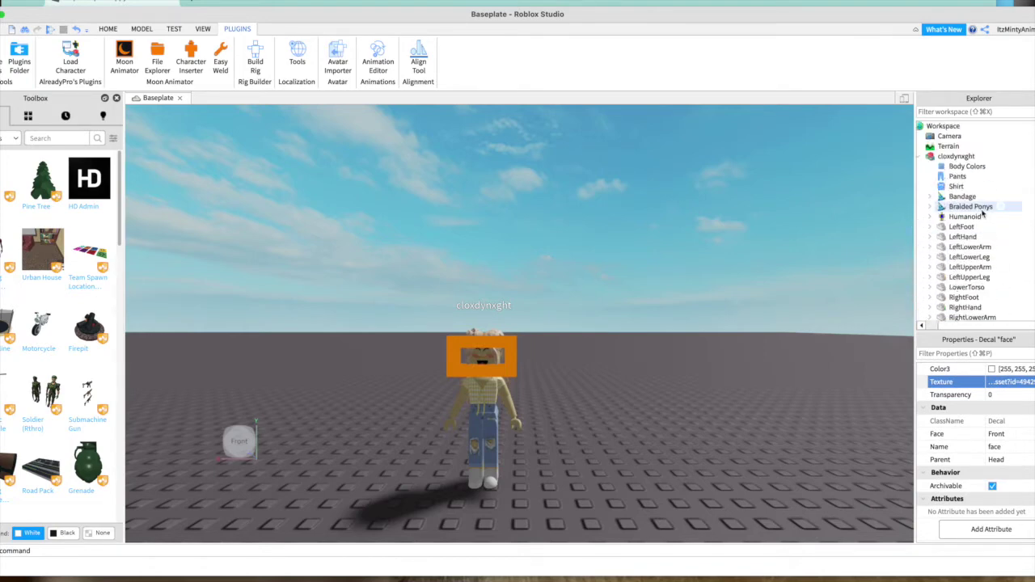
{"action": "left_click", "coordinate": [920, 157]}
{"action": "left_click", "coordinate": [825, 316]}
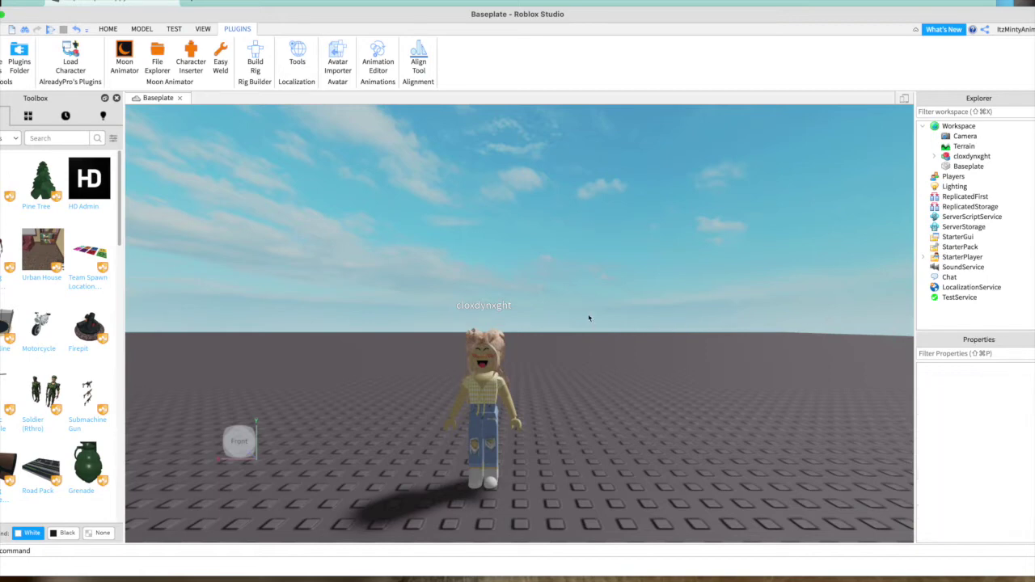
Move the character farther back on the baseplate and deselect it.
{"action": "left_click_drag", "start_coordinate": [487, 428], "coordinate": [510, 427]}
{"action": "scroll", "coordinate": [617, 432], "scroll_direction": "up", "scroll_amount": 5}
{"action": "key", "text": "f"}
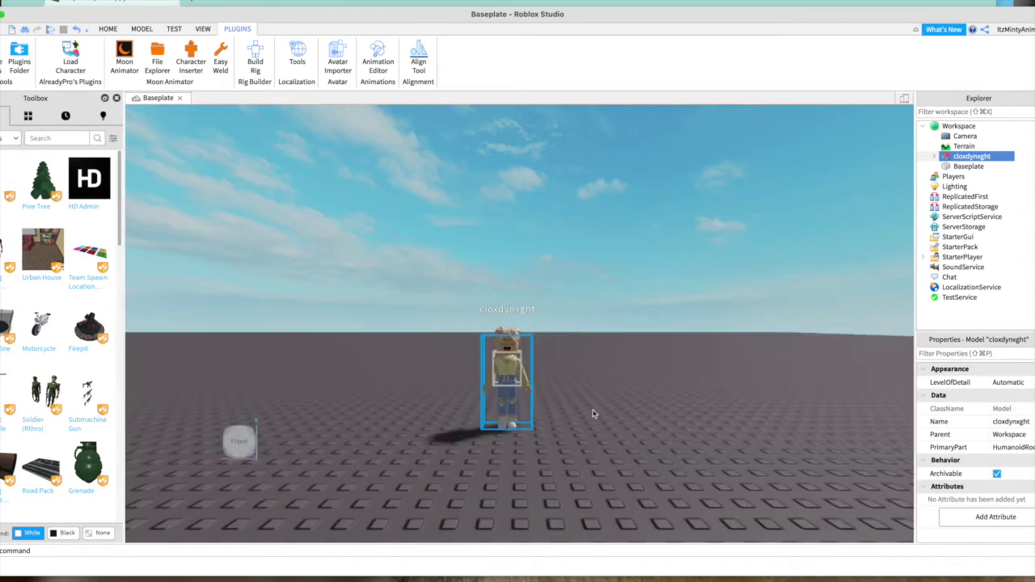
{"action": "left_click", "coordinate": [332, 248]}
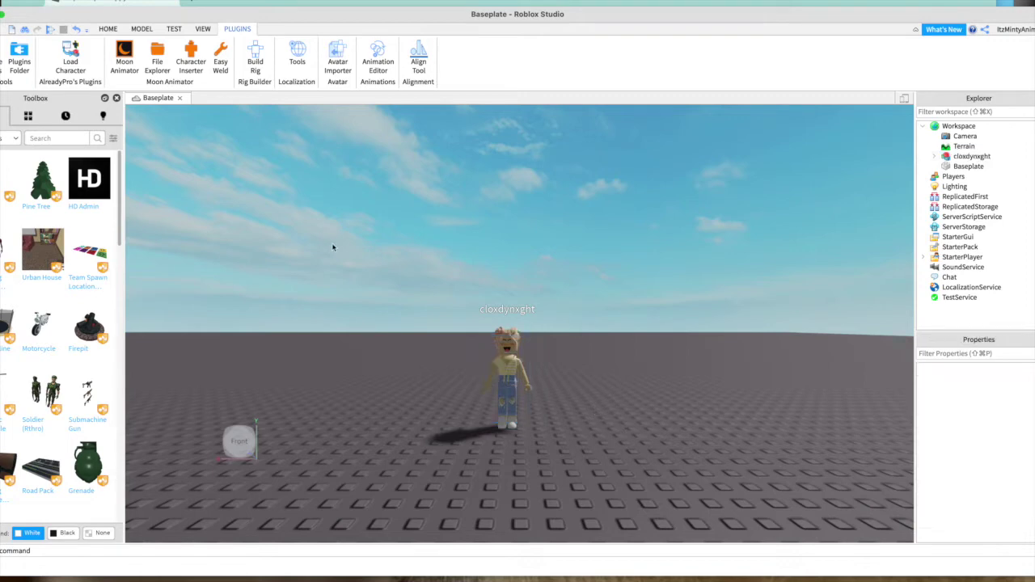
Search the Toolbox for "room" and insert the Aesthetic Orange Room beside the character.
{"action": "left_click", "coordinate": [47, 139]}
{"action": "type", "text": "room"}
{"action": "key", "text": "Return"}
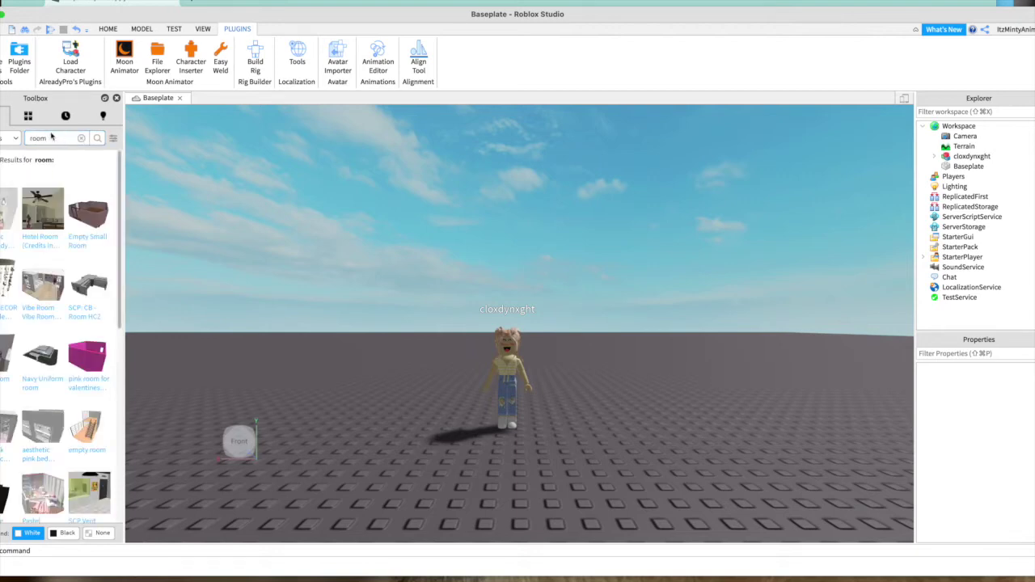
{"action": "scroll", "coordinate": [74, 257], "scroll_direction": "down", "scroll_amount": 4}
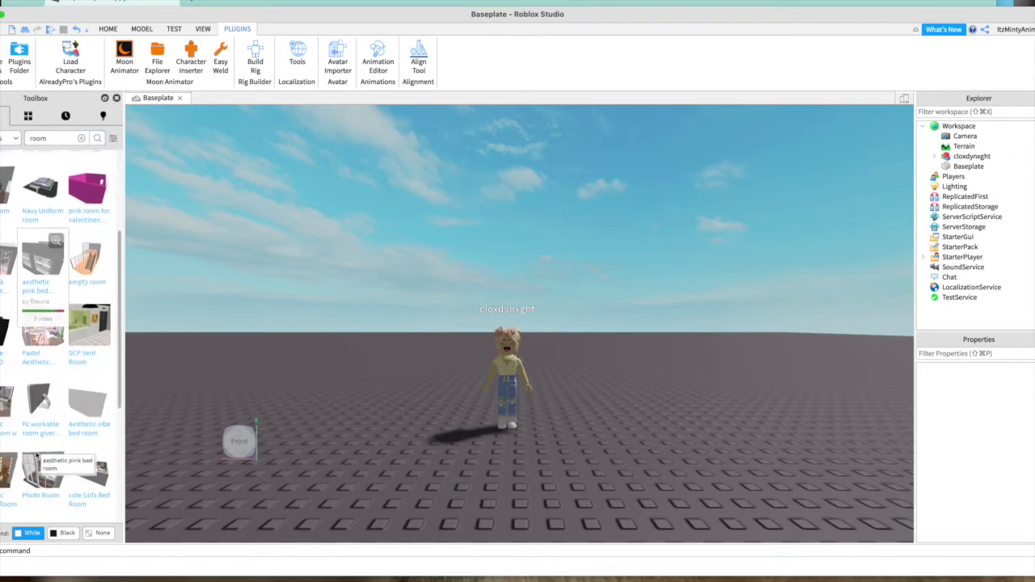
{"action": "scroll", "coordinate": [73, 257], "scroll_direction": "down", "scroll_amount": 6}
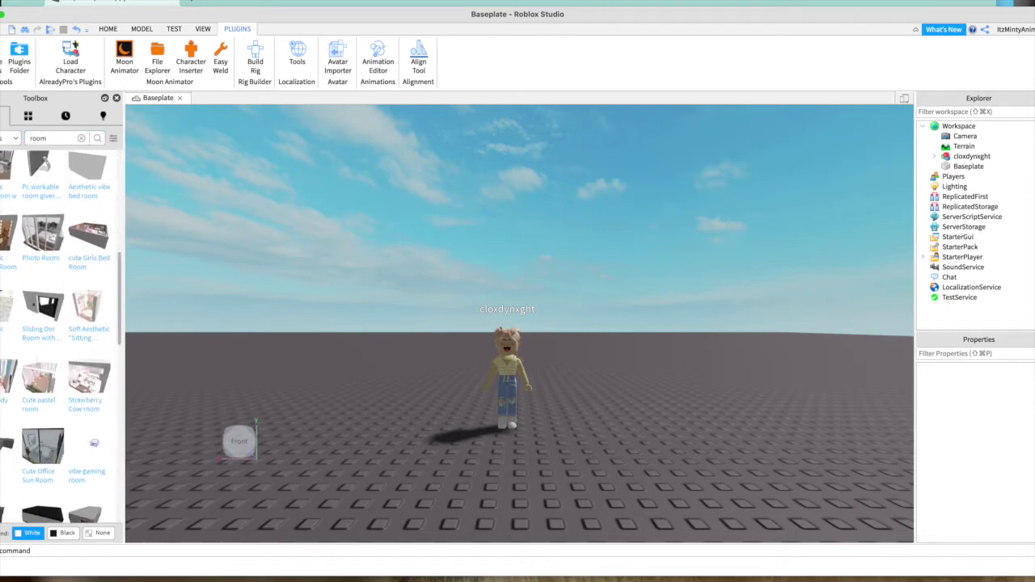
{"action": "left_click_drag", "start_coordinate": [87, 306], "coordinate": [327, 387]}
{"action": "left_click", "coordinate": [474, 437]}
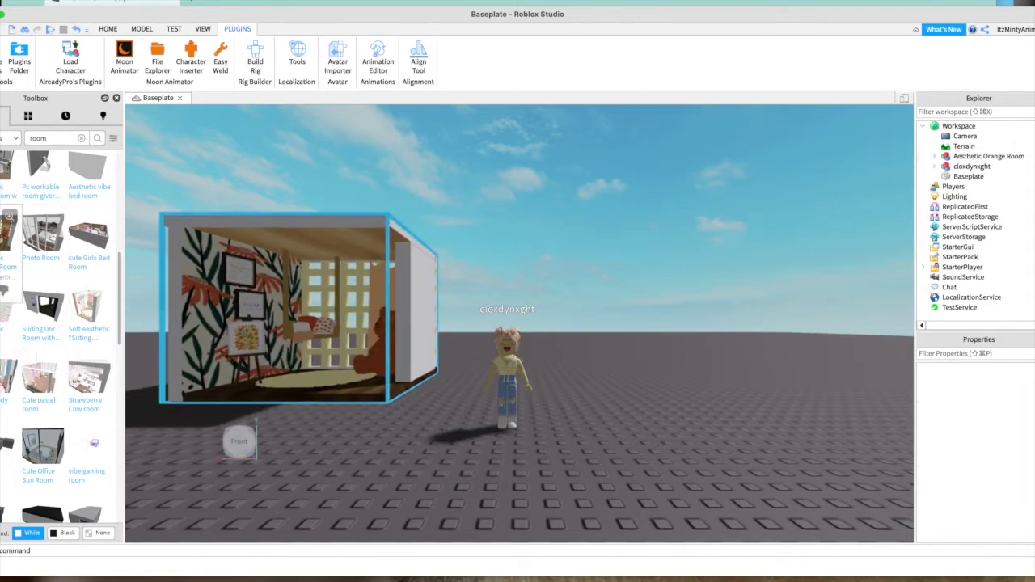
Move the character into the Aesthetic Orange Room, placing it on the round rug beside the bear.
{"action": "key", "text": "a"}
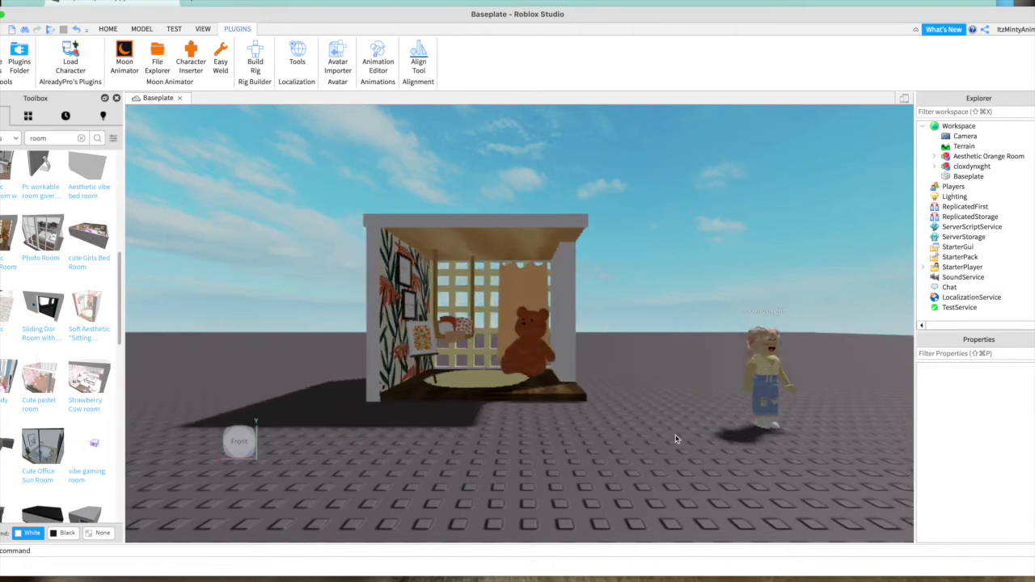
{"action": "scroll", "coordinate": [678, 440], "scroll_direction": "up", "scroll_amount": 1}
{"action": "scroll", "coordinate": [831, 439], "scroll_direction": "down", "scroll_amount": 1}
{"action": "left_click_drag", "start_coordinate": [788, 399], "coordinate": [462, 440]}
{"action": "scroll", "coordinate": [582, 486], "scroll_direction": "up", "scroll_amount": 1}
{"action": "scroll", "coordinate": [477, 492], "scroll_direction": "up", "scroll_amount": 1}
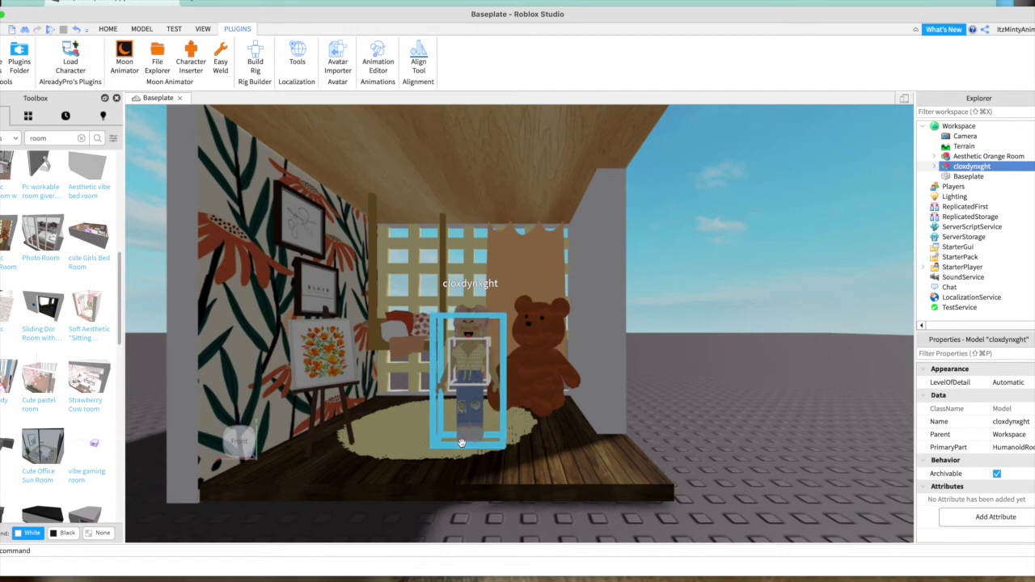
Deselect the character and delete the Baseplate from the Workspace.
{"action": "left_click", "coordinate": [800, 309]}
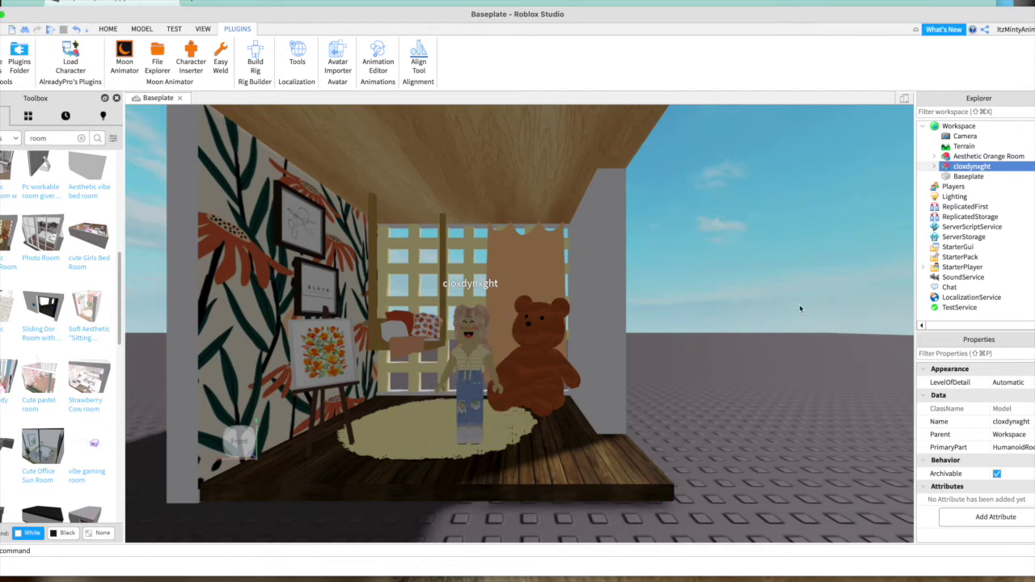
{"action": "left_click", "coordinate": [955, 177]}
{"action": "key", "text": "Delete"}
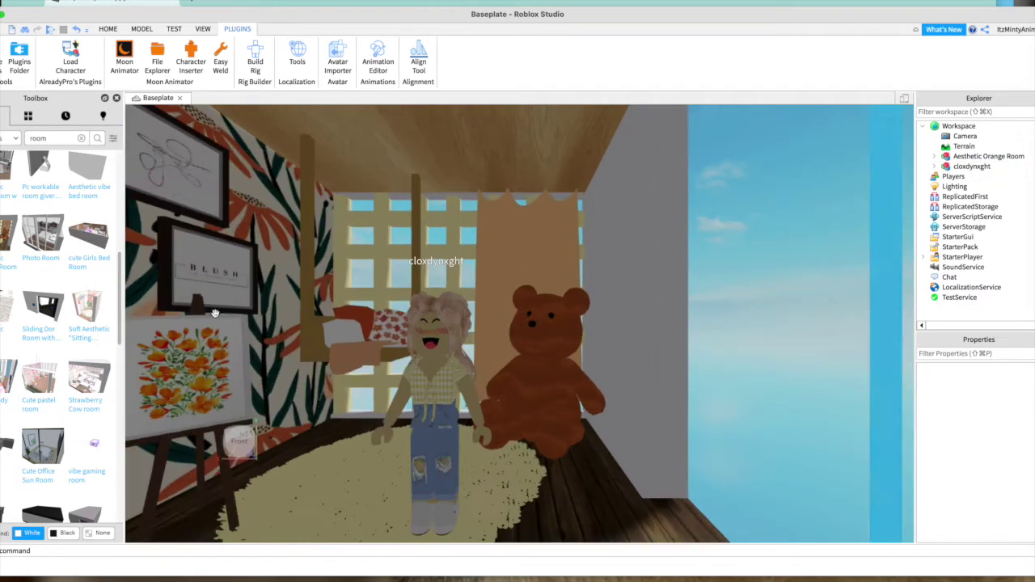
Search the Toolbox for "sky" and try out High Quality Sky and Beautiful sea sky on the scene.
{"action": "scroll", "coordinate": [792, 284], "scroll_direction": "up", "scroll_amount": 2}
{"action": "double_click", "coordinate": [54, 139]}
{"action": "type", "text": "sky"}
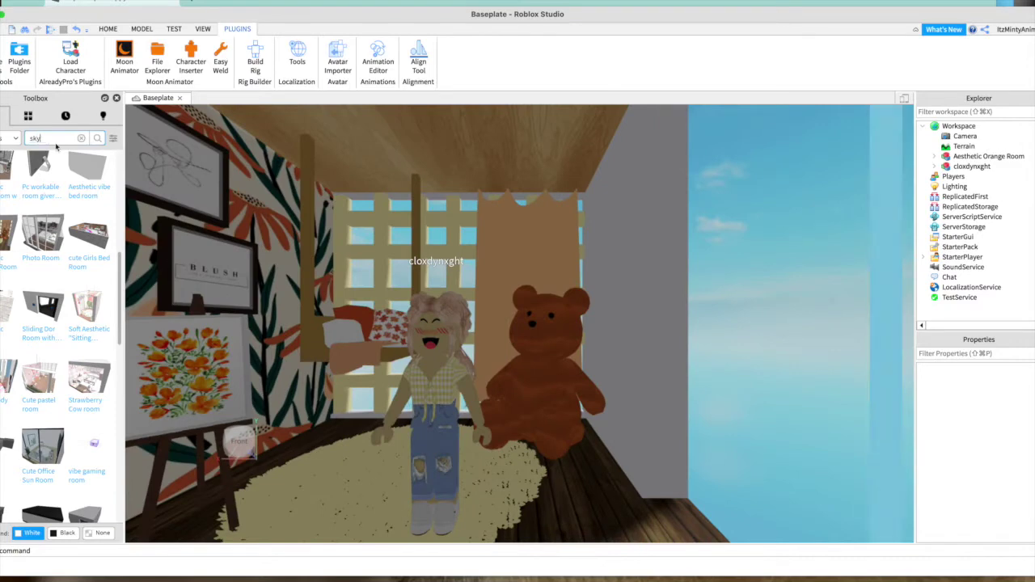
{"action": "key", "text": "Return"}
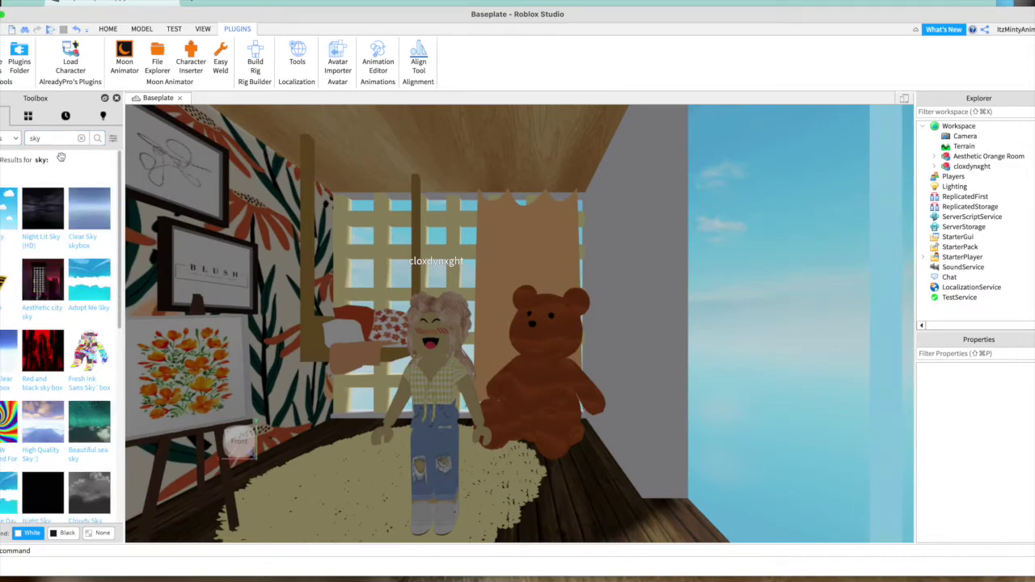
{"action": "mouse_move", "coordinate": [52, 295]}
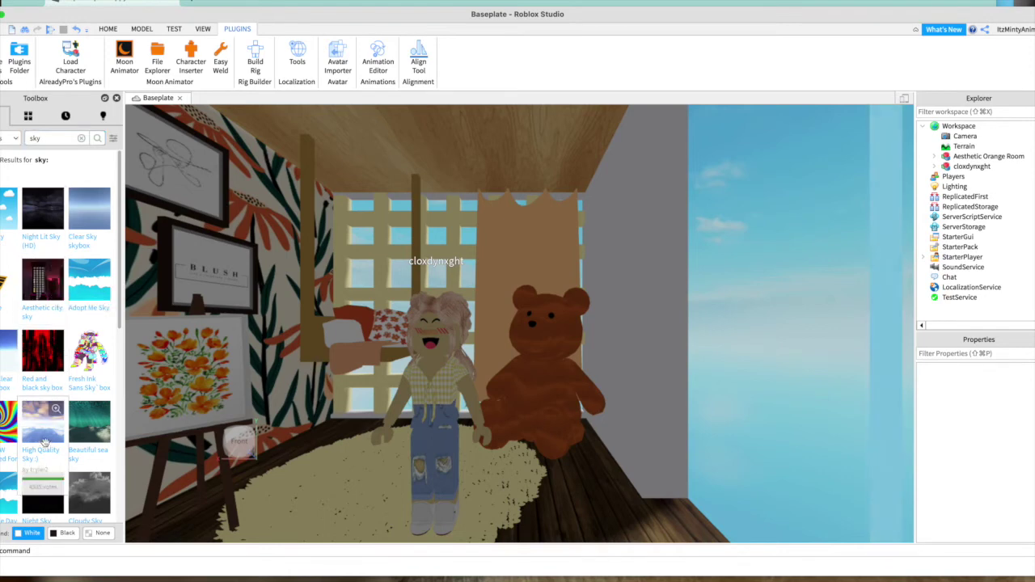
{"action": "mouse_move", "coordinate": [29, 241]}
{"action": "left_click", "coordinate": [50, 439]}
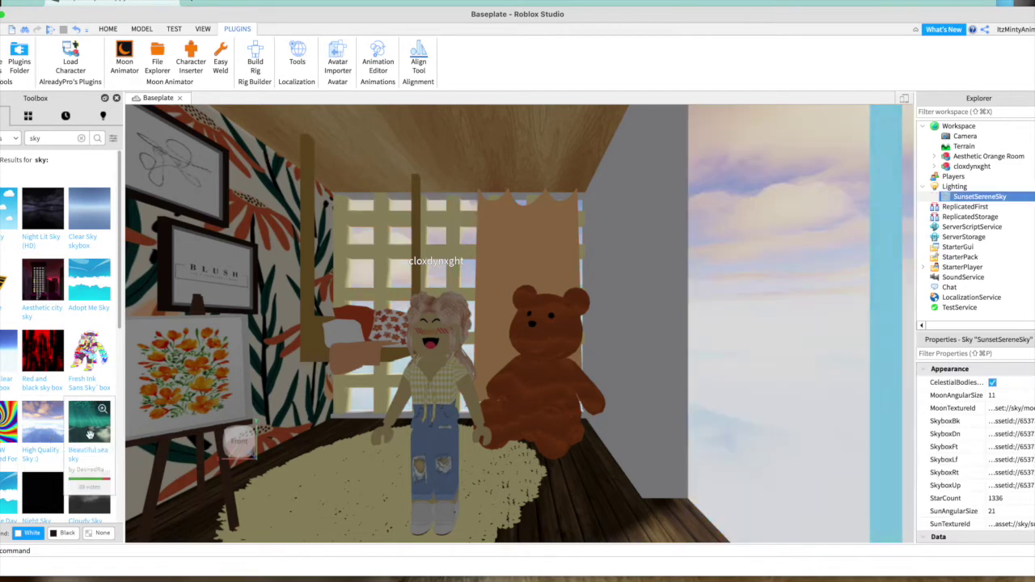
{"action": "left_click", "coordinate": [90, 435]}
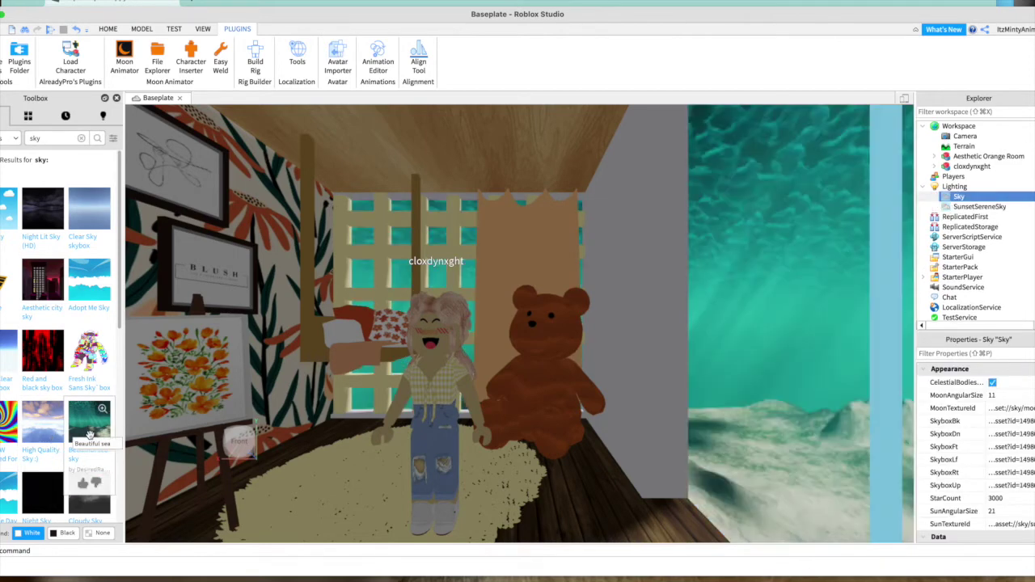
{"action": "left_click", "coordinate": [38, 430]}
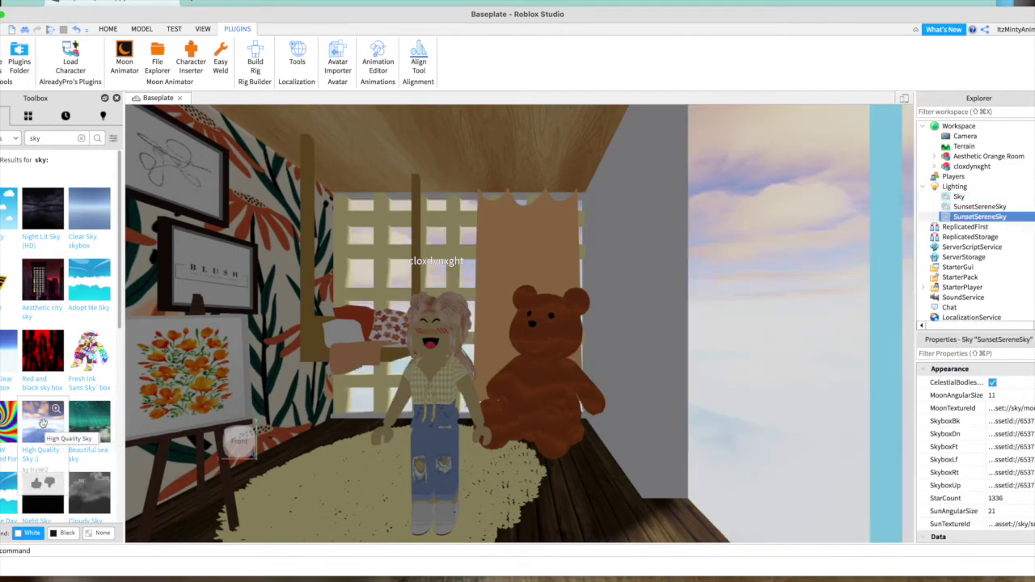
Insert Island Sky! from the sky results and clear the selection of the room.
{"action": "scroll", "coordinate": [38, 364], "scroll_direction": "down", "scroll_amount": 2}
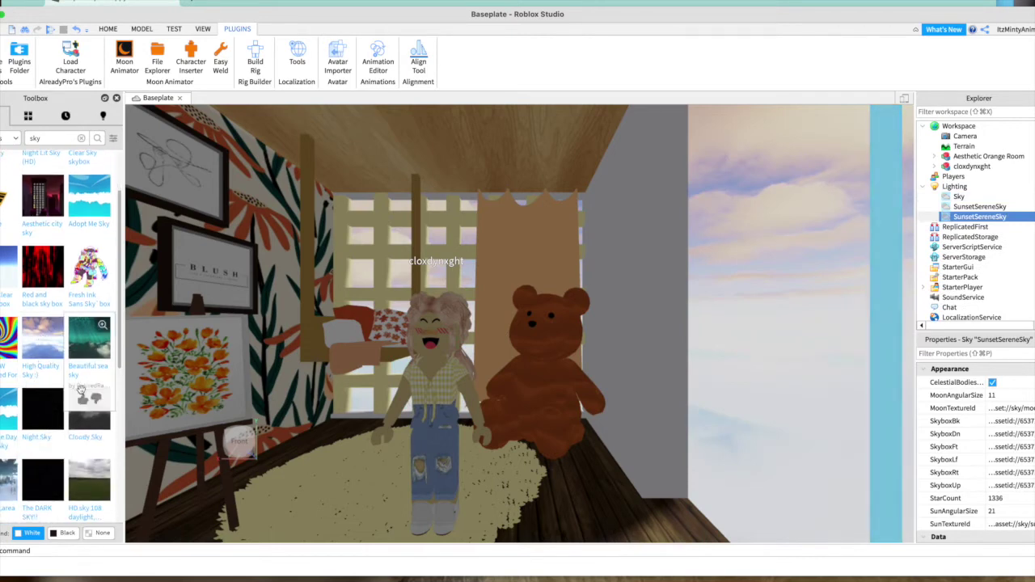
{"action": "scroll", "coordinate": [48, 388], "scroll_direction": "up", "scroll_amount": 2}
{"action": "scroll", "coordinate": [48, 259], "scroll_direction": "down", "scroll_amount": 8}
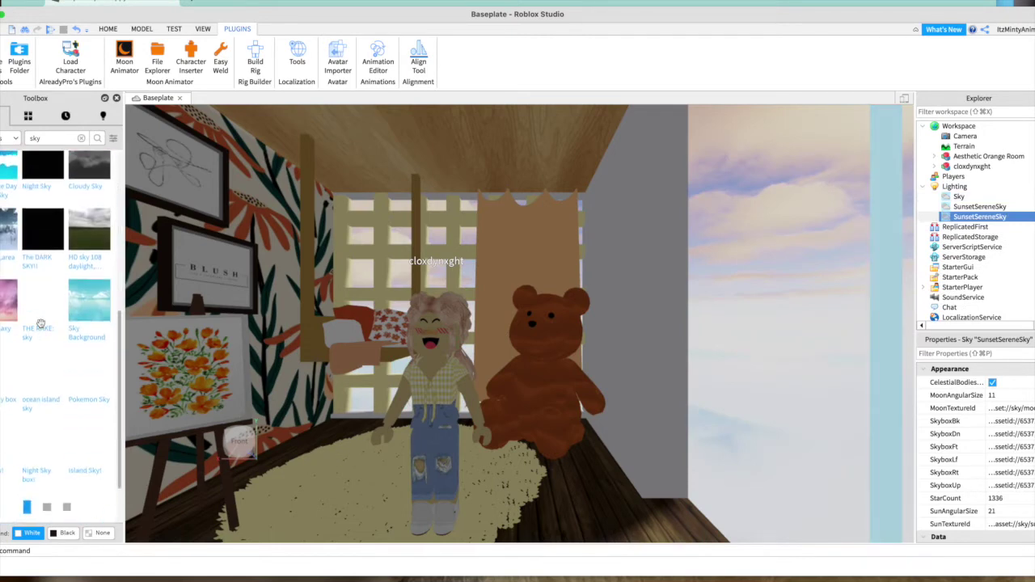
{"action": "mouse_move", "coordinate": [54, 449]}
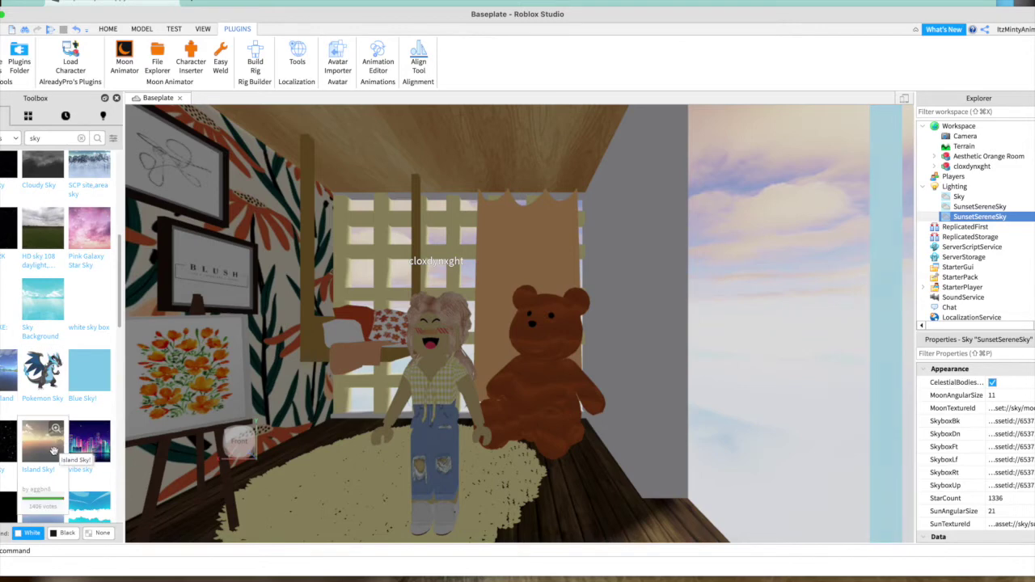
{"action": "left_click", "coordinate": [307, 448]}
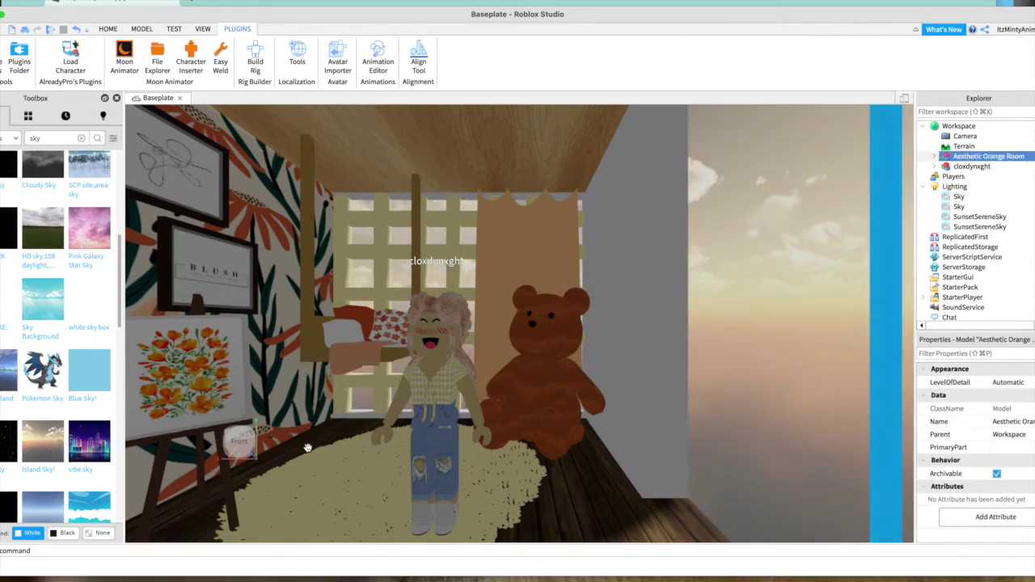
{"action": "scroll", "coordinate": [476, 320], "scroll_direction": "down", "scroll_amount": 5}
{"action": "key", "text": "s"}
{"action": "left_click", "coordinate": [632, 315]}
{"action": "key", "text": "w"}
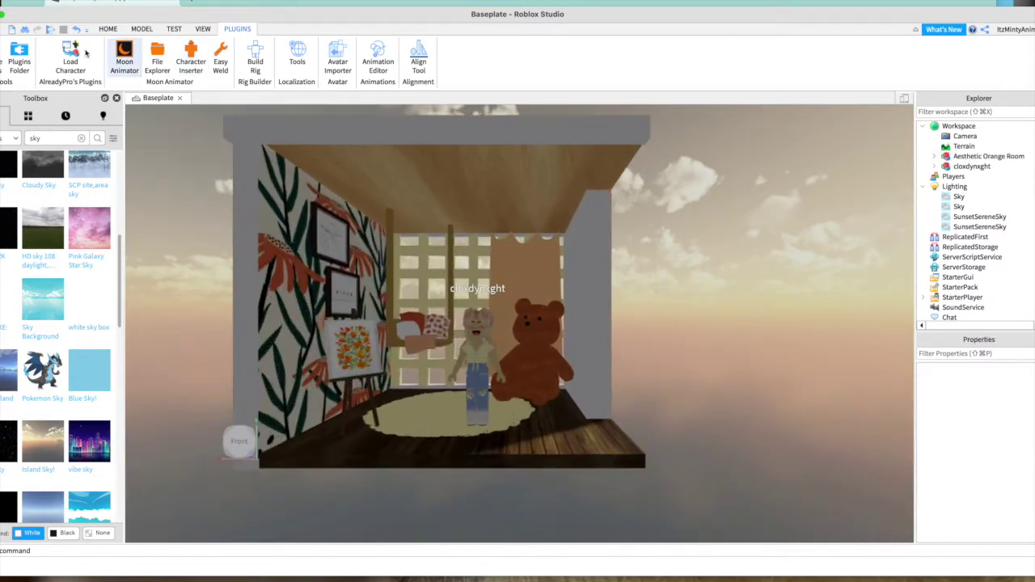
{"action": "key", "text": "a"}
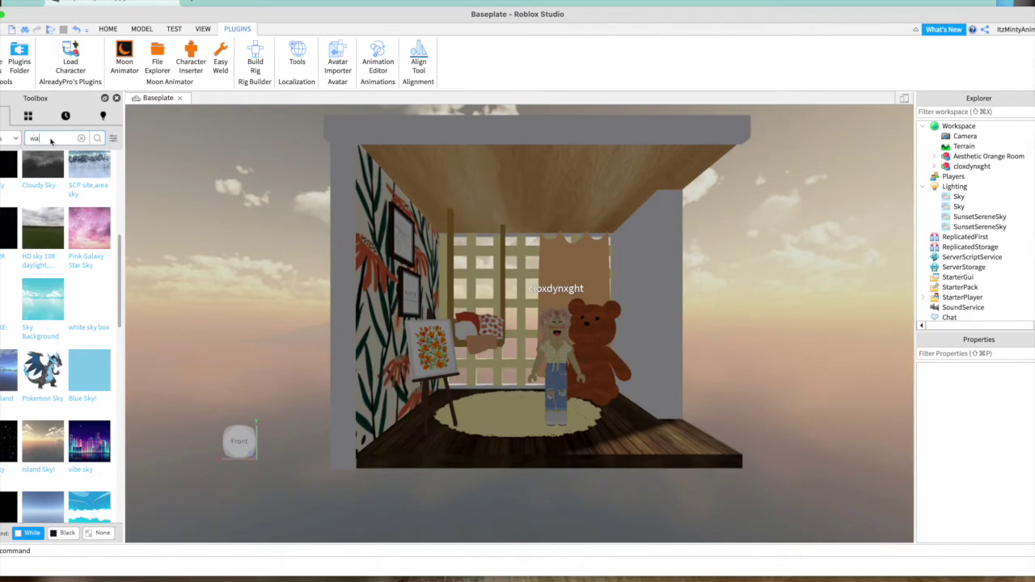
Search the Toolbox for "warm light", place the Warm Light at the top of the room and deselect it.
{"action": "left_click", "coordinate": [52, 139]}
{"action": "type", "text": "warm light"}
{"action": "key", "text": "Return"}
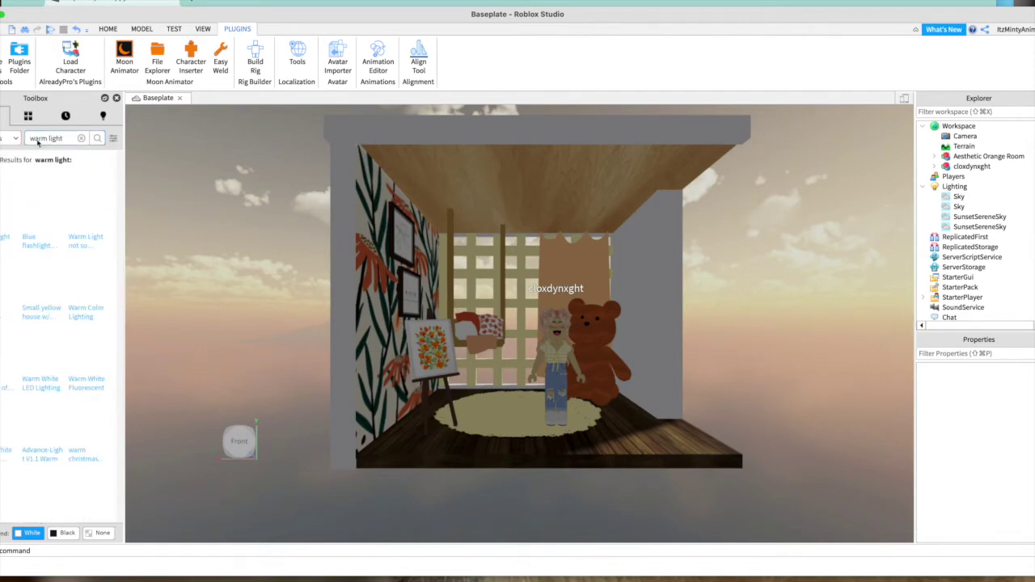
{"action": "left_click_drag", "start_coordinate": [89, 212], "coordinate": [524, 117]}
{"action": "left_click", "coordinate": [716, 313]}
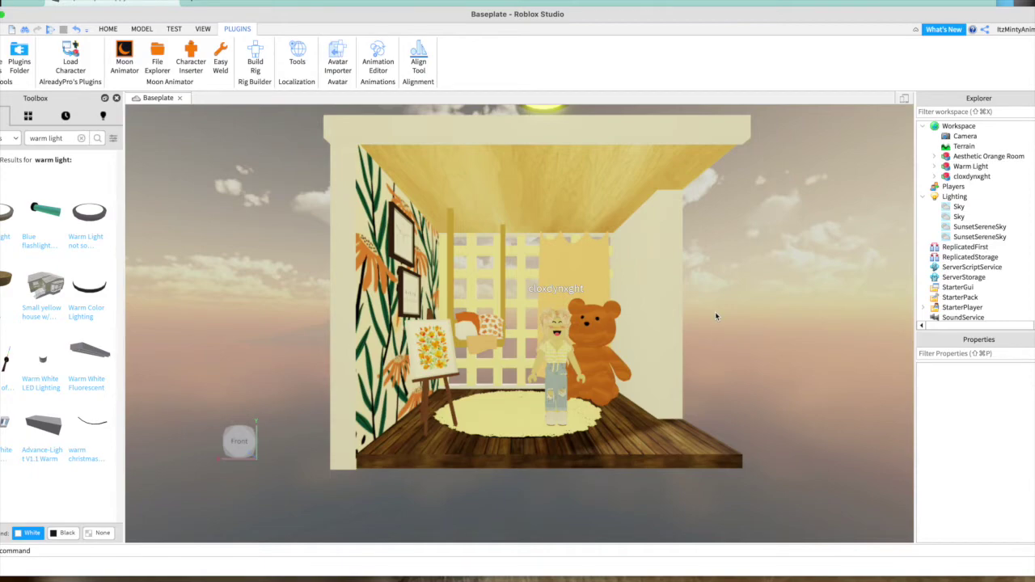
Examine the lit room and the character from several distances and angles.
{"action": "key", "text": "d"}
{"action": "key", "text": "w"}
{"action": "key", "text": "d"}
{"action": "key", "text": "s"}
{"action": "key", "text": "a"}
{"action": "key", "text": "w"}
{"action": "key", "text": "s"}
{"action": "scroll", "coordinate": [690, 300], "scroll_direction": "up", "scroll_amount": 2}
{"action": "scroll", "coordinate": [690, 300], "scroll_direction": "down", "scroll_amount": 3}
{"action": "scroll", "coordinate": [690, 300], "scroll_direction": "up", "scroll_amount": 4}
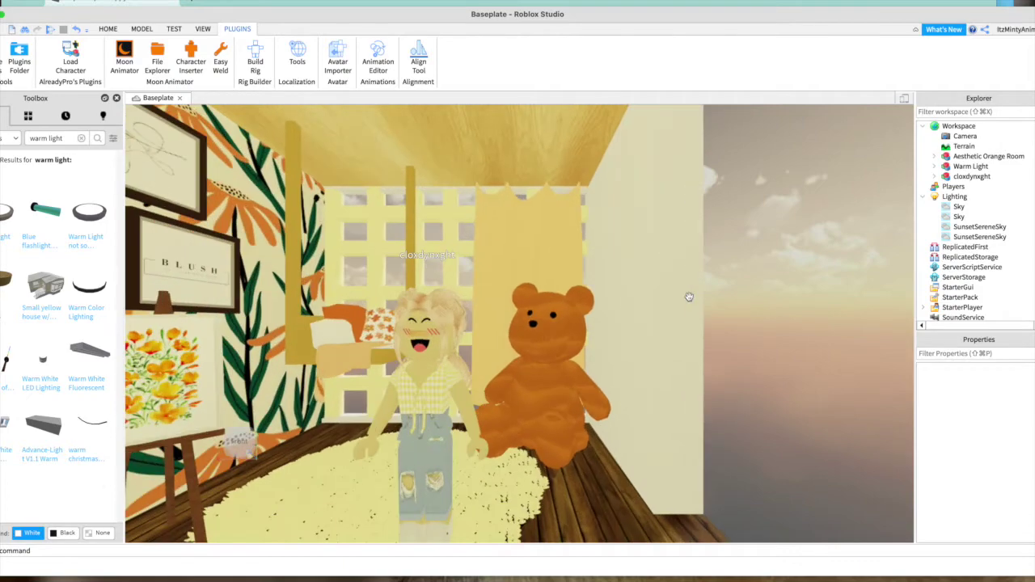
{"action": "scroll", "coordinate": [689, 296], "scroll_direction": "down", "scroll_amount": 3}
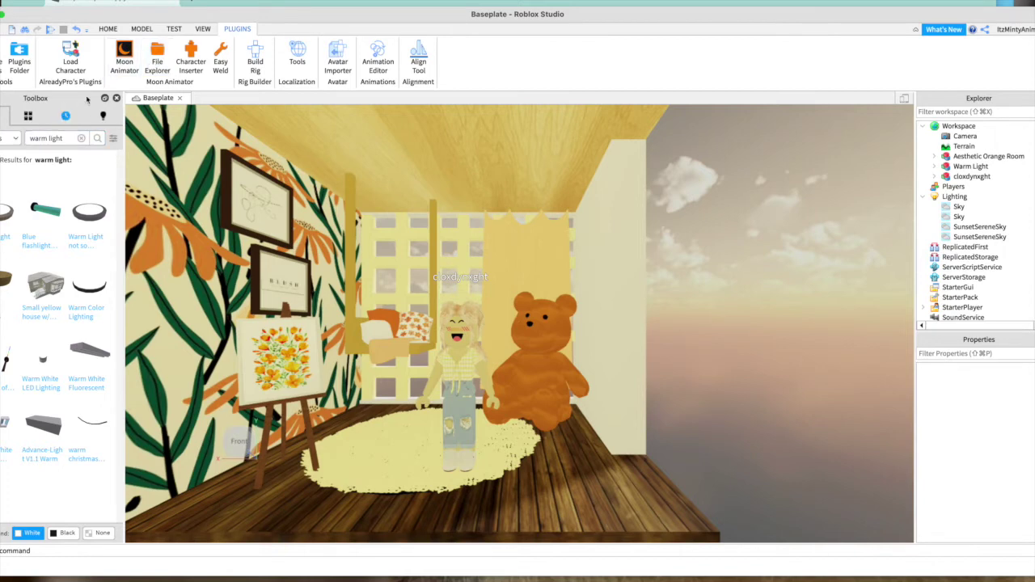
Switch the Toolbox to the plugins category and view the Moon Animator plugin's details, closing them again.
{"action": "left_click", "coordinate": [16, 140]}
{"action": "left_click", "coordinate": [17, 140]}
{"action": "left_click", "coordinate": [10, 139]}
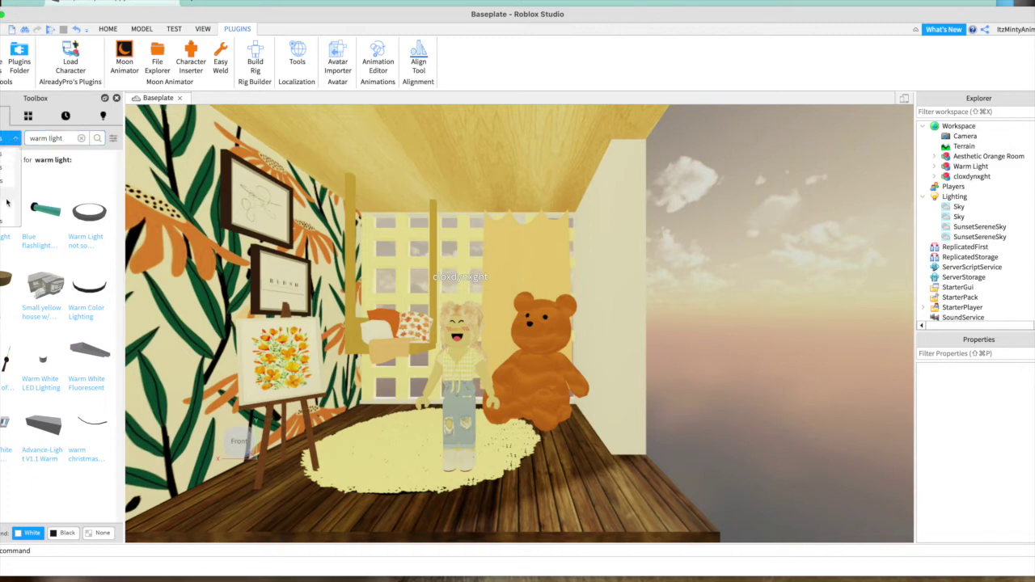
{"action": "left_click", "coordinate": [3, 226]}
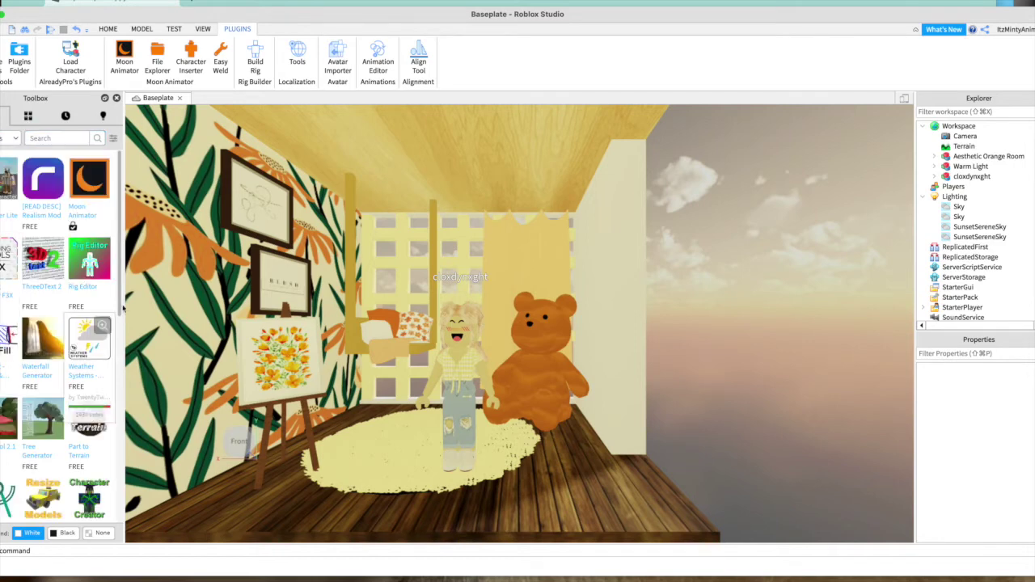
{"action": "left_click", "coordinate": [86, 192]}
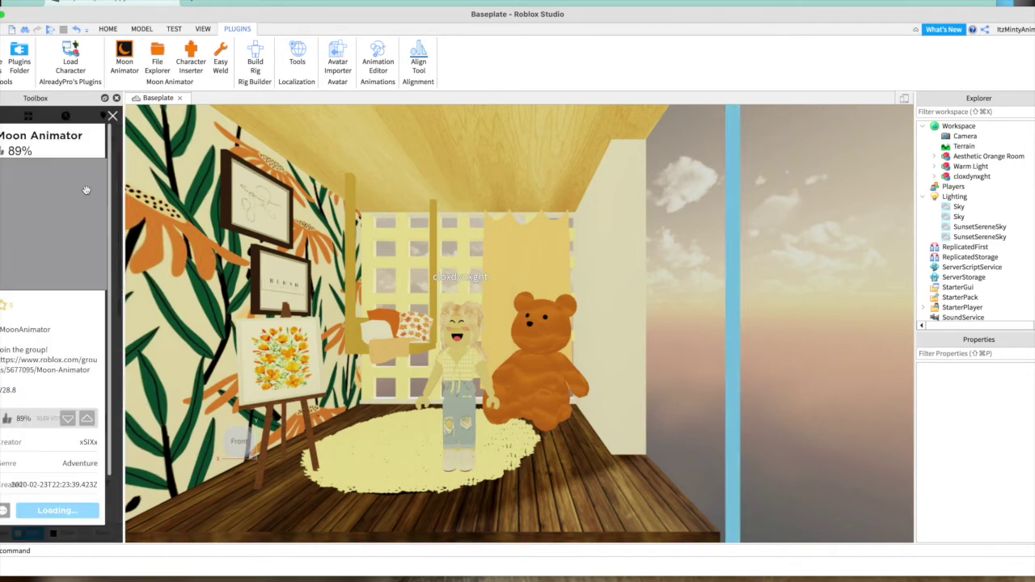
{"action": "left_click", "coordinate": [112, 116]}
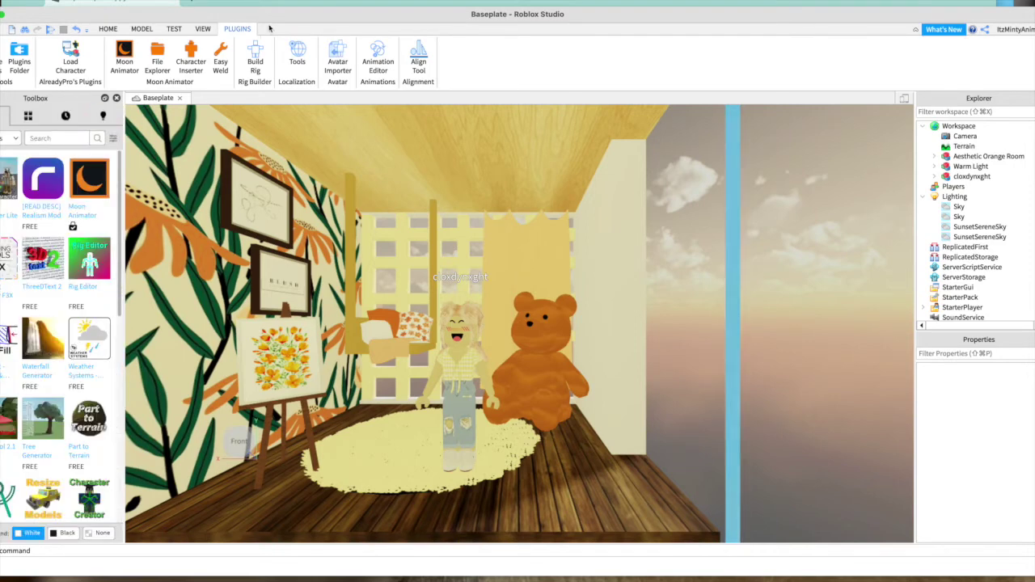
Launch Moon Animator and create a new file of type Animation named "Animation Example".
{"action": "left_click", "coordinate": [125, 54]}
{"action": "left_click_drag", "start_coordinate": [441, 251], "coordinate": [291, 139]}
{"action": "left_click", "coordinate": [185, 154]}
{"action": "left_click", "coordinate": [197, 173]}
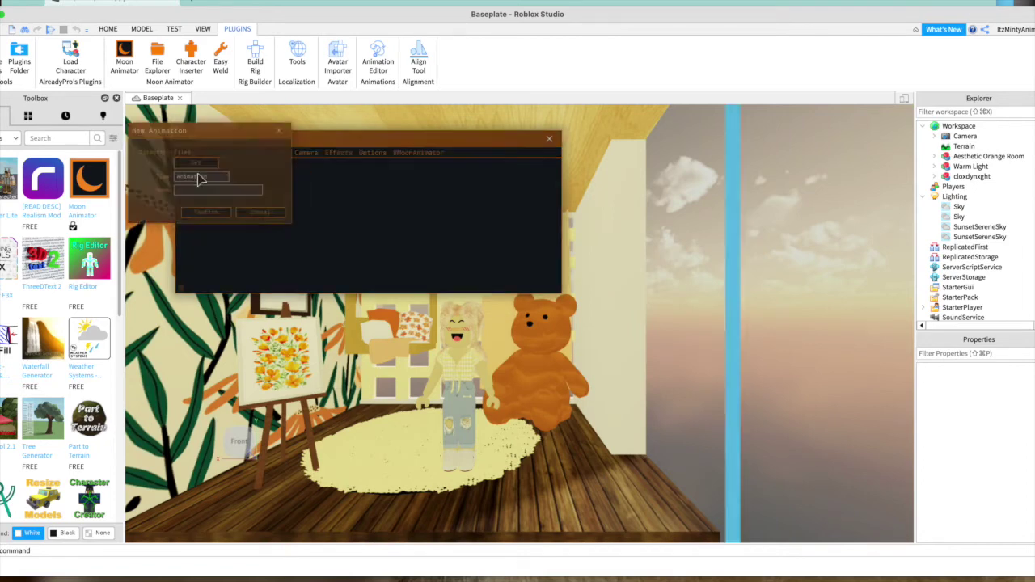
{"action": "left_click", "coordinate": [193, 191]}
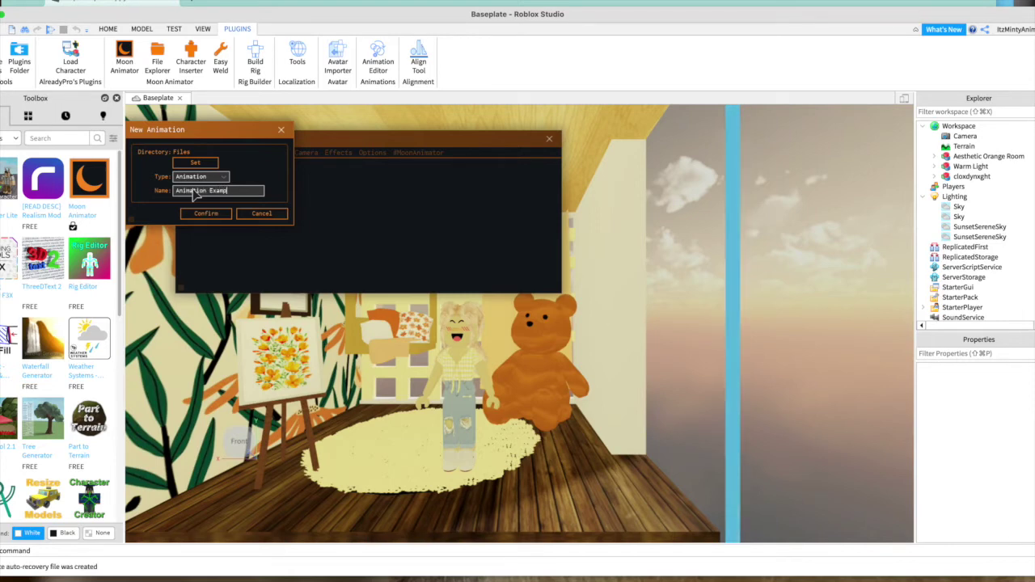
{"action": "left_click", "coordinate": [209, 215]}
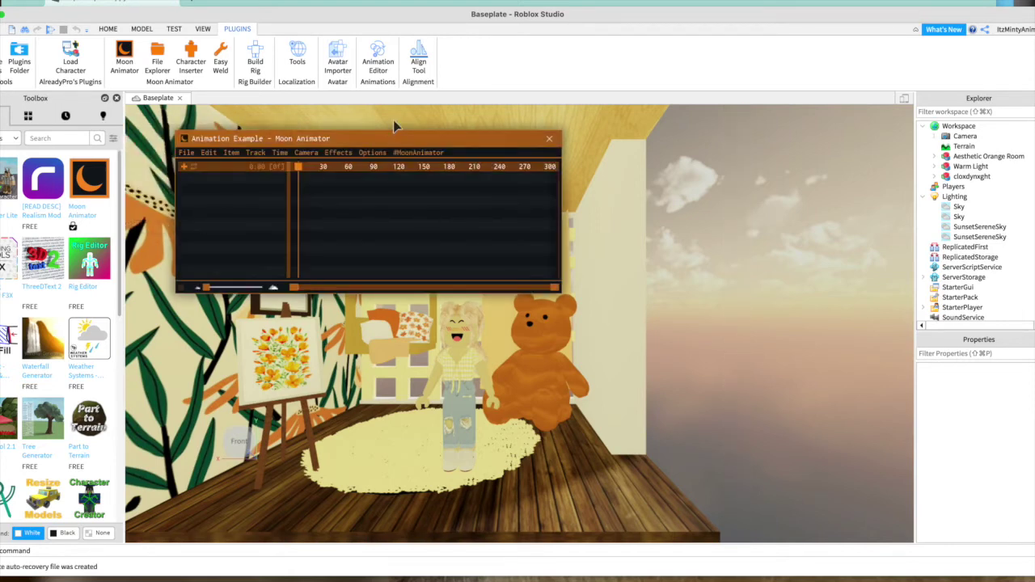
Add the character to the animation as an item with its Rig and CFrame properties.
{"action": "left_click_drag", "start_coordinate": [390, 140], "coordinate": [345, 123]}
{"action": "left_click", "coordinate": [139, 146]}
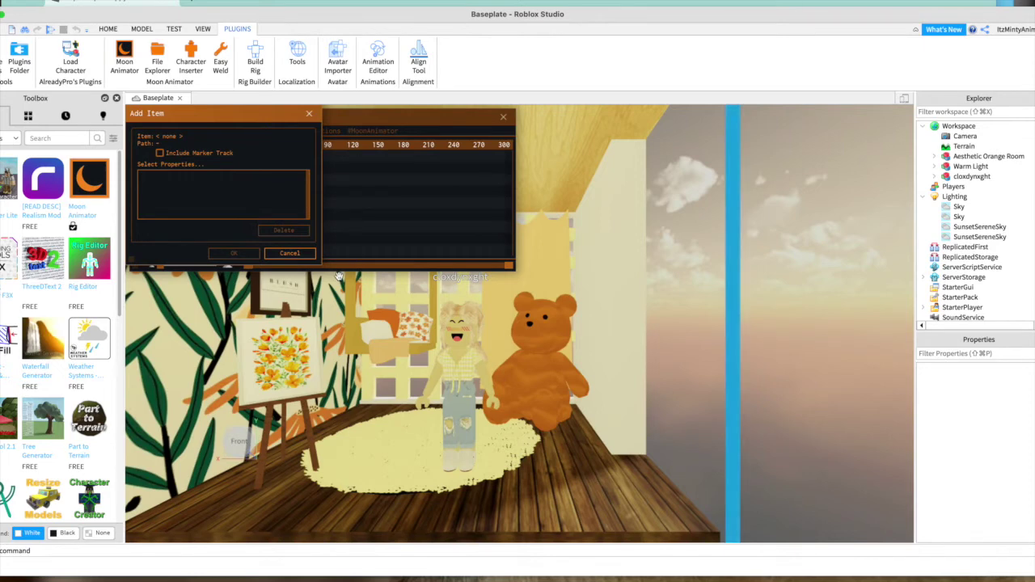
{"action": "left_click", "coordinate": [455, 388]}
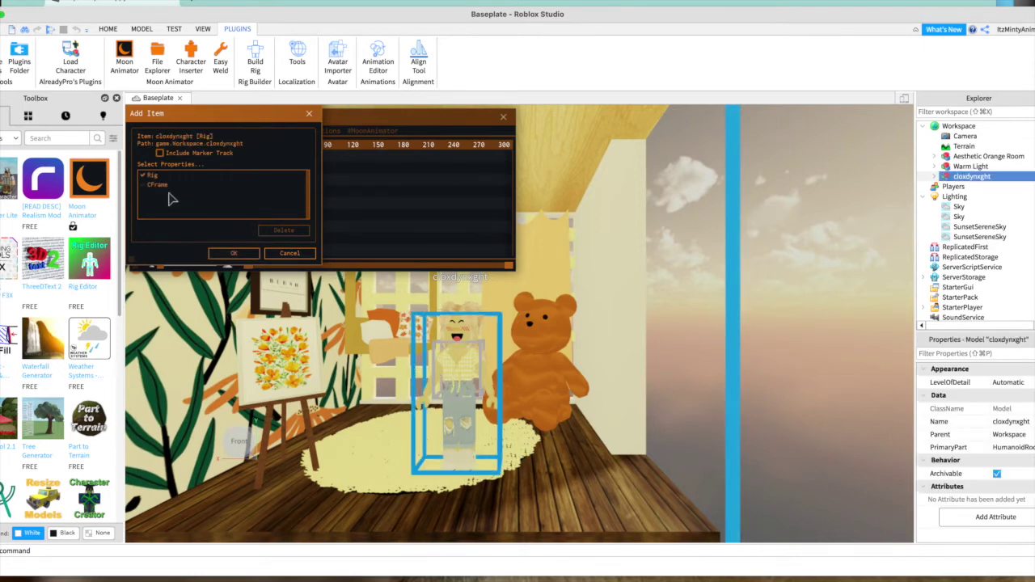
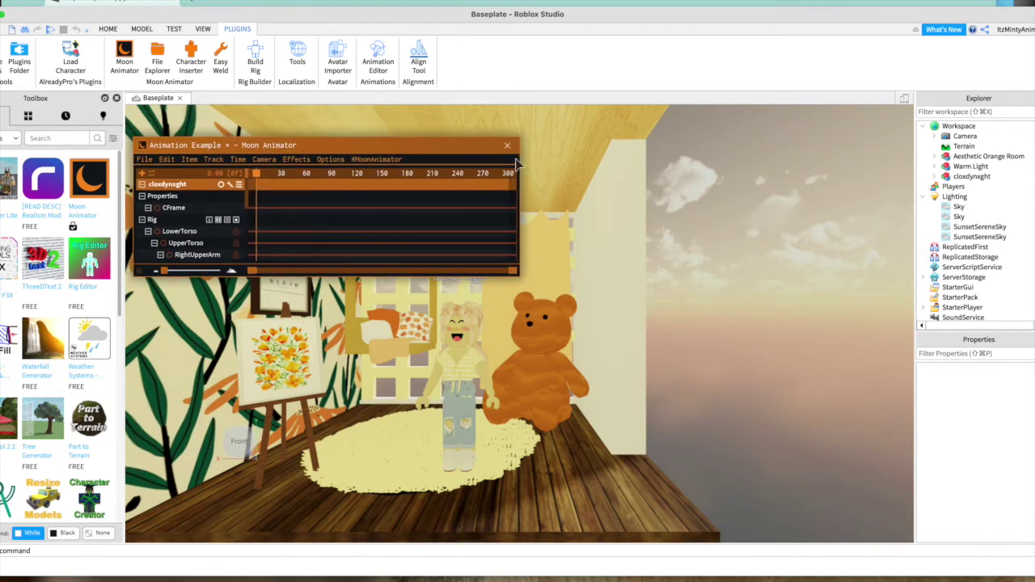
Narrow the Moon Animator window and move it clear of the character.
{"action": "left_click_drag", "start_coordinate": [479, 152], "coordinate": [499, 142]}
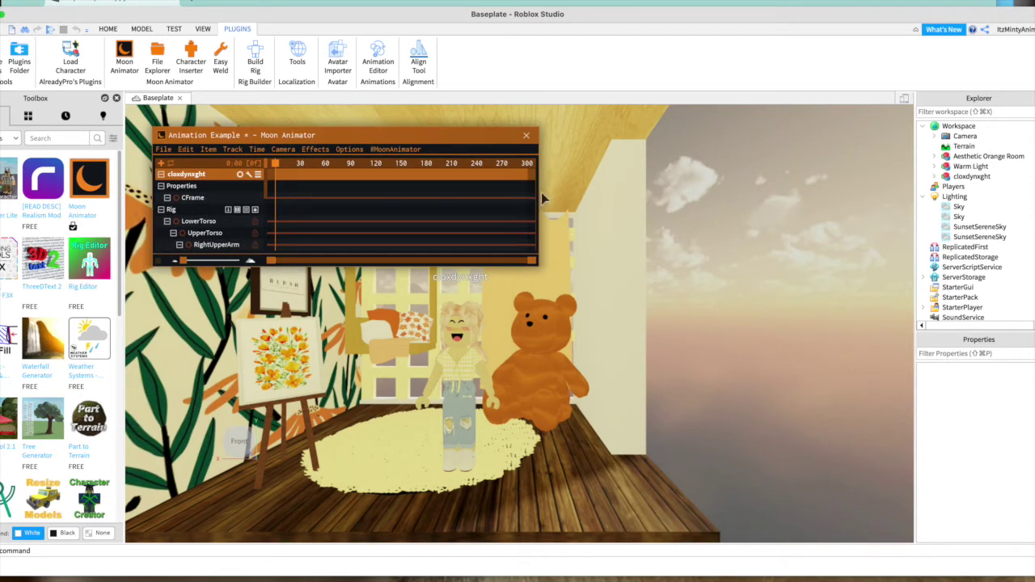
{"action": "left_click_drag", "start_coordinate": [540, 199], "coordinate": [500, 199]}
{"action": "left_click_drag", "start_coordinate": [385, 139], "coordinate": [365, 123]}
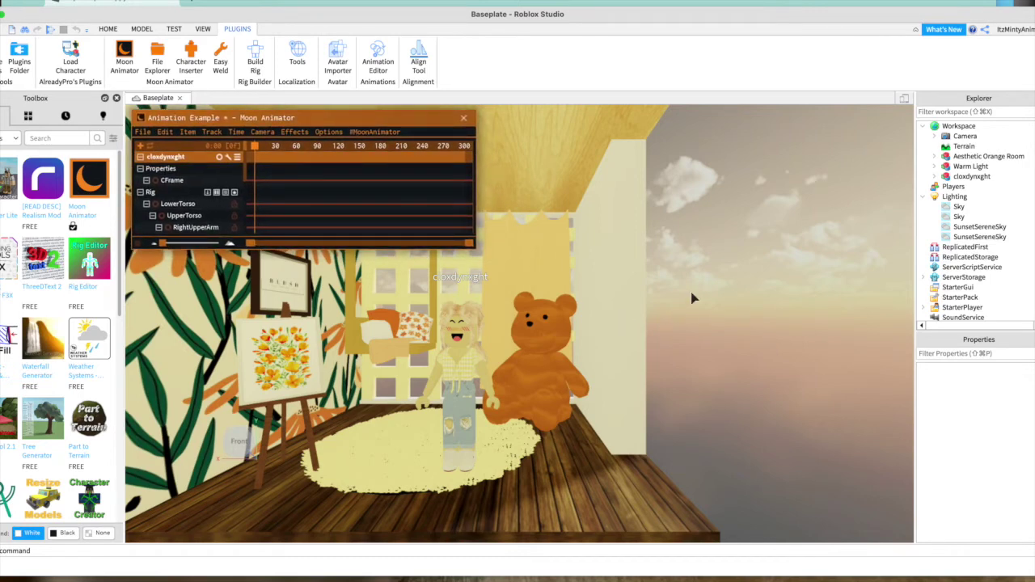
Set the animation's timeline size to 1:00, giving a 60-frame timeline.
{"action": "left_click_drag", "start_coordinate": [254, 145], "coordinate": [232, 170]}
{"action": "mouse_move", "coordinate": [254, 147]}
{"action": "left_mouse_down"}
{"action": "mouse_move", "coordinate": [456, 147]}
{"action": "mouse_move", "coordinate": [386, 122]}
{"action": "mouse_move", "coordinate": [272, 164]}
{"action": "mouse_move", "coordinate": [247, 159]}
{"action": "left_mouse_up"}
{"action": "left_click", "coordinate": [236, 132]}
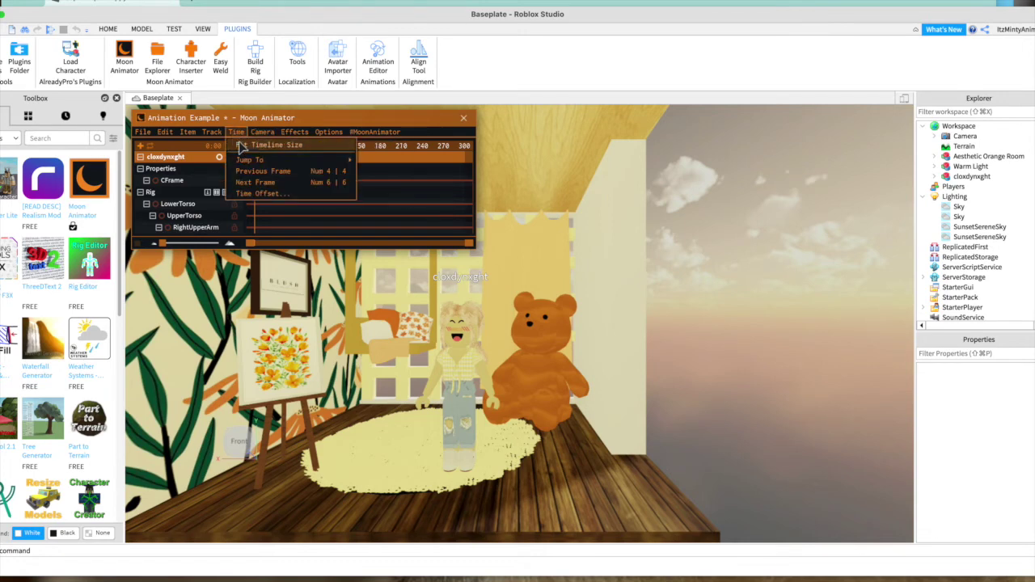
{"action": "left_click", "coordinate": [251, 146]}
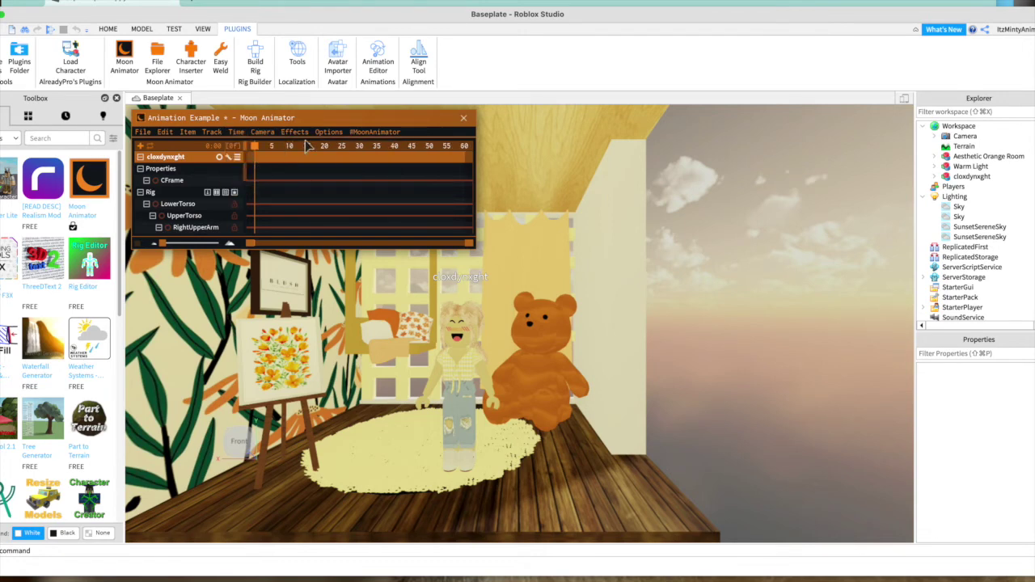
{"action": "left_click_drag", "start_coordinate": [306, 117], "coordinate": [307, 116]}
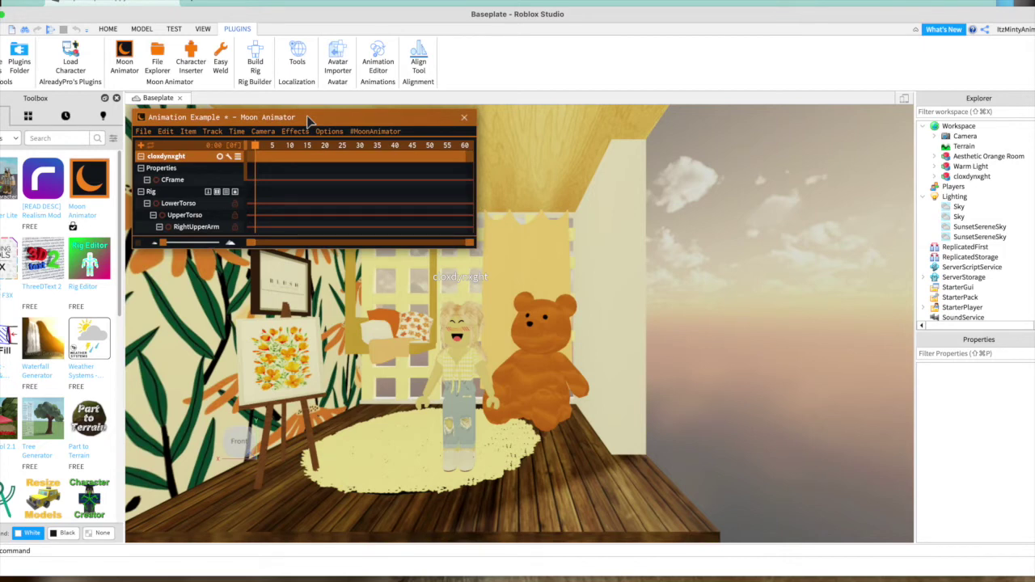
{"action": "left_click_drag", "start_coordinate": [307, 119], "coordinate": [300, 118]}
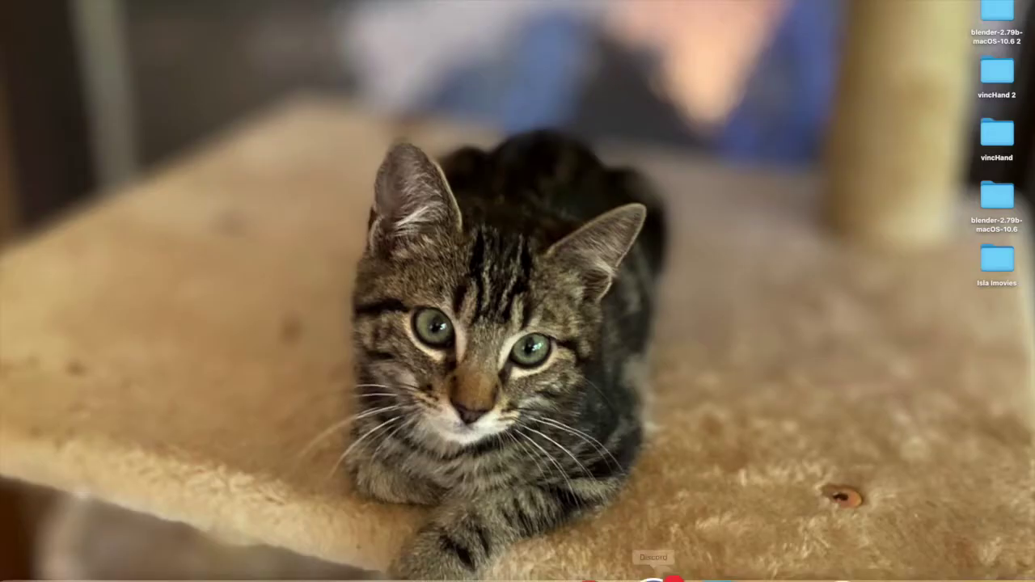
{"action": "left_click", "coordinate": [889, 563]}
{"action": "left_click_drag", "start_coordinate": [300, 120], "coordinate": [303, 123]}
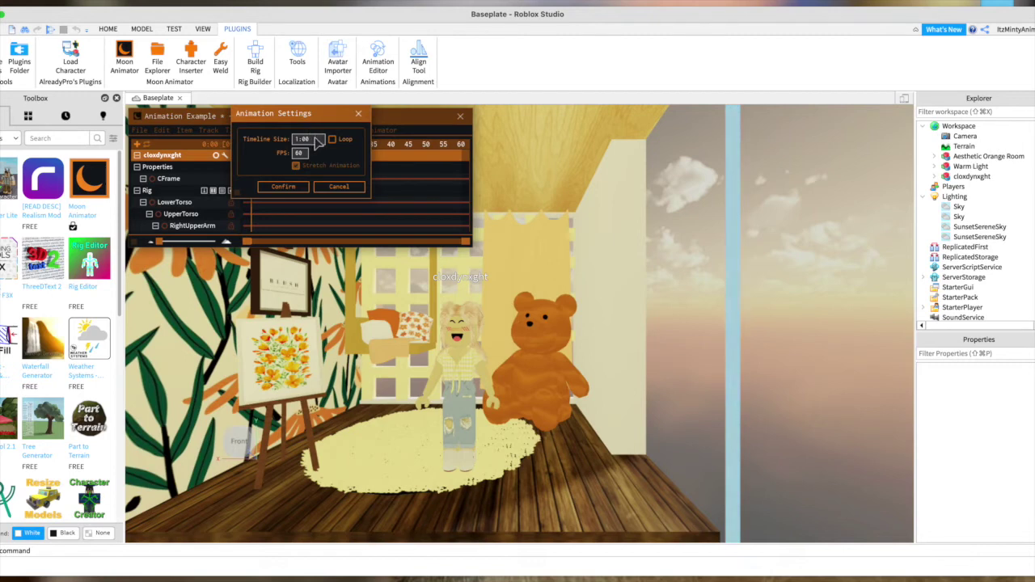
Set the animation's timeline size to 8:00 and confirm the settings.
{"action": "left_click", "coordinate": [315, 140]}
{"action": "type", "text": "8:00"}
{"action": "left_click", "coordinate": [299, 189]}
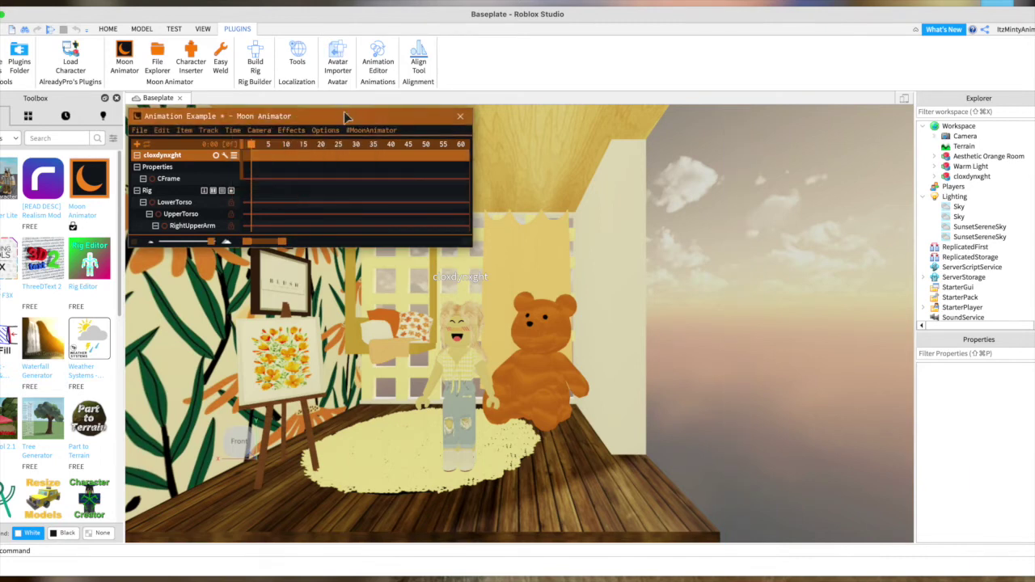
At frame 0, pose the character's left and right upper arms with slight rotations to create their first keyframes.
{"action": "left_click_drag", "start_coordinate": [252, 146], "coordinate": [201, 148]}
{"action": "left_click", "coordinate": [478, 368]}
{"action": "left_click_drag", "start_coordinate": [479, 277], "coordinate": [491, 279]}
{"action": "left_click", "coordinate": [592, 426]}
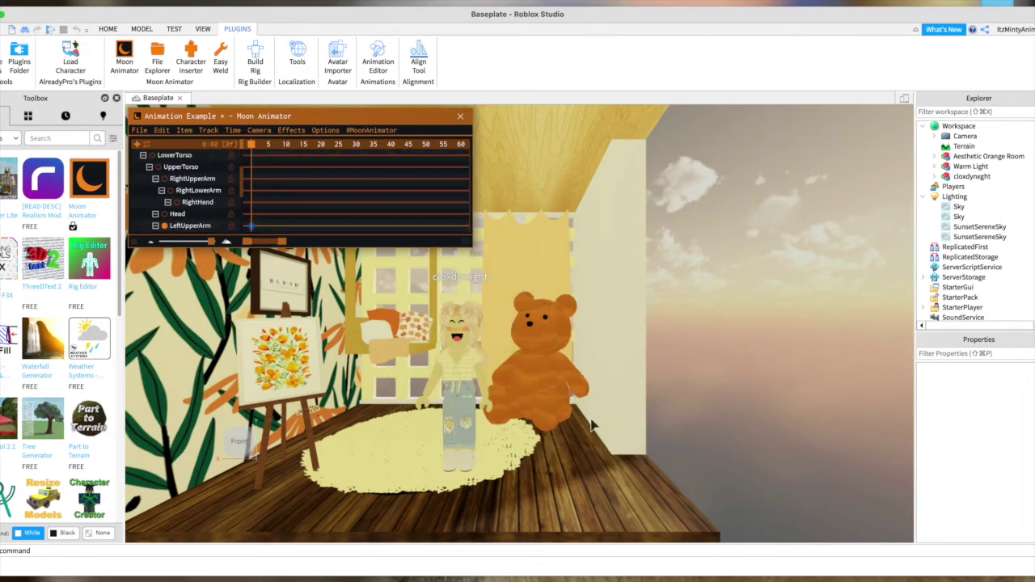
{"action": "left_click", "coordinate": [449, 368]}
{"action": "left_click_drag", "start_coordinate": [434, 272], "coordinate": [435, 268]}
Tilt and turn the character's head at frame 0 to create its starting keyframe.
{"action": "left_click", "coordinate": [457, 322]}
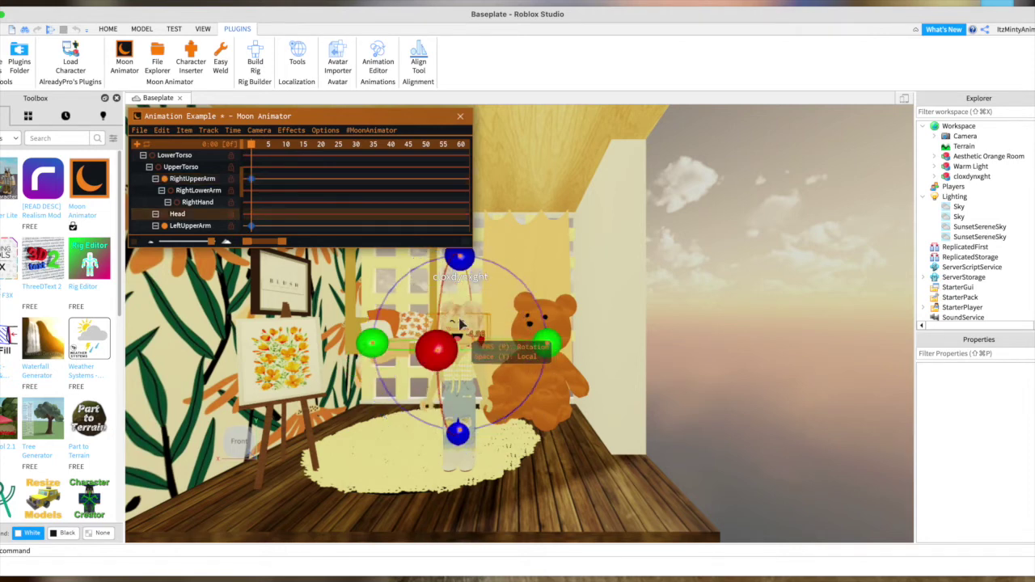
{"action": "left_click_drag", "start_coordinate": [436, 346], "coordinate": [437, 338]}
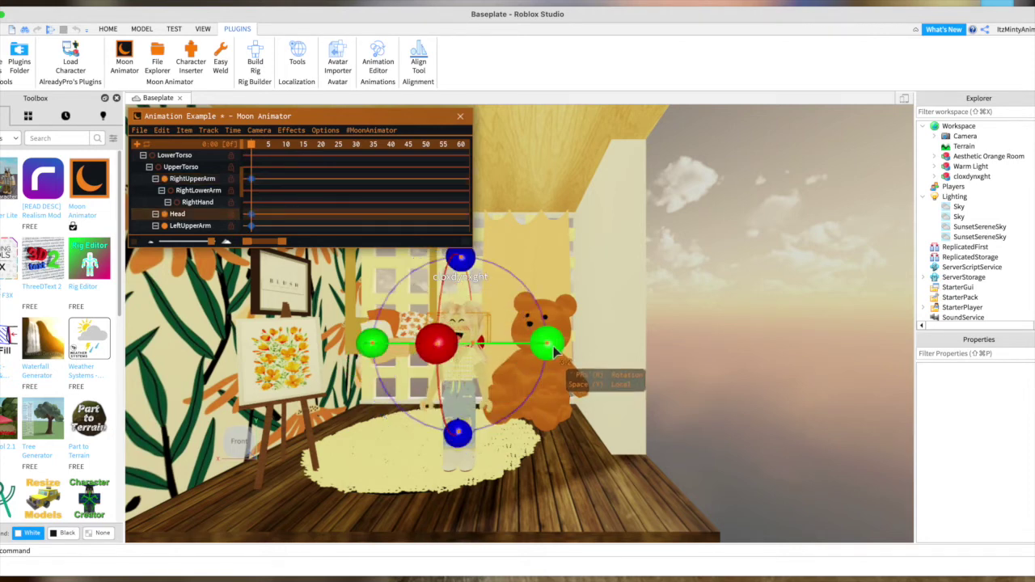
{"action": "left_click_drag", "start_coordinate": [555, 349], "coordinate": [538, 359]}
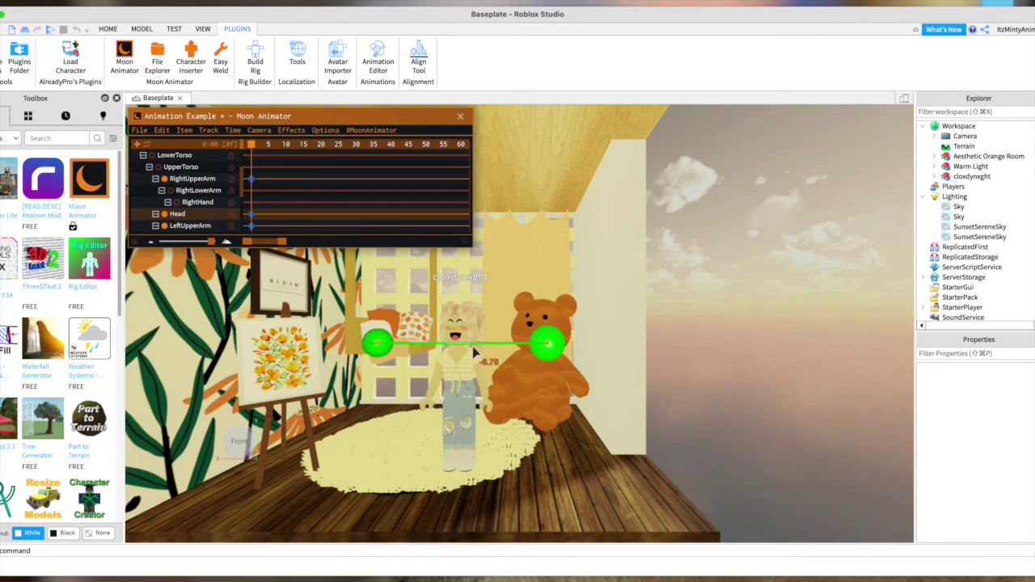
{"action": "left_click_drag", "start_coordinate": [473, 346], "coordinate": [469, 350]}
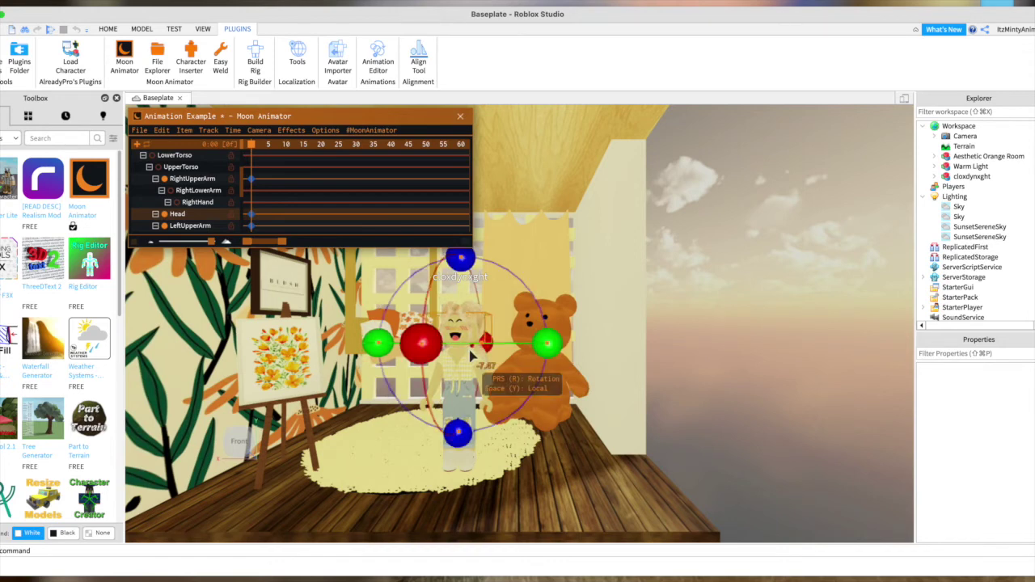
Add a head keyframe at frame 4 by tilting and turning the head slightly.
{"action": "left_click_drag", "start_coordinate": [267, 147], "coordinate": [262, 148]}
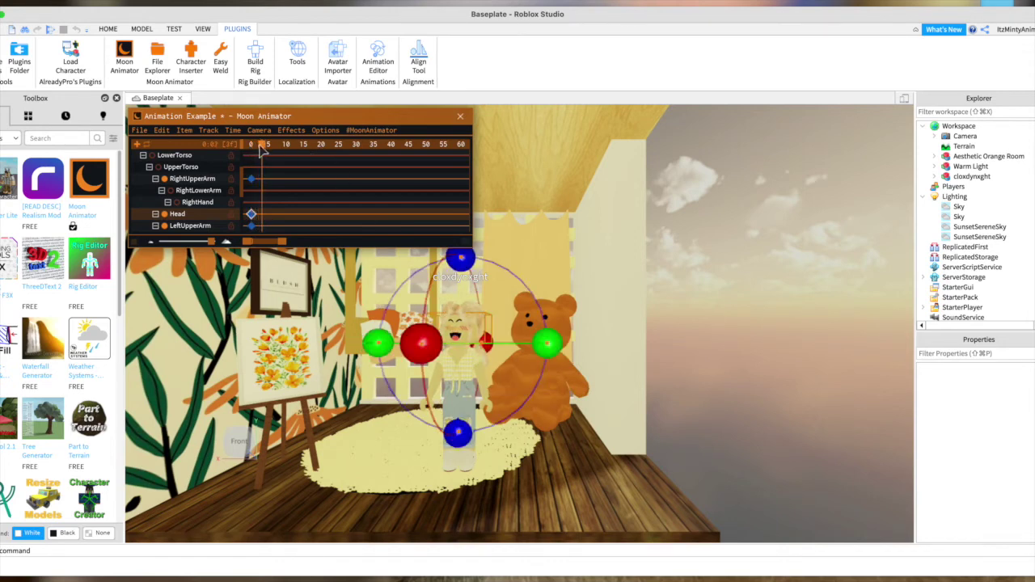
{"action": "mouse_move", "coordinate": [273, 157]}
{"action": "left_mouse_down"}
{"action": "mouse_move", "coordinate": [254, 153]}
{"action": "mouse_move", "coordinate": [268, 157]}
{"action": "left_mouse_up"}
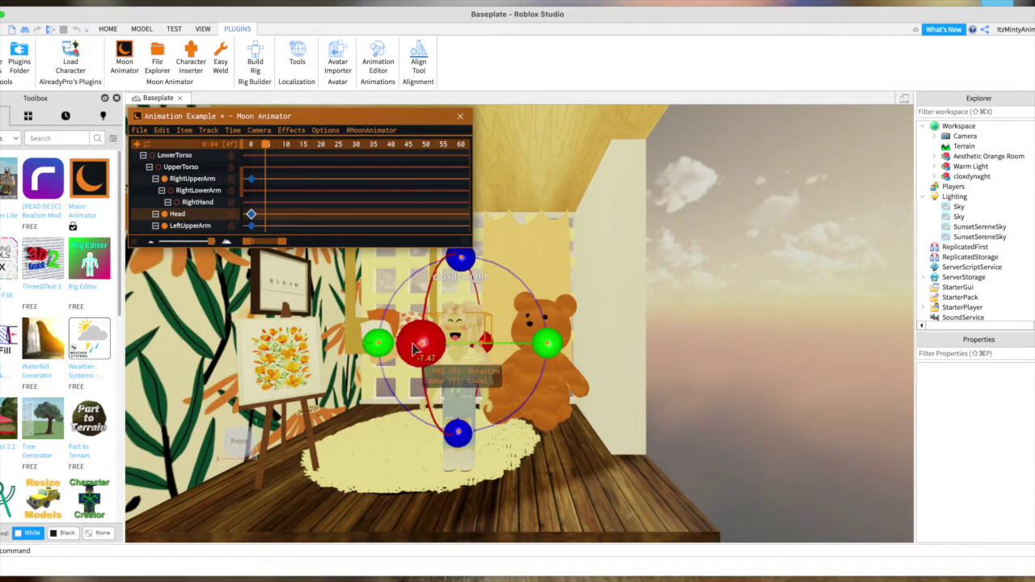
{"action": "left_click_drag", "start_coordinate": [411, 343], "coordinate": [417, 354]}
{"action": "left_click_drag", "start_coordinate": [552, 345], "coordinate": [558, 340]}
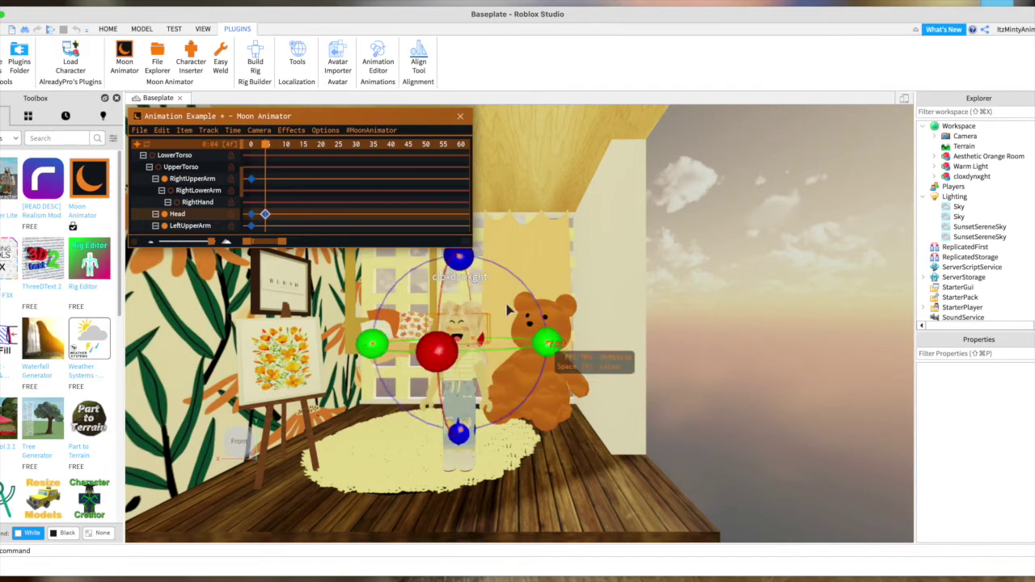
Add head rotation keyframes at about frames 11 and 16, turning the head to the side in the second.
{"action": "left_click_drag", "start_coordinate": [266, 145], "coordinate": [292, 148]}
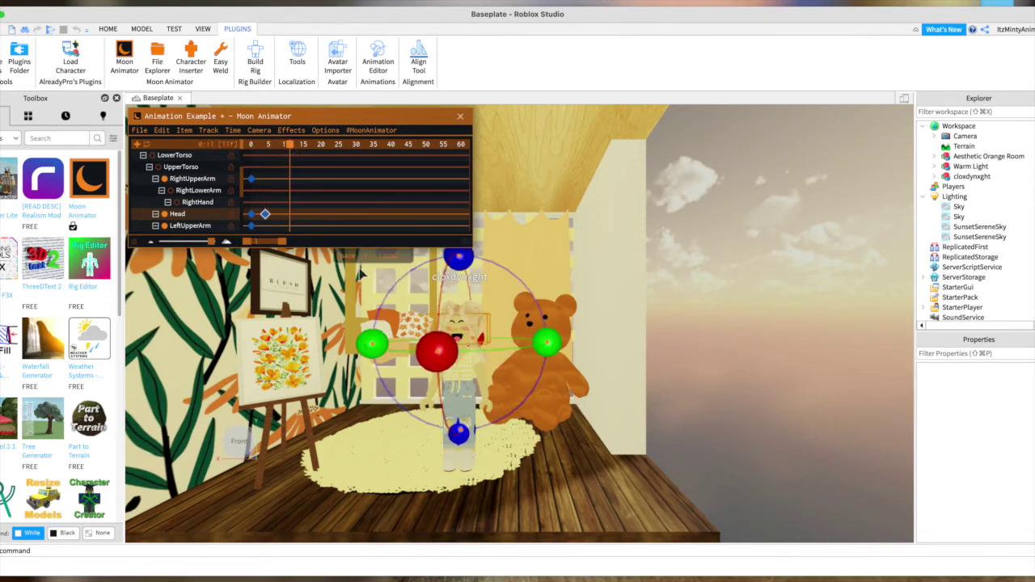
{"action": "left_click_drag", "start_coordinate": [450, 351], "coordinate": [455, 340]}
{"action": "left_click_drag", "start_coordinate": [291, 145], "coordinate": [309, 151]}
{"action": "left_click_drag", "start_coordinate": [444, 321], "coordinate": [446, 355]}
{"action": "left_click_drag", "start_coordinate": [558, 348], "coordinate": [536, 348]}
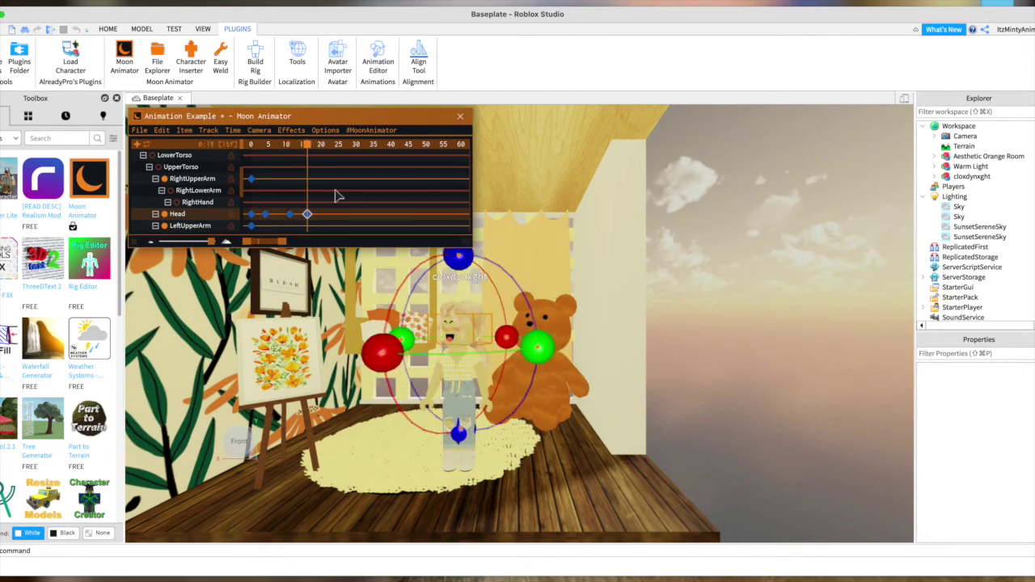
Add head keyframes at frames 20, 24 and 28, turning the head to the other side and back to the front.
{"action": "left_click_drag", "start_coordinate": [310, 151], "coordinate": [321, 148]}
{"action": "left_click_drag", "start_coordinate": [539, 351], "coordinate": [558, 327]}
{"action": "left_click_drag", "start_coordinate": [323, 148], "coordinate": [336, 149]}
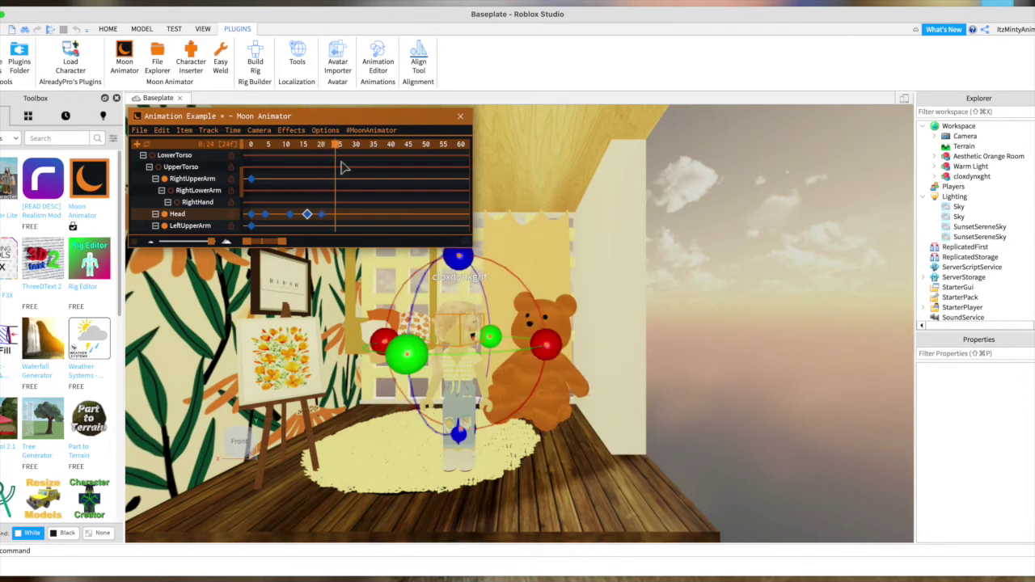
{"action": "left_click_drag", "start_coordinate": [421, 360], "coordinate": [393, 350]}
{"action": "left_click_drag", "start_coordinate": [457, 356], "coordinate": [455, 349]}
{"action": "key", "text": "equal"}
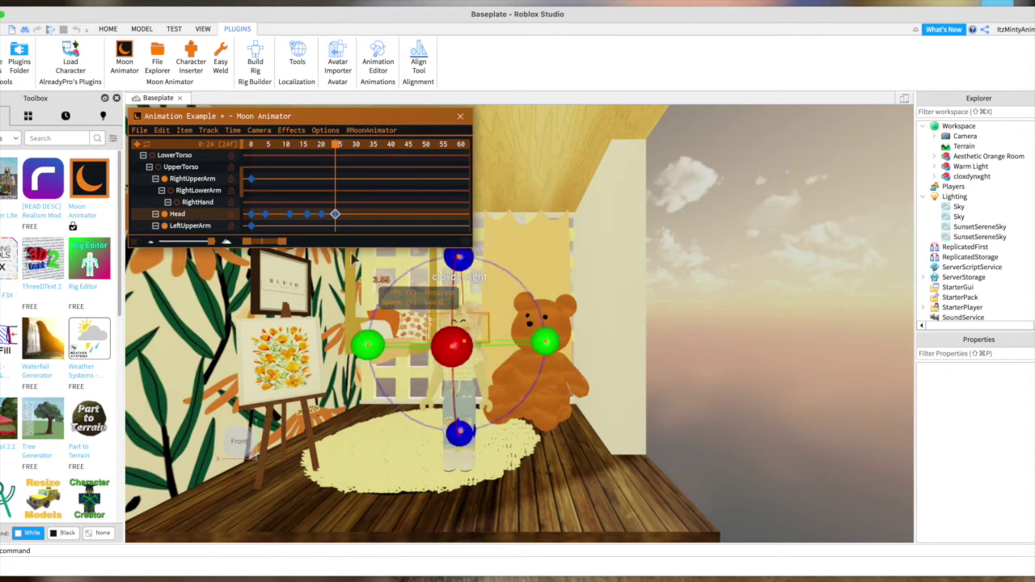
{"action": "left_click_drag", "start_coordinate": [336, 149], "coordinate": [354, 149]}
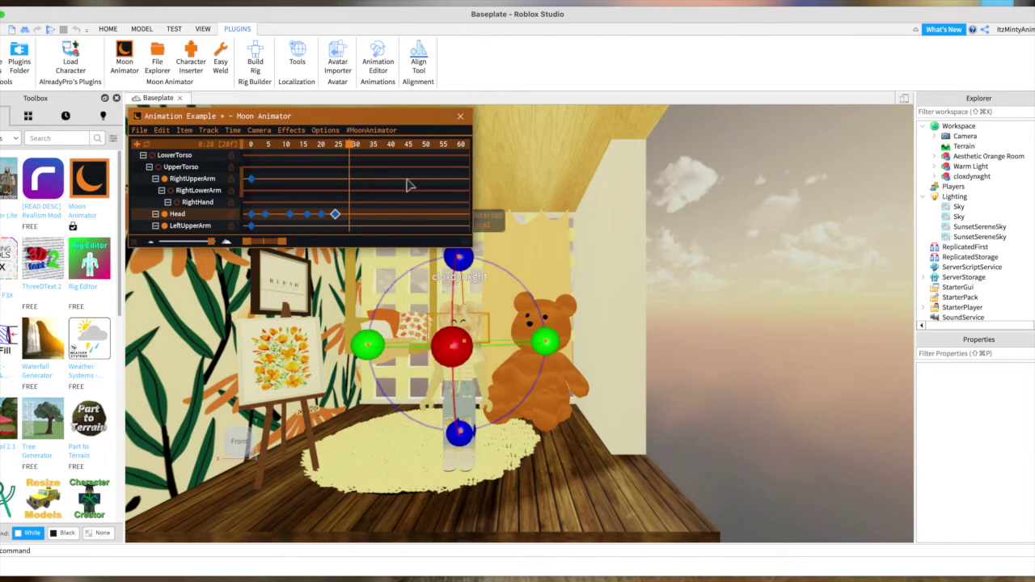
{"action": "mouse_move", "coordinate": [454, 344]}
{"action": "left_mouse_down"}
{"action": "mouse_move", "coordinate": [460, 314]}
{"action": "mouse_move", "coordinate": [456, 345]}
{"action": "left_mouse_up"}
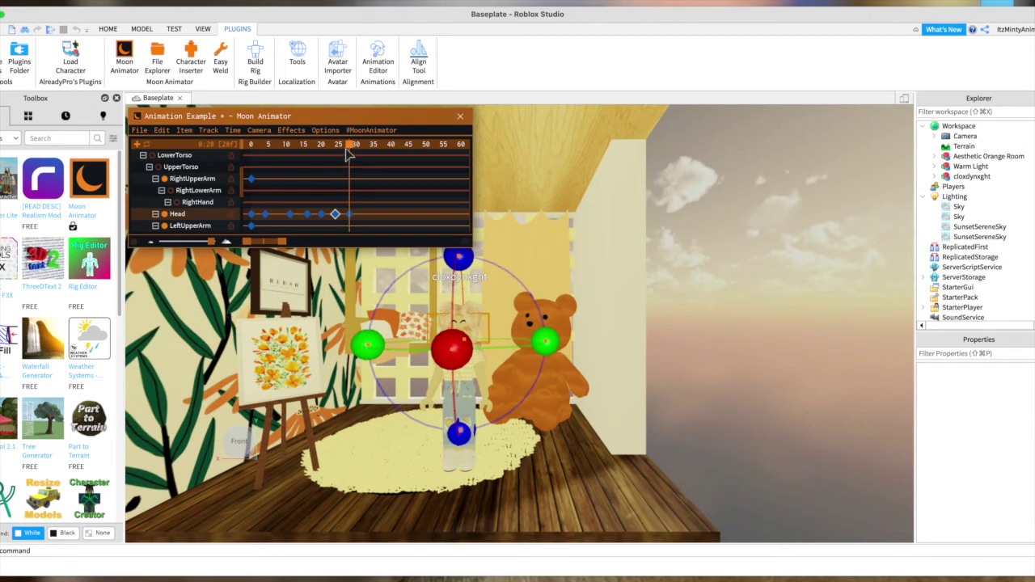
Play the head animation back from the start.
{"action": "left_click_drag", "start_coordinate": [353, 152], "coordinate": [364, 150]}
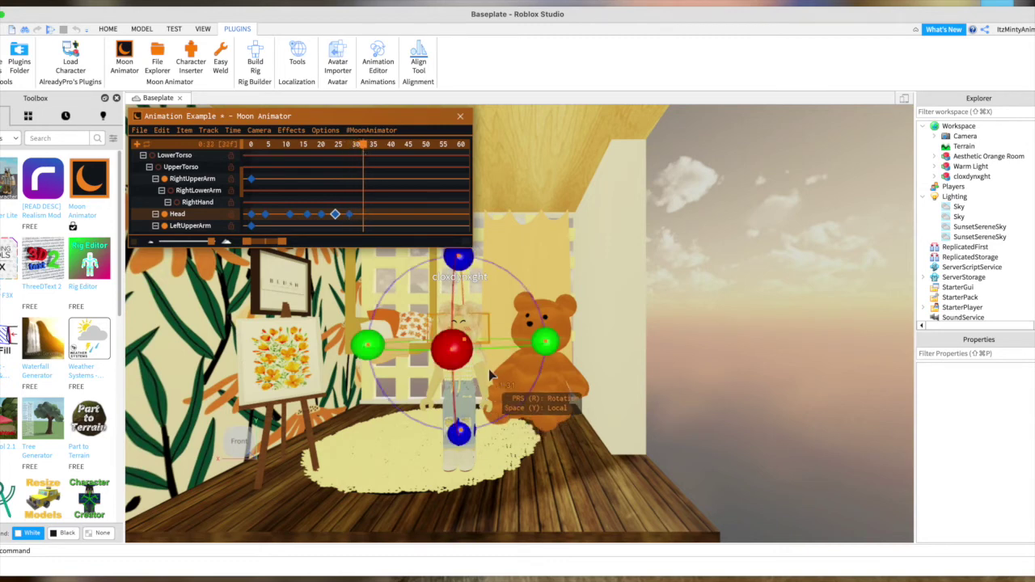
{"action": "left_click_drag", "start_coordinate": [368, 148], "coordinate": [231, 178]}
{"action": "key", "text": "space"}
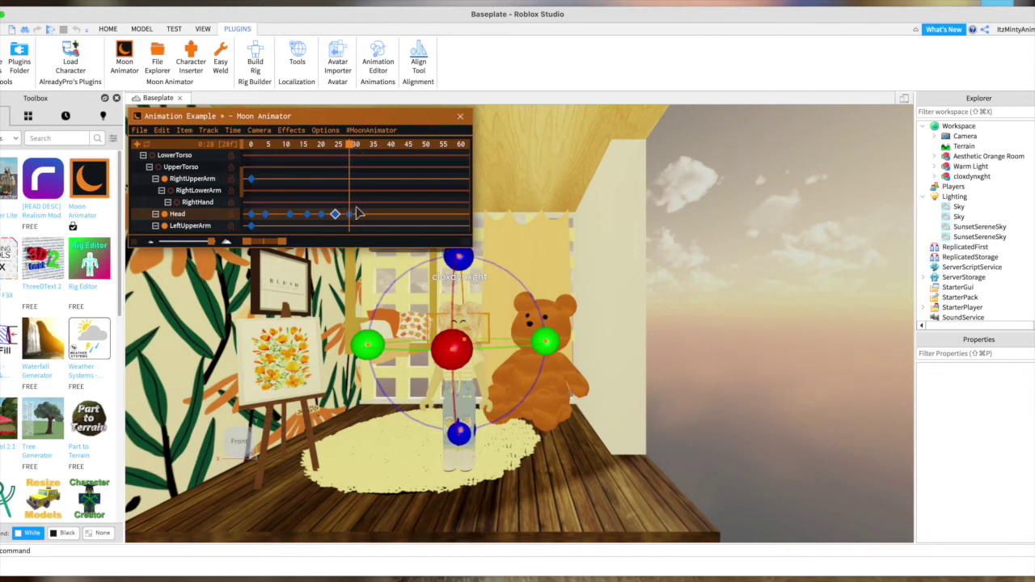
Spread the head keyframes out so the last one sits at about frame 53, and play the animation from the start.
{"action": "left_click_drag", "start_coordinate": [349, 214], "coordinate": [436, 213]}
{"action": "mouse_move", "coordinate": [335, 214]}
{"action": "left_mouse_down"}
{"action": "mouse_move", "coordinate": [400, 214]}
{"action": "mouse_move", "coordinate": [321, 215]}
{"action": "left_mouse_up"}
{"action": "left_click_drag", "start_coordinate": [351, 146], "coordinate": [197, 159]}
{"action": "key", "text": "space"}
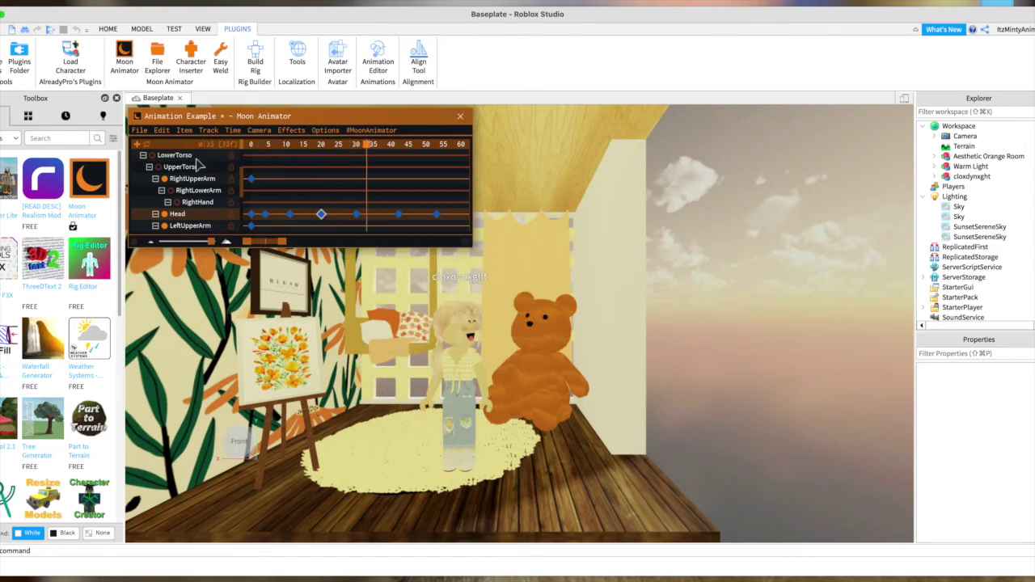
{"action": "key", "text": "space"}
Show more of the timeline, spread the head keyframes further with the last at frame 109, and replay the animation.
{"action": "left_click_drag", "start_coordinate": [283, 241], "coordinate": [380, 242]}
{"action": "left_click_drag", "start_coordinate": [290, 147], "coordinate": [249, 150]}
{"action": "key", "text": "space"}
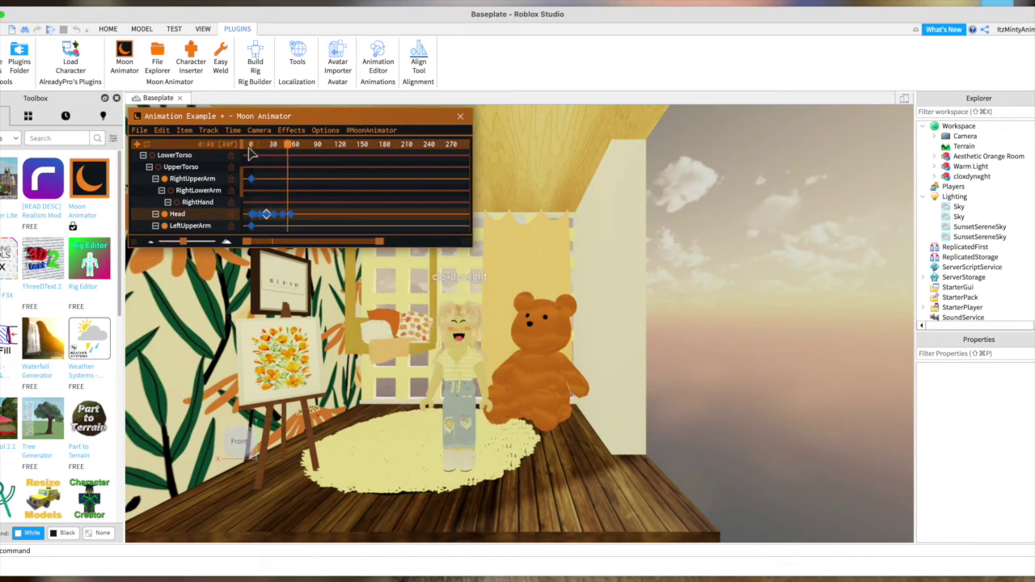
{"action": "mouse_move", "coordinate": [291, 214]}
{"action": "left_mouse_down"}
{"action": "mouse_move", "coordinate": [324, 215]}
{"action": "mouse_move", "coordinate": [281, 216]}
{"action": "mouse_move", "coordinate": [332, 215]}
{"action": "mouse_move", "coordinate": [274, 222]}
{"action": "left_mouse_up"}
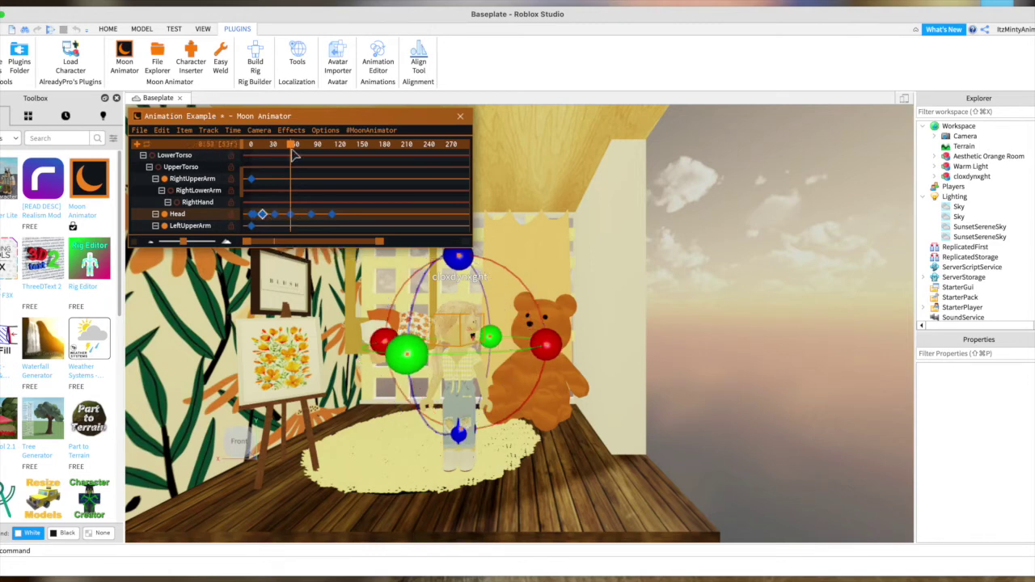
{"action": "left_click_drag", "start_coordinate": [292, 148], "coordinate": [233, 163]}
{"action": "key", "text": "space"}
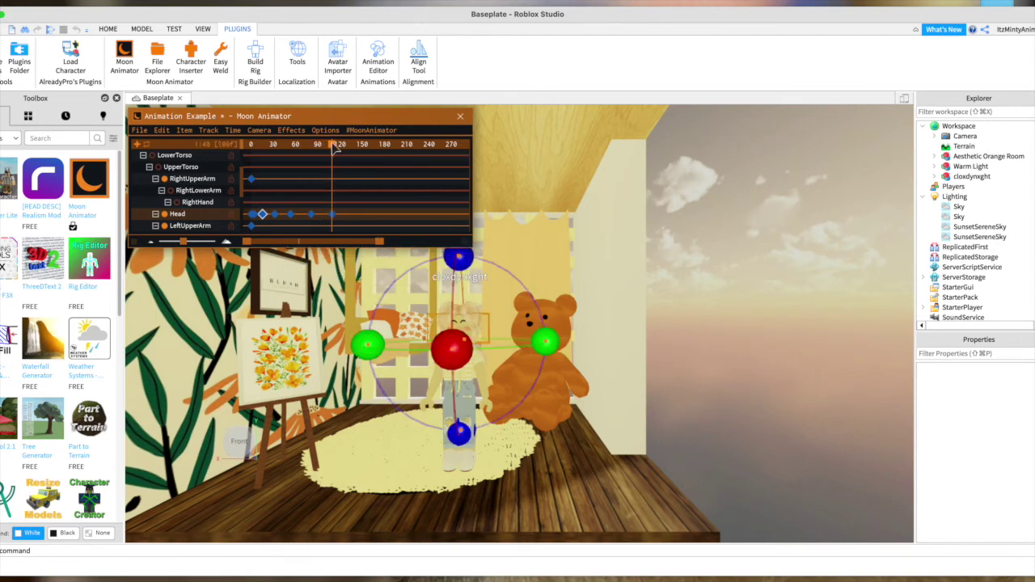
Add another head keyframe at about frame 132 with a slight tilt and turn.
{"action": "left_click_drag", "start_coordinate": [333, 144], "coordinate": [345, 151]}
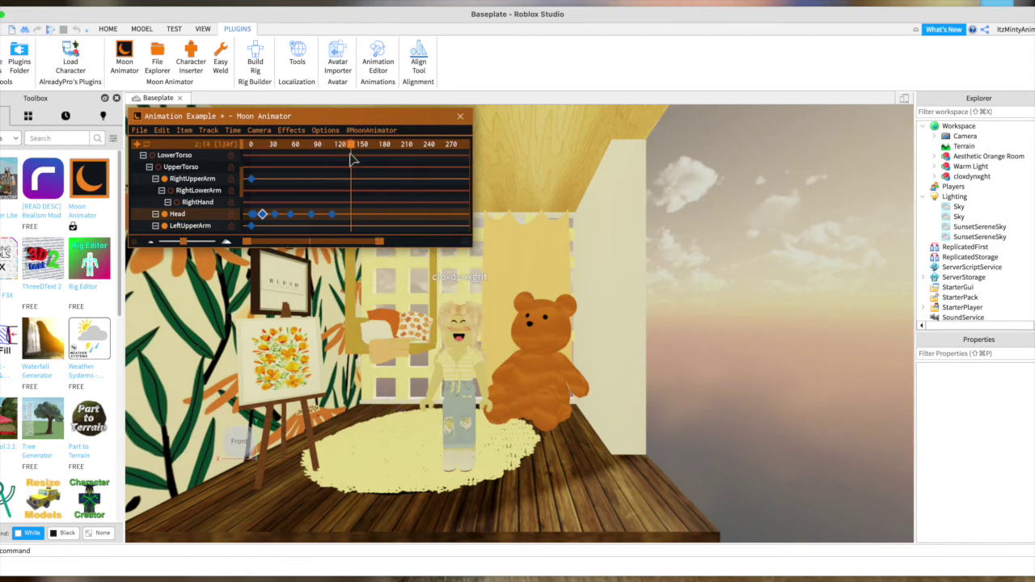
{"action": "left_click", "coordinate": [453, 348]}
{"action": "left_click_drag", "start_coordinate": [453, 348], "coordinate": [459, 346]}
{"action": "left_click_drag", "start_coordinate": [544, 342], "coordinate": [577, 343]}
Raise the left upper arm at about frame 146 and adjust its rotation for a waving pose.
{"action": "left_click_drag", "start_coordinate": [350, 148], "coordinate": [361, 152]}
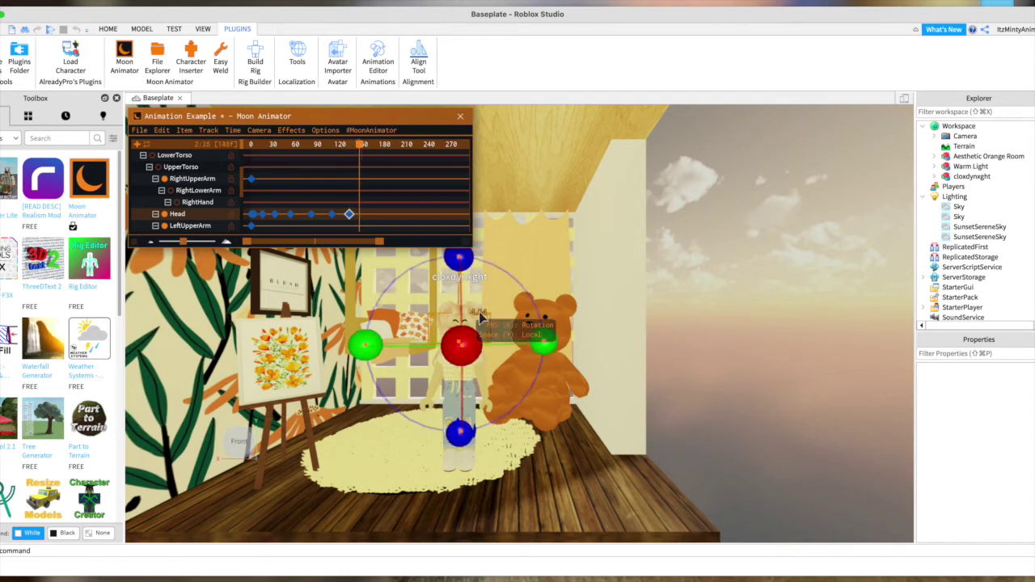
{"action": "left_click", "coordinate": [532, 470]}
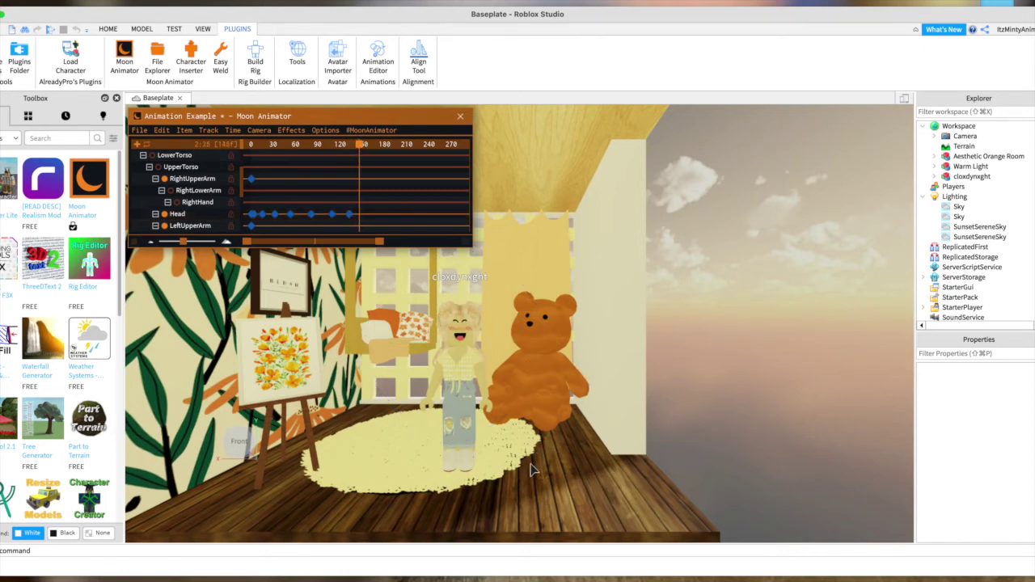
{"action": "left_click", "coordinate": [488, 368]}
{"action": "left_click_drag", "start_coordinate": [466, 374], "coordinate": [550, 194]}
{"action": "left_click_drag", "start_coordinate": [567, 367], "coordinate": [553, 358]}
{"action": "left_click_drag", "start_coordinate": [478, 264], "coordinate": [492, 278]}
Make the left lower arm wave side to side with rotation keyframes at about frames 161, 181, 198 and 214.
{"action": "left_click_drag", "start_coordinate": [359, 145], "coordinate": [371, 146]}
{"action": "left_click", "coordinate": [493, 319]}
{"action": "left_click_drag", "start_coordinate": [510, 256], "coordinate": [479, 258]}
{"action": "left_click_drag", "start_coordinate": [371, 147], "coordinate": [386, 147]}
{"action": "left_click_drag", "start_coordinate": [489, 261], "coordinate": [530, 268]}
{"action": "left_click_drag", "start_coordinate": [386, 148], "coordinate": [398, 149]}
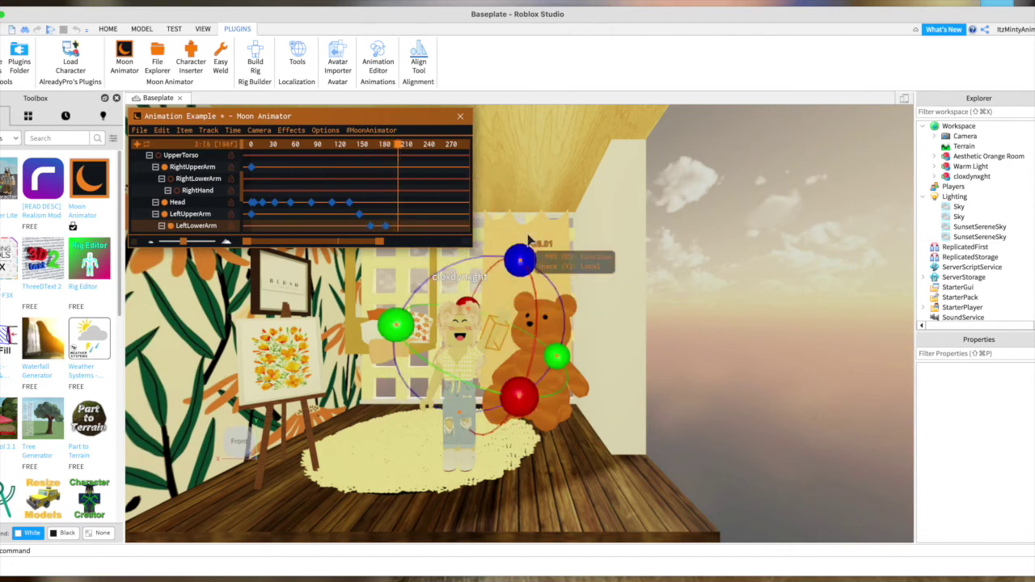
{"action": "left_click_drag", "start_coordinate": [519, 259], "coordinate": [483, 249]}
{"action": "left_click_drag", "start_coordinate": [401, 144], "coordinate": [411, 147]}
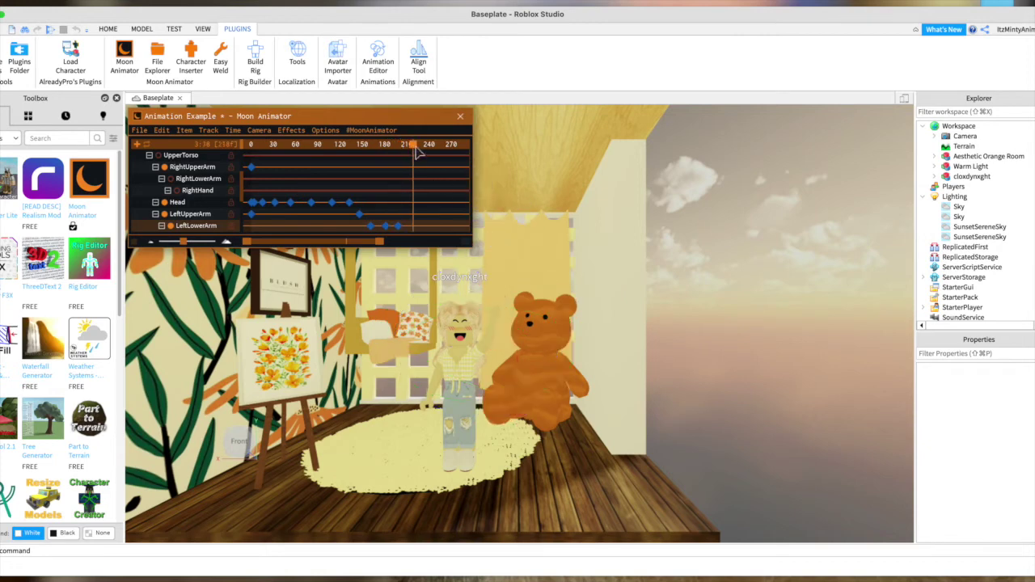
{"action": "left_click_drag", "start_coordinate": [490, 266], "coordinate": [505, 268]}
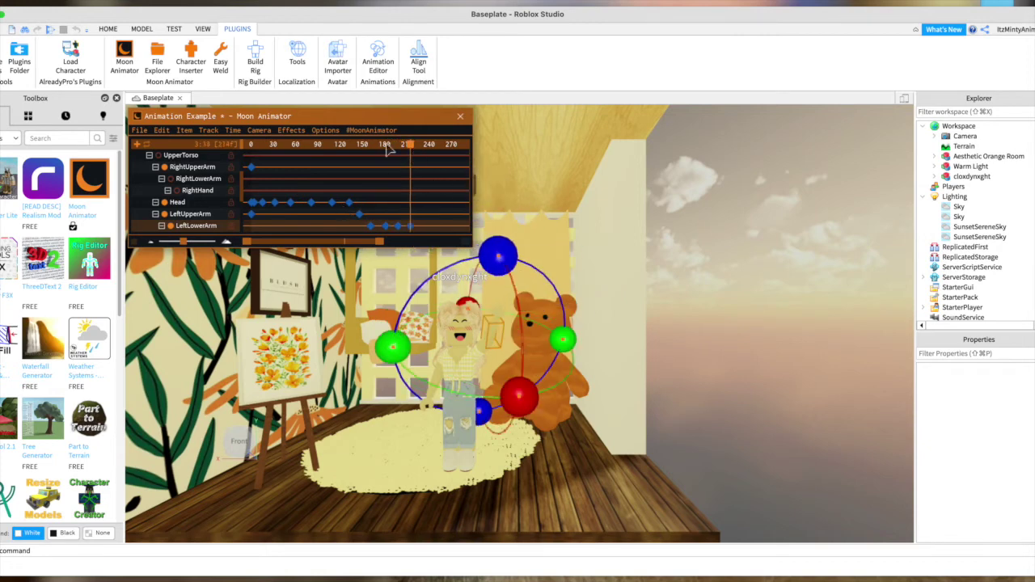
Play the animation from the start to review the wave, and extend the visible timeline to its full length.
{"action": "left_click_drag", "start_coordinate": [410, 144], "coordinate": [210, 148]}
{"action": "key", "text": "space"}
{"action": "left_click_drag", "start_coordinate": [380, 241], "coordinate": [488, 241]}
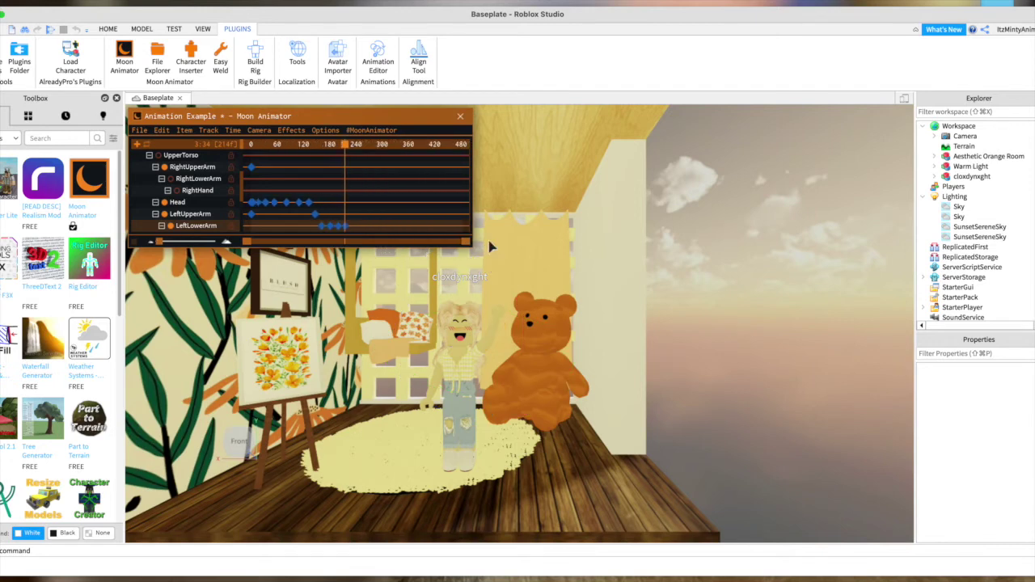
Raise the left upper leg forward at frame 236 to create its keyframe.
{"action": "left_click_drag", "start_coordinate": [345, 145], "coordinate": [355, 144]}
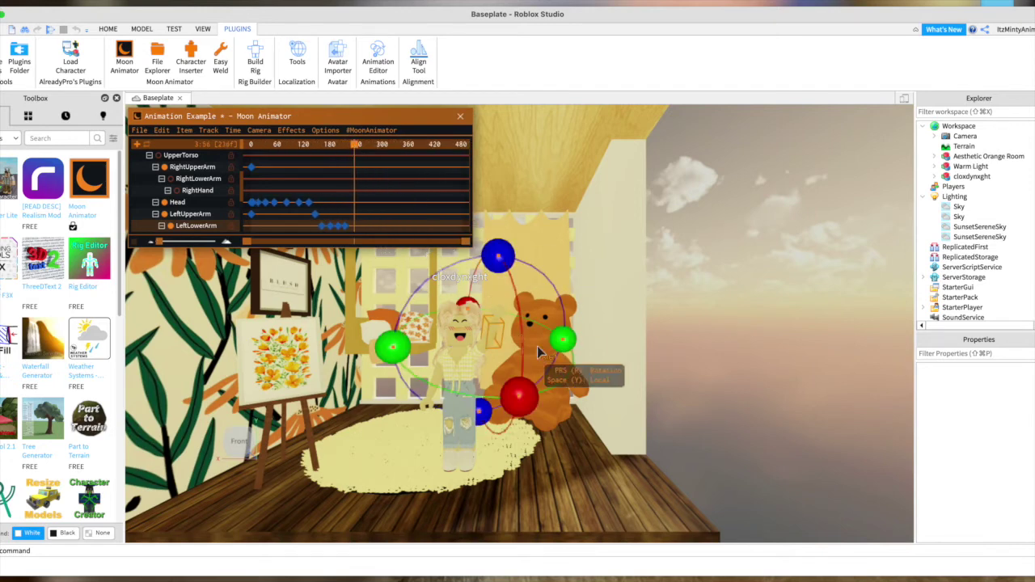
{"action": "left_click", "coordinate": [465, 421]}
{"action": "left_click_drag", "start_coordinate": [465, 421], "coordinate": [464, 337]}
Select the left foot and rotate it at frame 236.
{"action": "left_click", "coordinate": [462, 422]}
{"action": "left_click", "coordinate": [464, 419]}
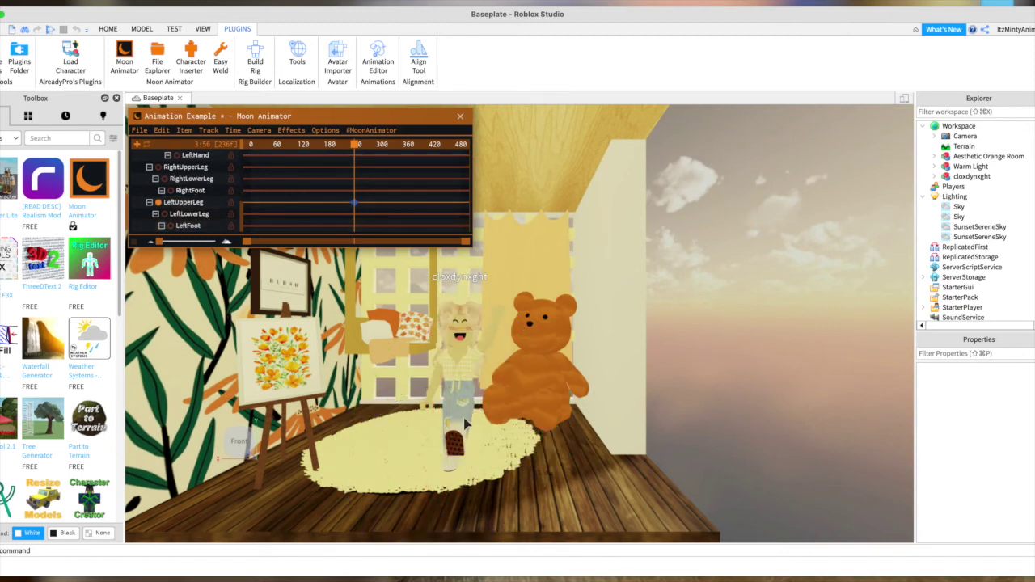
{"action": "left_click", "coordinate": [463, 417]}
{"action": "left_click", "coordinate": [465, 420]}
{"action": "left_click", "coordinate": [463, 418]}
{"action": "left_click", "coordinate": [464, 424]}
{"action": "left_click_drag", "start_coordinate": [448, 354], "coordinate": [437, 383]}
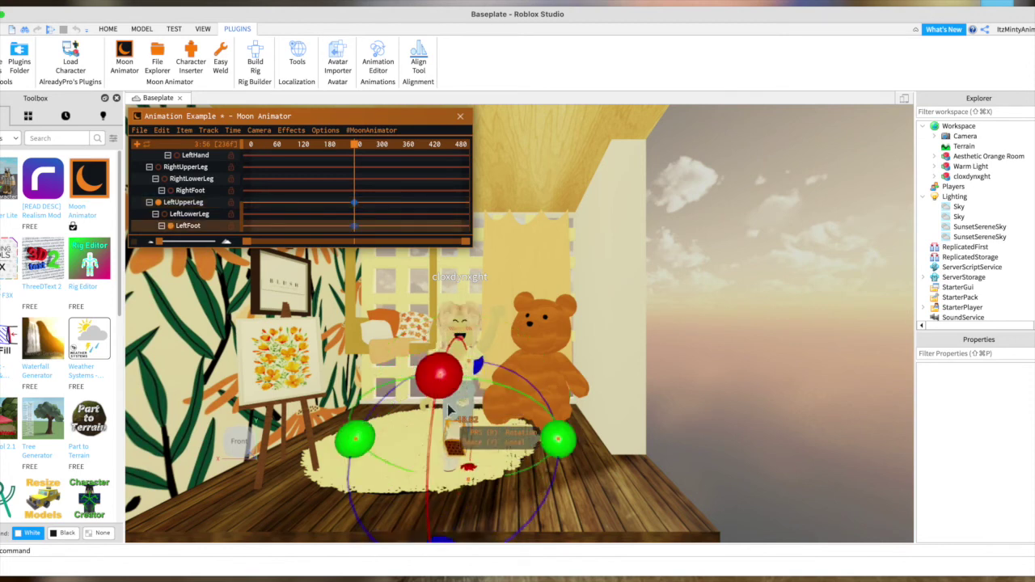
Select the left lower leg and bend it at the knee at frame 236.
{"action": "left_click", "coordinate": [455, 417]}
{"action": "left_click", "coordinate": [455, 417]}
{"action": "left_click", "coordinate": [459, 419]}
{"action": "left_click_drag", "start_coordinate": [447, 344], "coordinate": [428, 415]}
Add left lower leg rotation keyframes at frames 264 and 298, and play the animation from the start.
{"action": "left_click_drag", "start_coordinate": [356, 144], "coordinate": [366, 144]}
{"action": "left_click_drag", "start_coordinate": [445, 398], "coordinate": [452, 461]}
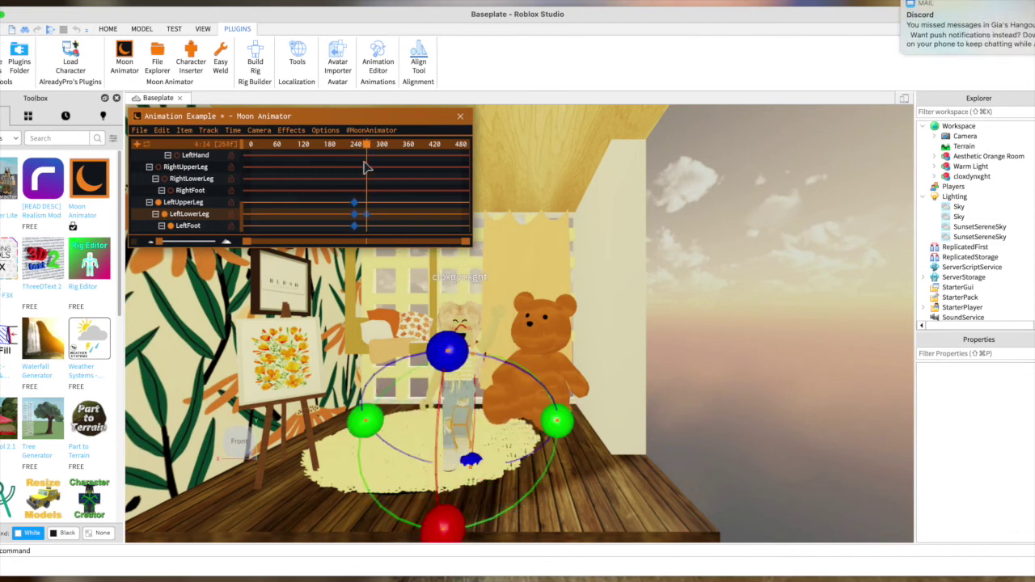
{"action": "left_click_drag", "start_coordinate": [367, 143], "coordinate": [374, 152]}
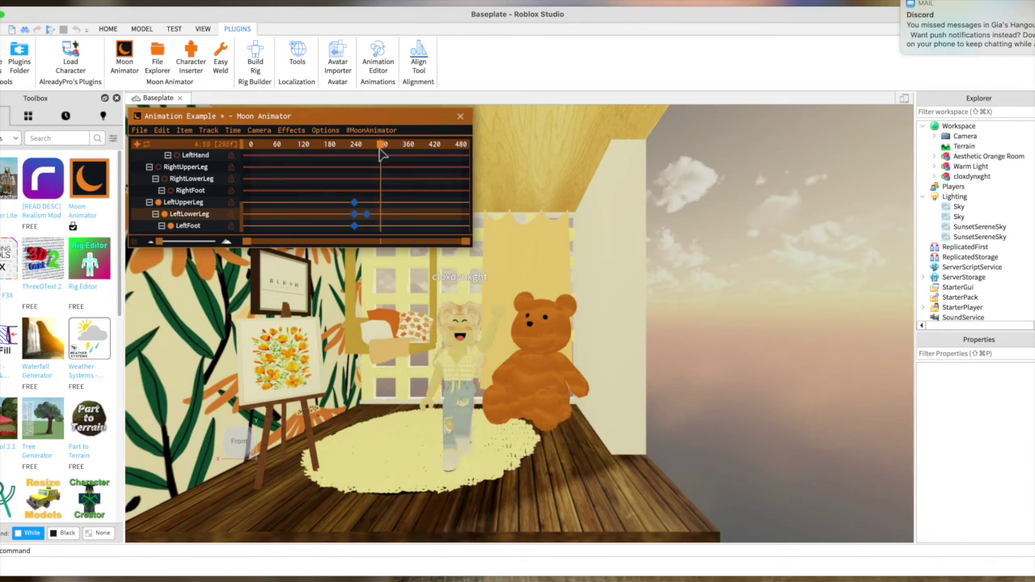
{"action": "left_click_drag", "start_coordinate": [446, 346], "coordinate": [414, 355]}
{"action": "left_click_drag", "start_coordinate": [382, 146], "coordinate": [251, 147]}
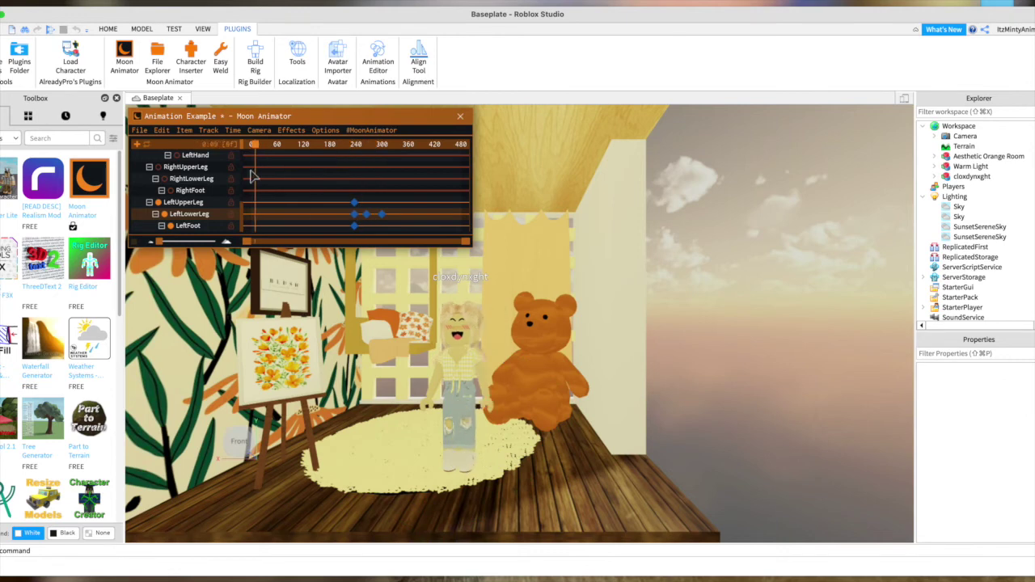
{"action": "key", "text": "space"}
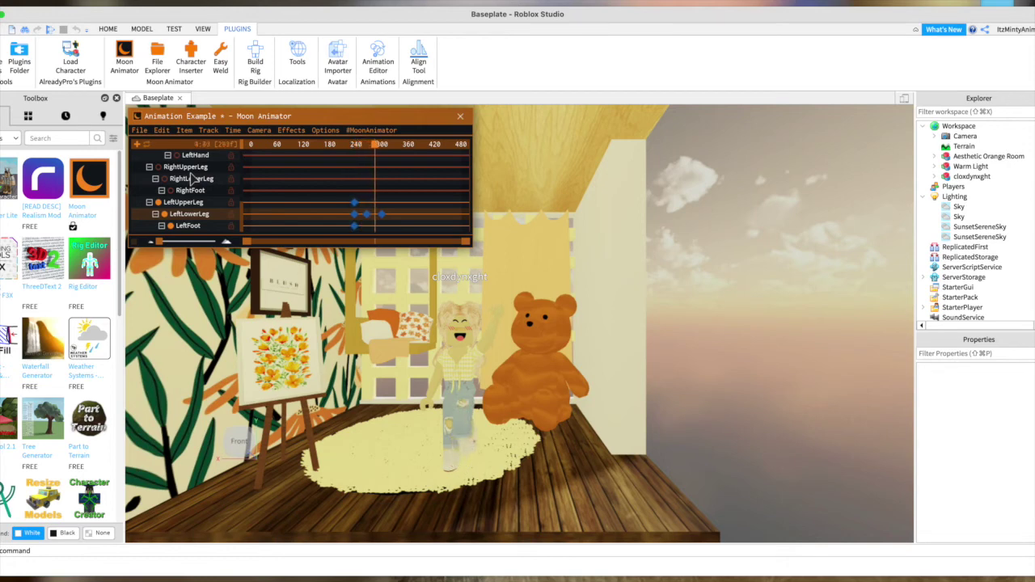
Play the animation from the start, and rotate the left lower leg at frame 320 to add another swing keyframe.
{"action": "left_click_drag", "start_coordinate": [380, 146], "coordinate": [231, 154]}
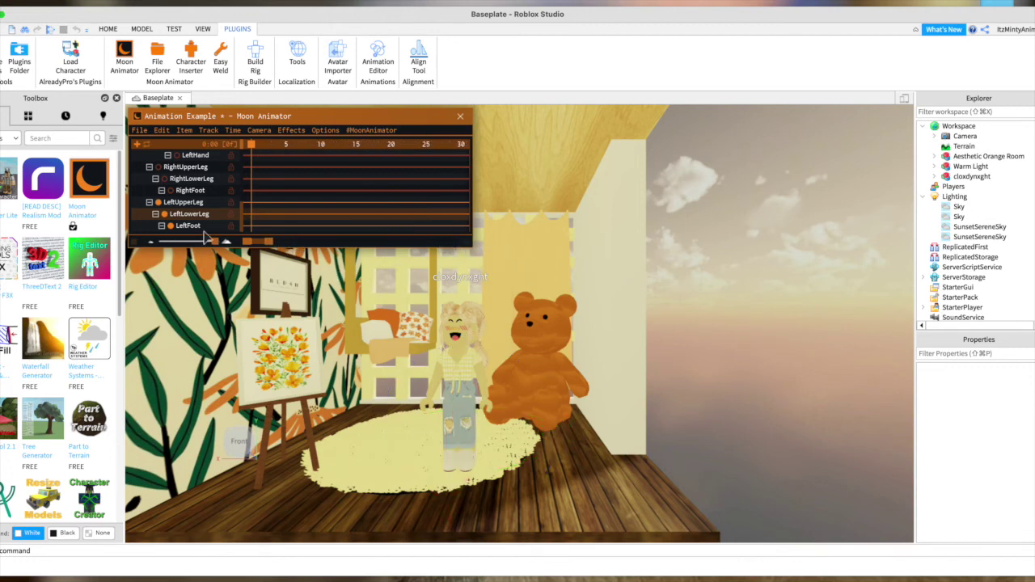
{"action": "left_click_drag", "start_coordinate": [252, 144], "coordinate": [385, 176]}
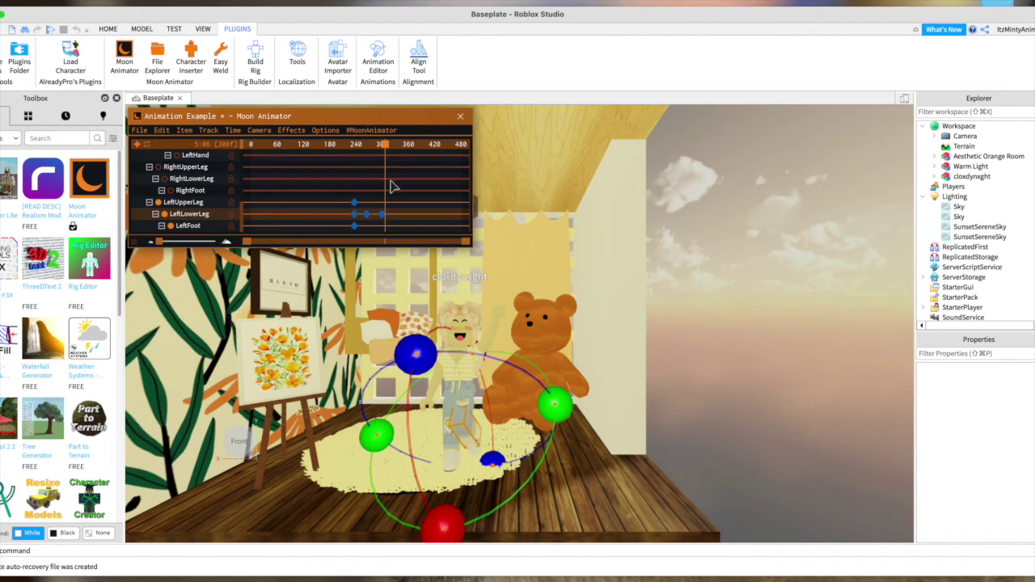
{"action": "scroll", "coordinate": [416, 207], "scroll_direction": "up", "scroll_amount": 4}
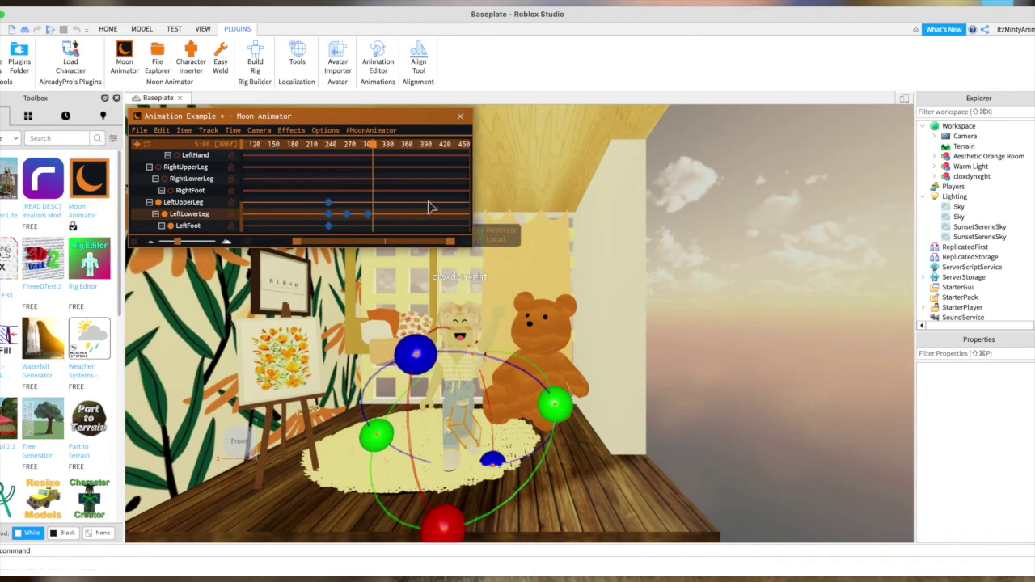
{"action": "left_click_drag", "start_coordinate": [379, 145], "coordinate": [385, 147]}
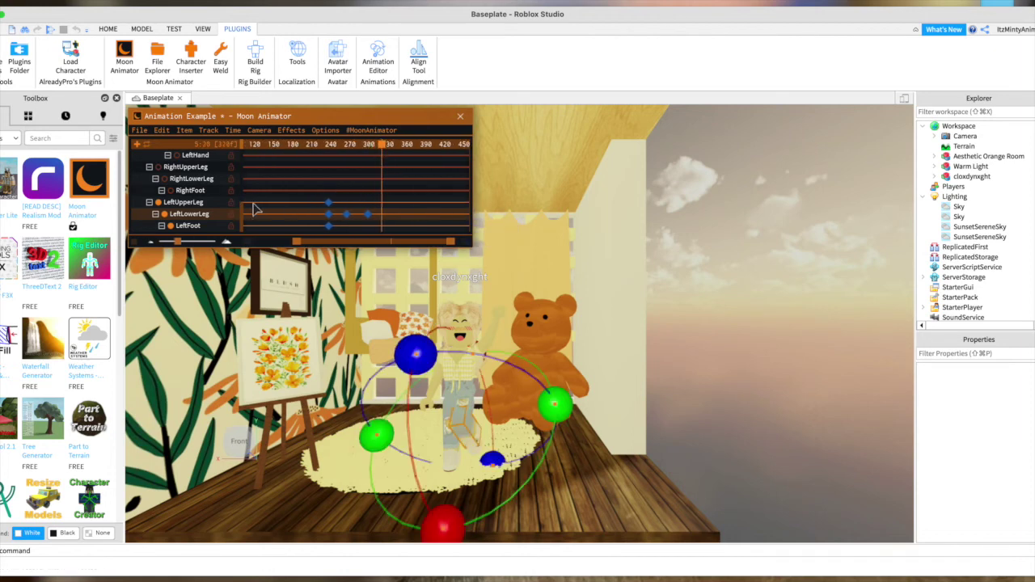
{"action": "left_click_drag", "start_coordinate": [418, 370], "coordinate": [447, 360]}
At frame 341, rotate the left lower leg and lower the left upper leg back to standing, keyframing both.
{"action": "left_click_drag", "start_coordinate": [382, 146], "coordinate": [395, 145]}
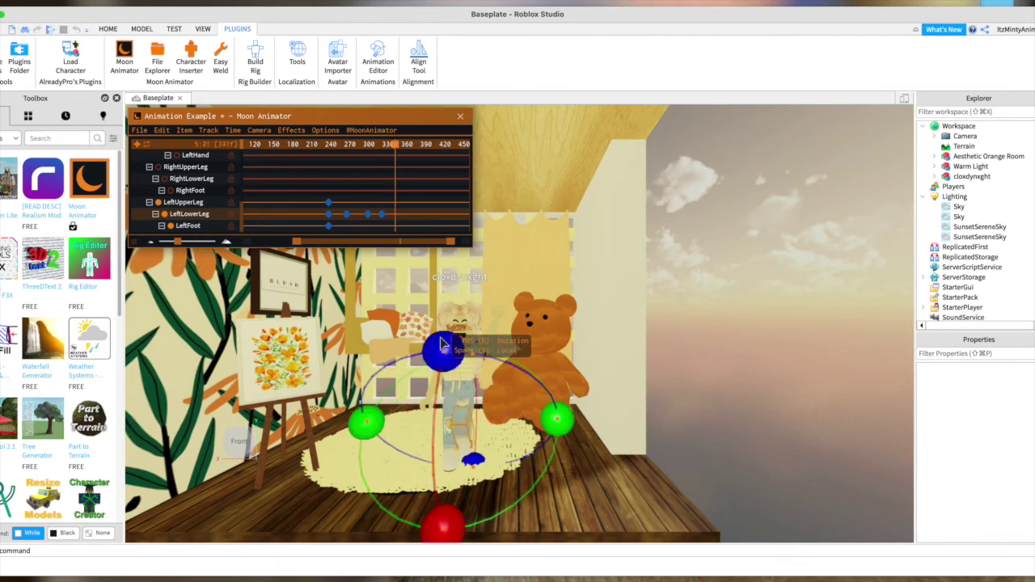
{"action": "left_click_drag", "start_coordinate": [446, 356], "coordinate": [454, 348]}
{"action": "left_click_drag", "start_coordinate": [451, 525], "coordinate": [454, 344]}
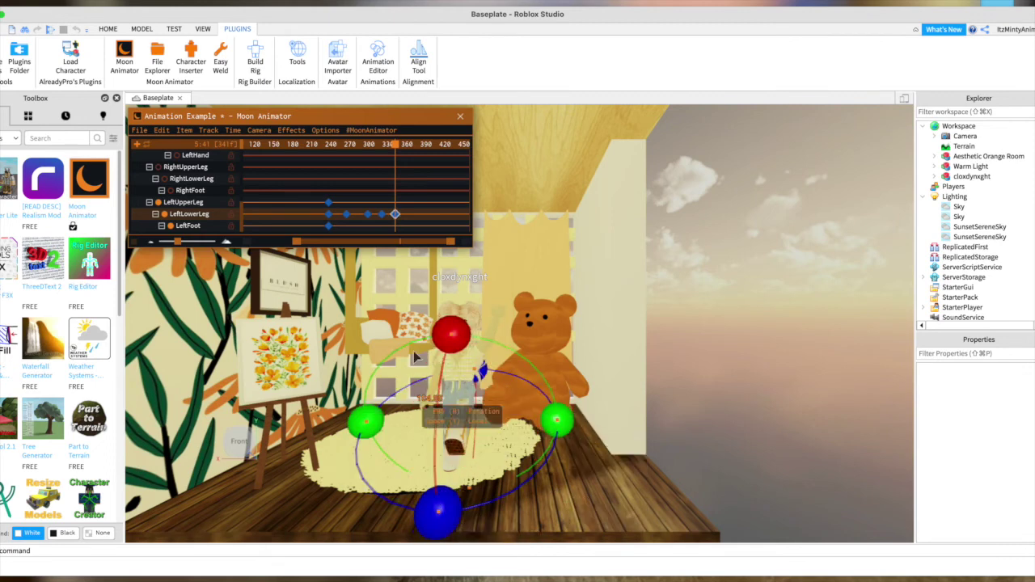
{"action": "left_click", "coordinate": [462, 330]}
{"action": "left_click_drag", "start_coordinate": [463, 323], "coordinate": [439, 409]}
{"action": "left_click", "coordinate": [563, 486]}
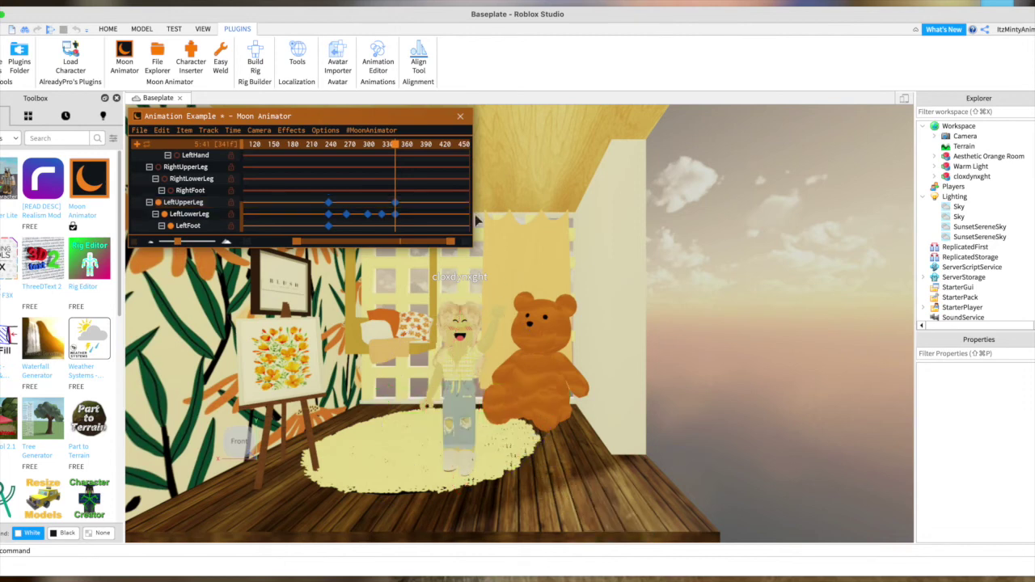
Add a camera to the animation and bring its CFrame and FieldOfView tracks into view.
{"action": "left_click", "coordinate": [258, 130]}
{"action": "left_click", "coordinate": [259, 130]}
{"action": "left_click", "coordinate": [259, 130]}
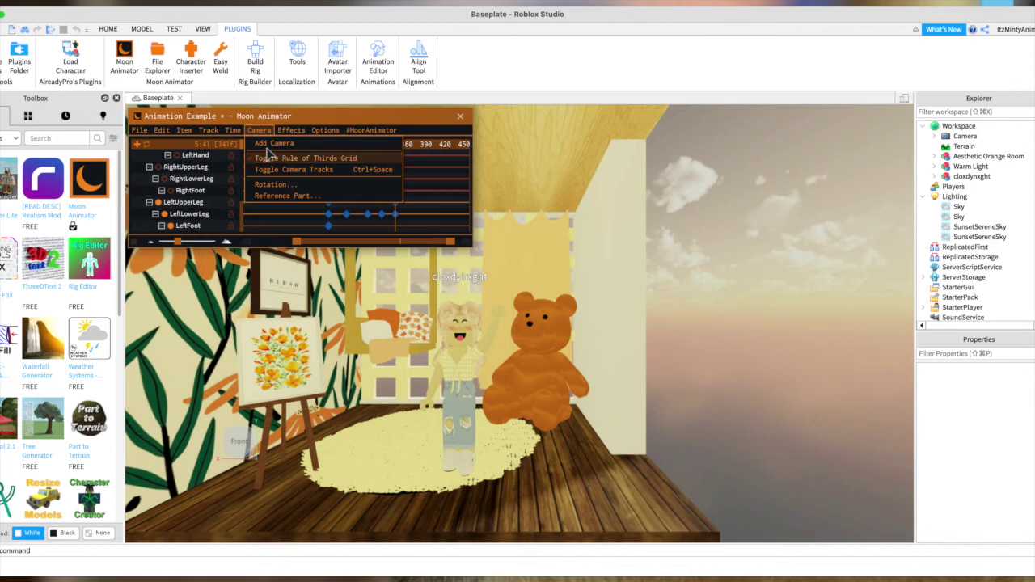
{"action": "left_click", "coordinate": [266, 146]}
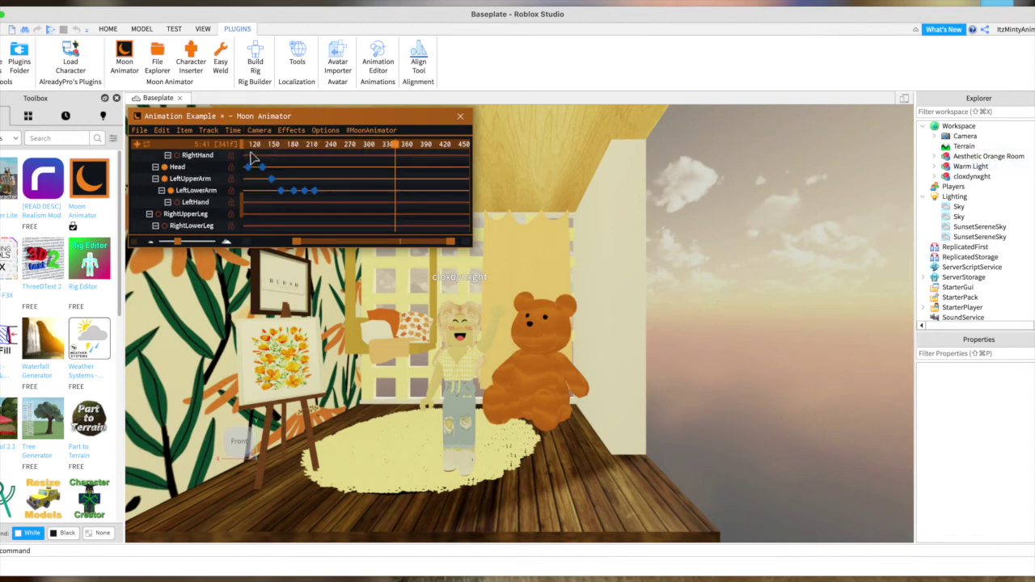
{"action": "scroll", "coordinate": [208, 194], "scroll_direction": "up", "scroll_amount": 5}
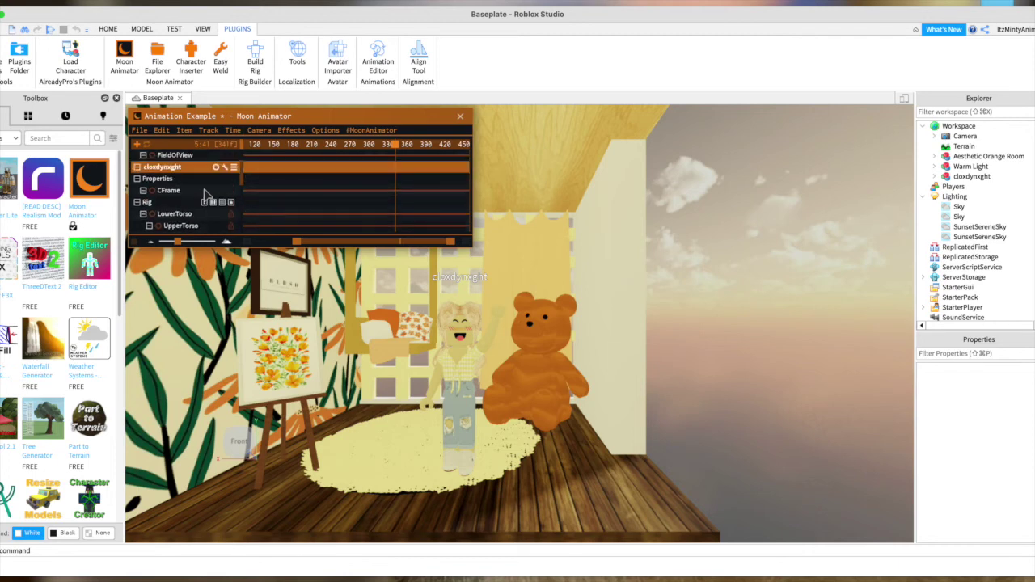
{"action": "scroll", "coordinate": [205, 195], "scroll_direction": "up", "scroll_amount": 3}
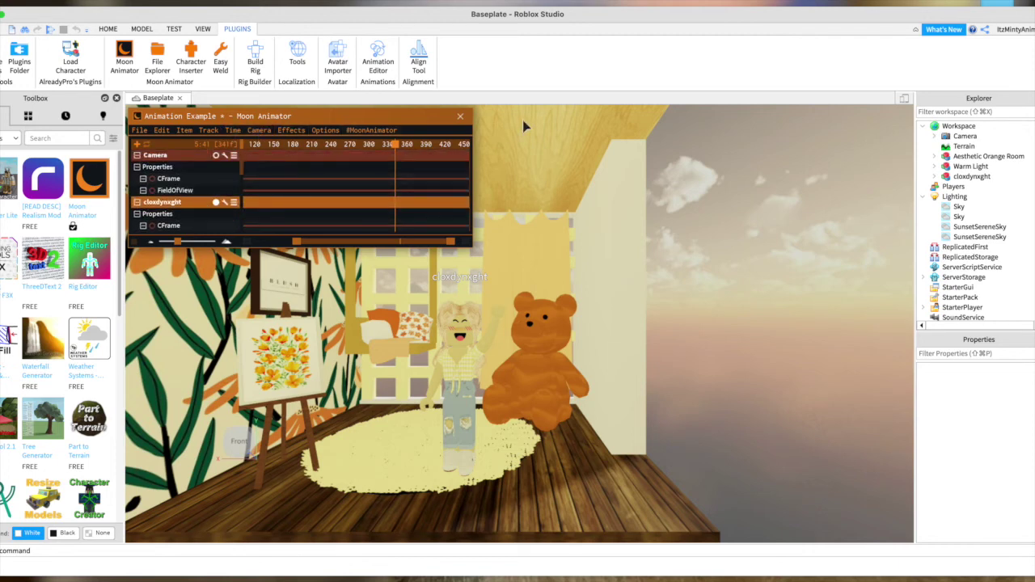
Set the FieldOfView of the workspace Camera to 50.
{"action": "left_click", "coordinate": [962, 136]}
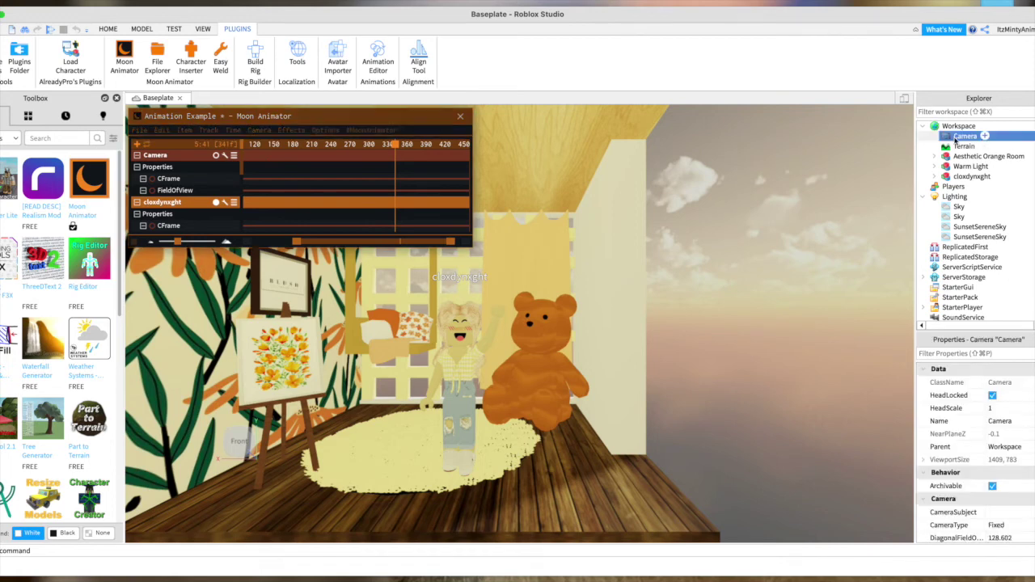
{"action": "scroll", "coordinate": [963, 472], "scroll_direction": "down", "scroll_amount": 3}
{"action": "scroll", "coordinate": [972, 477], "scroll_direction": "up", "scroll_amount": 3}
{"action": "scroll", "coordinate": [975, 445], "scroll_direction": "down", "scroll_amount": 3}
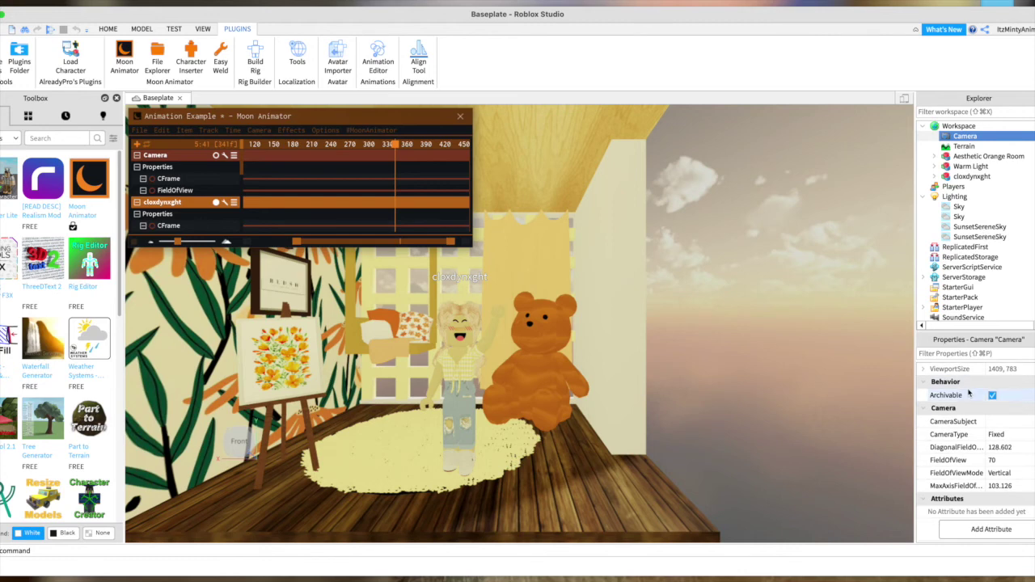
{"action": "left_click", "coordinate": [1004, 461]}
{"action": "key", "text": "Return"}
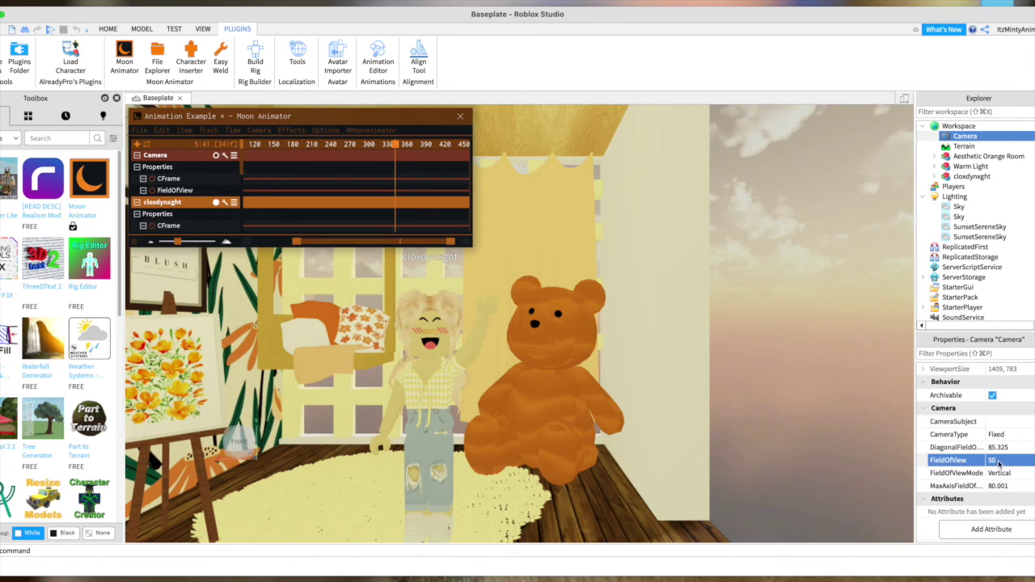
{"action": "left_click", "coordinate": [745, 317]}
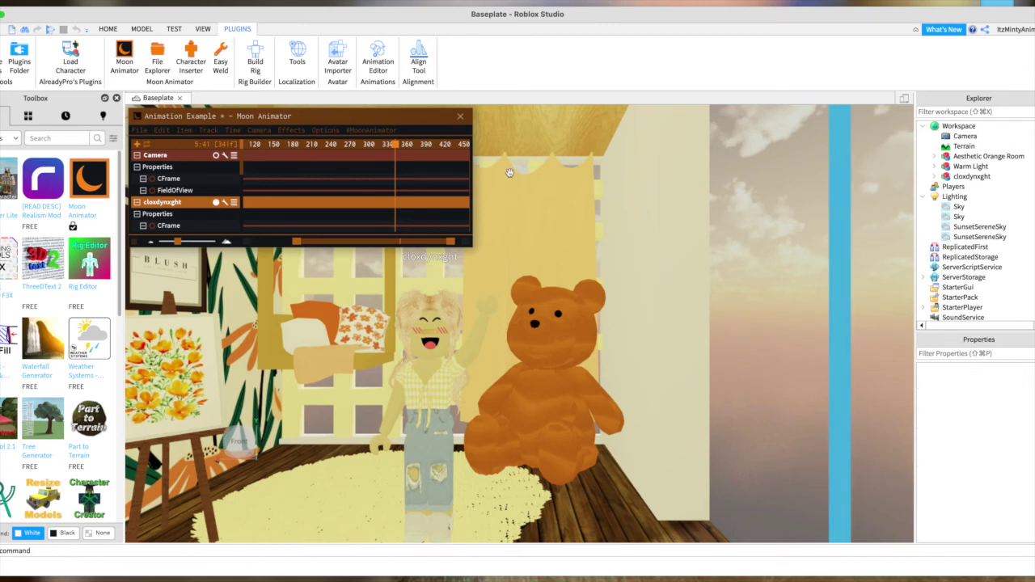
Add camera CFrame keyframes at frame 357 from the current view and at frame 381 with the camera moved forward toward the bear.
{"action": "left_click", "coordinate": [396, 148]}
{"action": "left_click_drag", "start_coordinate": [398, 146], "coordinate": [396, 147]}
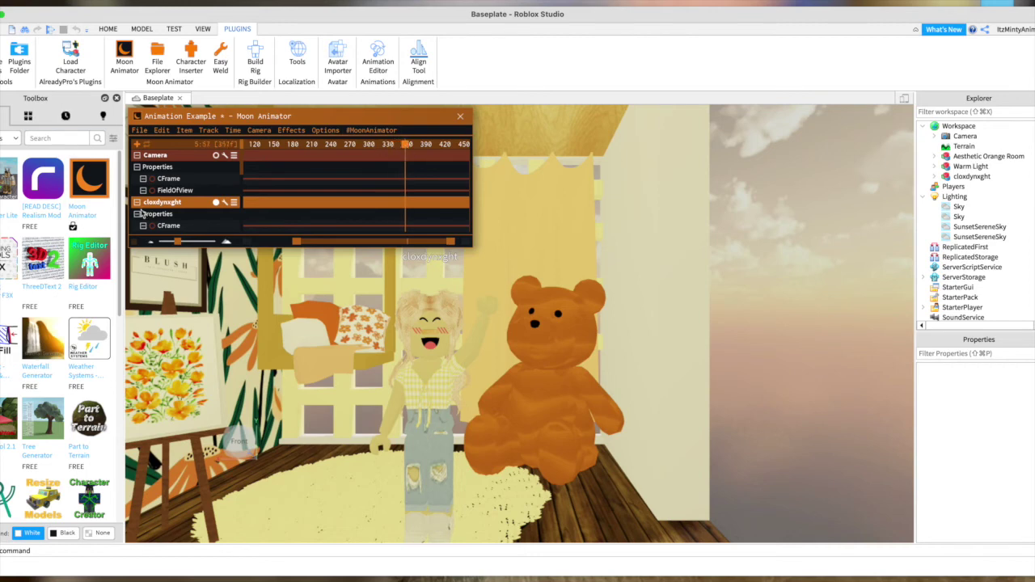
{"action": "left_click", "coordinate": [174, 181]}
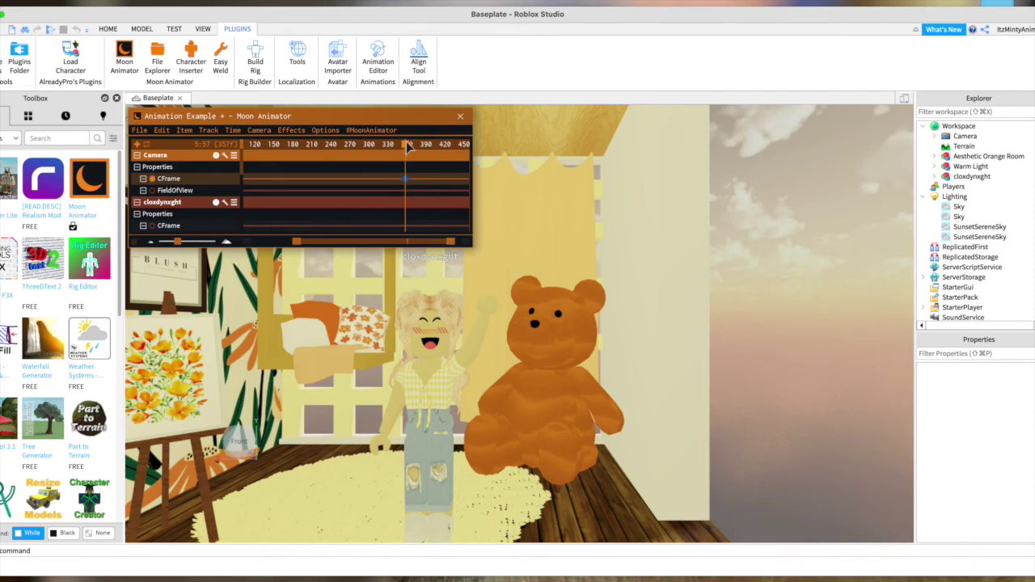
{"action": "key", "text": "w"}
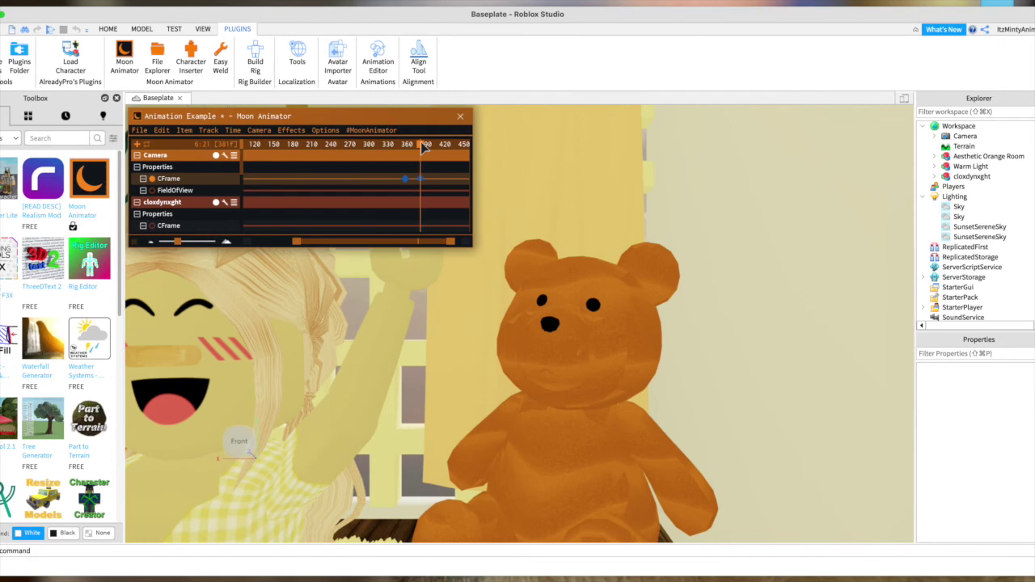
{"action": "key", "text": "w"}
Add camera CFrame keyframes at frame 402 close to the bear's face and at frame 422 with the camera pushed further forward.
{"action": "left_click_drag", "start_coordinate": [424, 145], "coordinate": [435, 147]}
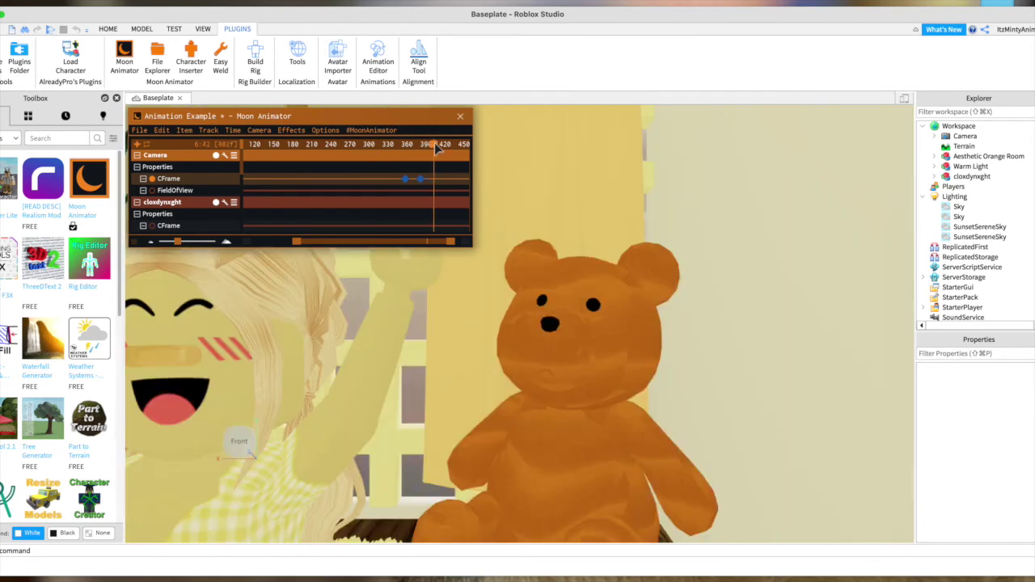
{"action": "key", "text": "w"}
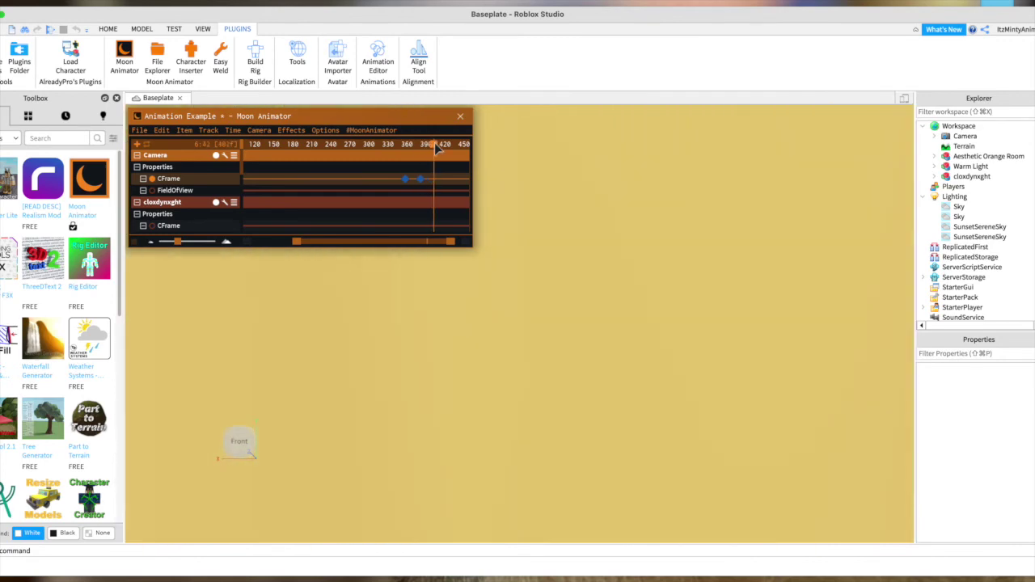
{"action": "key", "text": "s"}
{"action": "left_click_drag", "start_coordinate": [437, 147], "coordinate": [450, 149]}
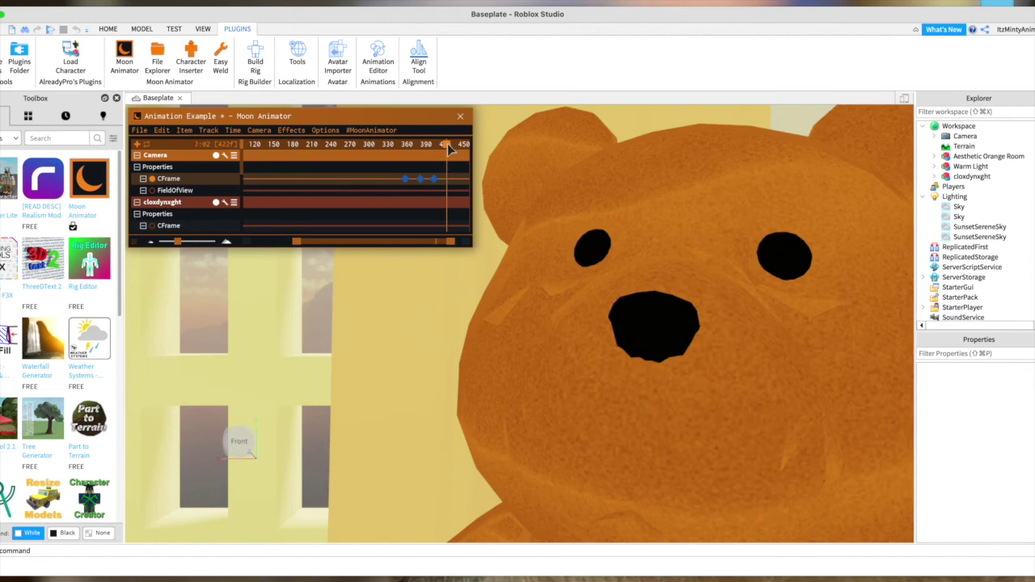
{"action": "key", "text": "w"}
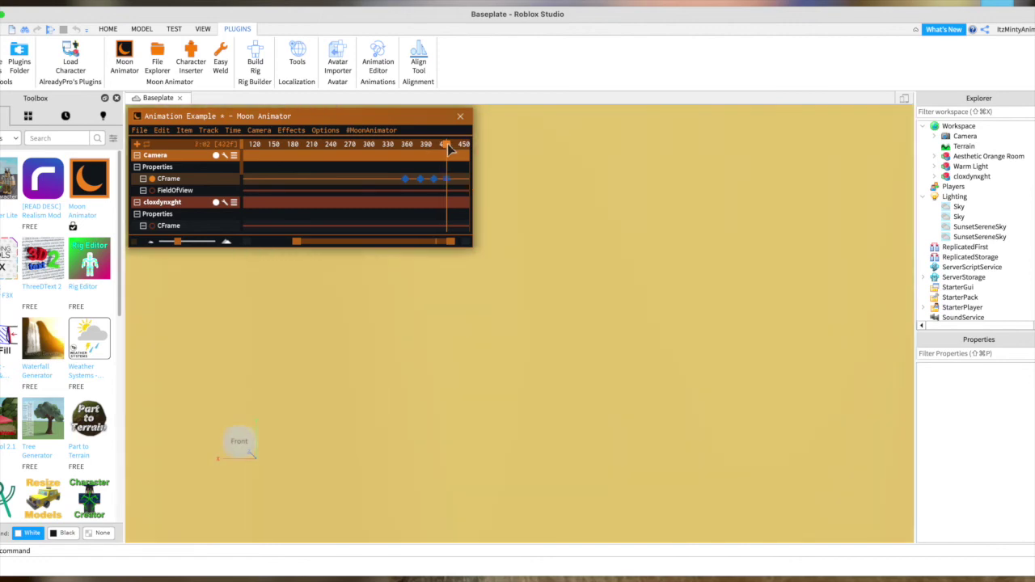
Add camera CFrame keyframes at frames 449 and 470, moving the camera forward, and play the animation from the start.
{"action": "mouse_move", "coordinate": [450, 149]}
{"action": "left_mouse_down"}
{"action": "mouse_move", "coordinate": [467, 148]}
{"action": "mouse_move", "coordinate": [444, 153]}
{"action": "left_mouse_up"}
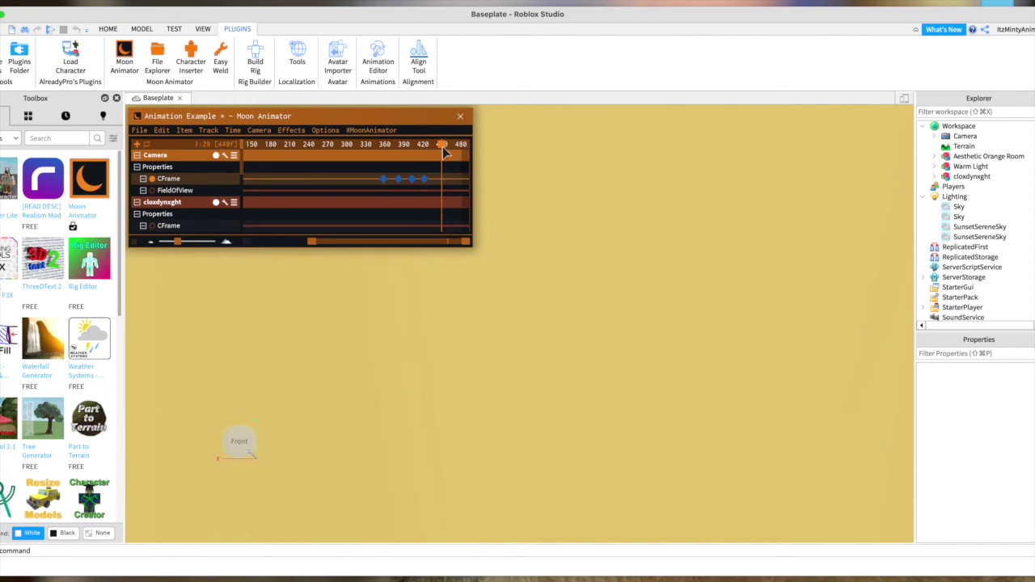
{"action": "key", "text": "w"}
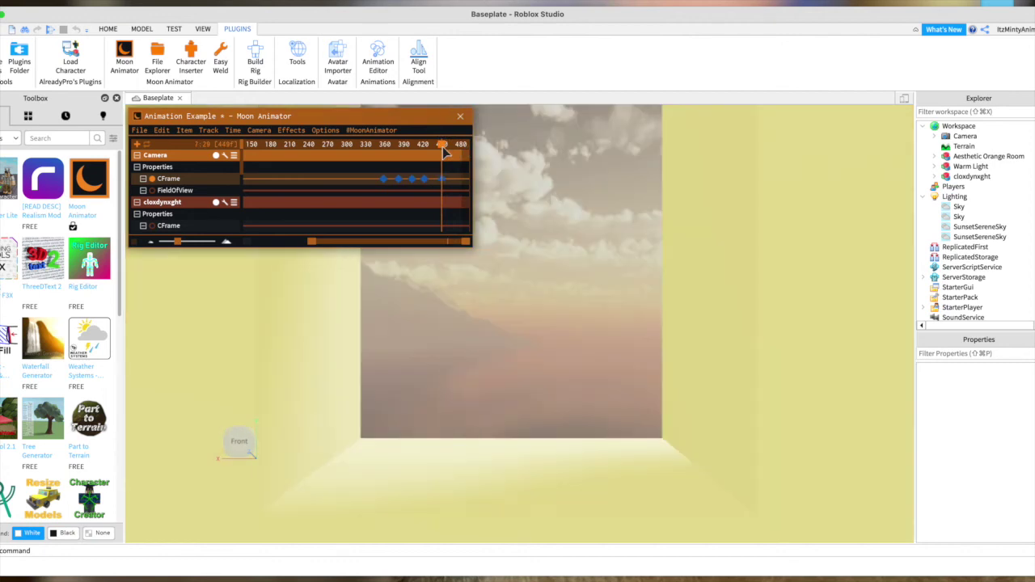
{"action": "key", "text": "equal"}
{"action": "left_click_drag", "start_coordinate": [444, 152], "coordinate": [457, 154]}
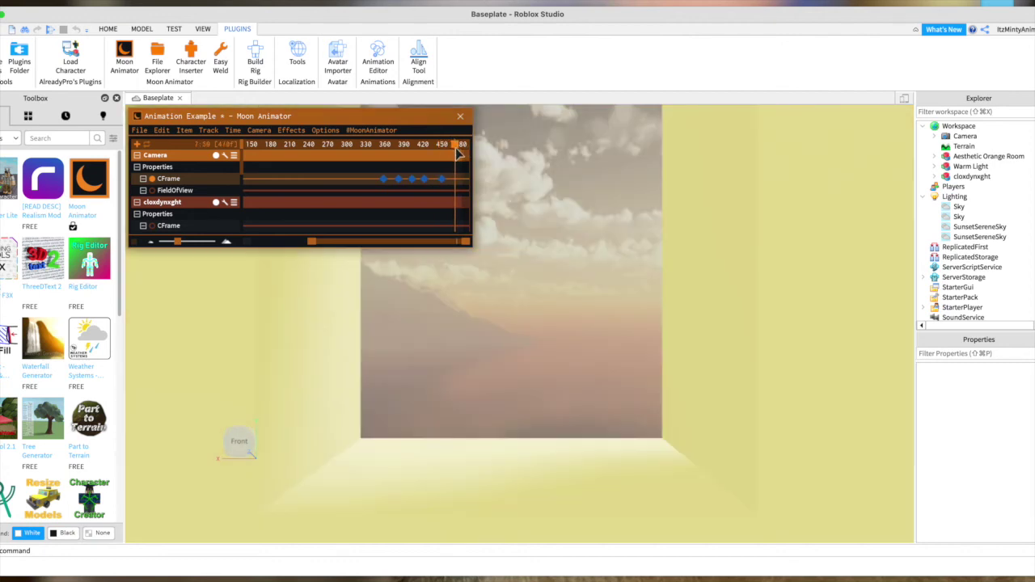
{"action": "key", "text": "w"}
{"action": "left_click_drag", "start_coordinate": [458, 154], "coordinate": [207, 148]}
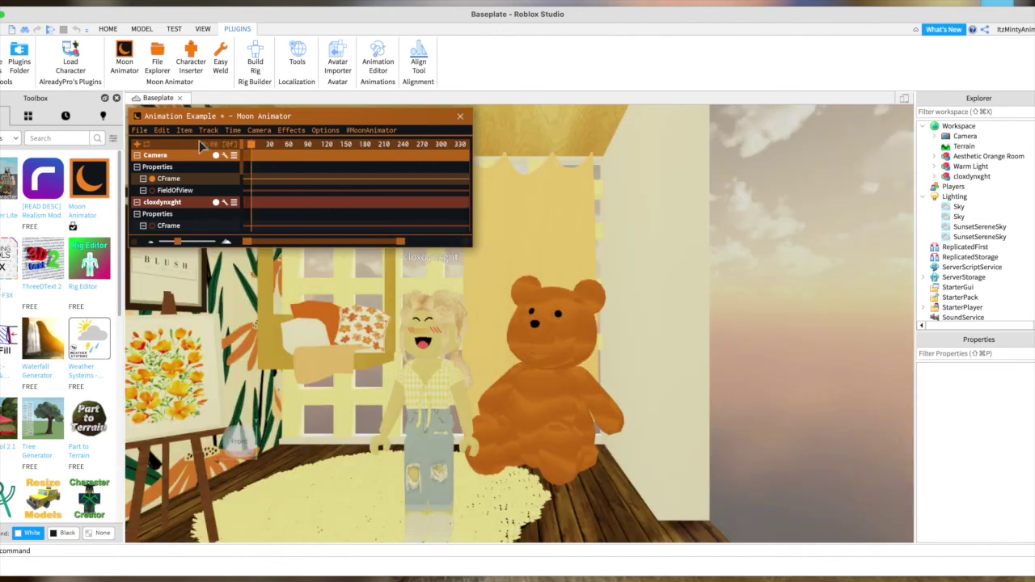
{"action": "key", "text": "space"}
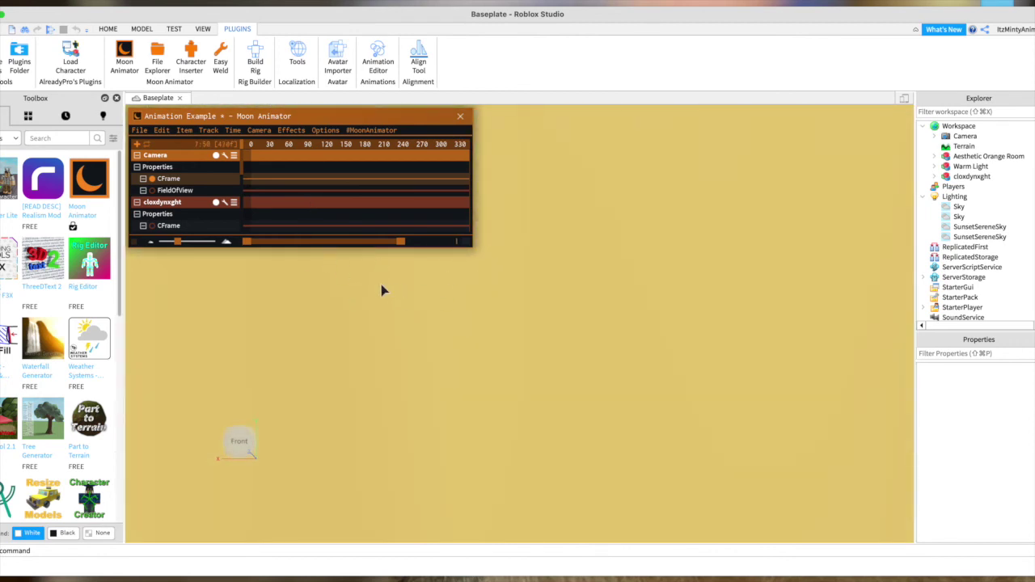
Fit the whole timeline range in the Moon Animator window and make the window narrower and shorter.
{"action": "left_click_drag", "start_coordinate": [398, 247], "coordinate": [508, 240]}
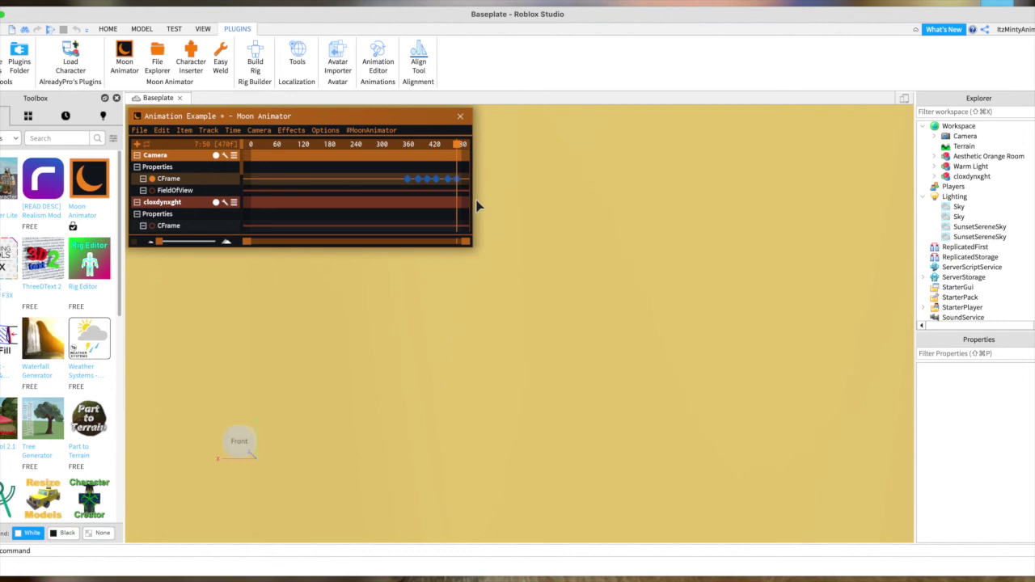
{"action": "left_click_drag", "start_coordinate": [472, 195], "coordinate": [400, 197]}
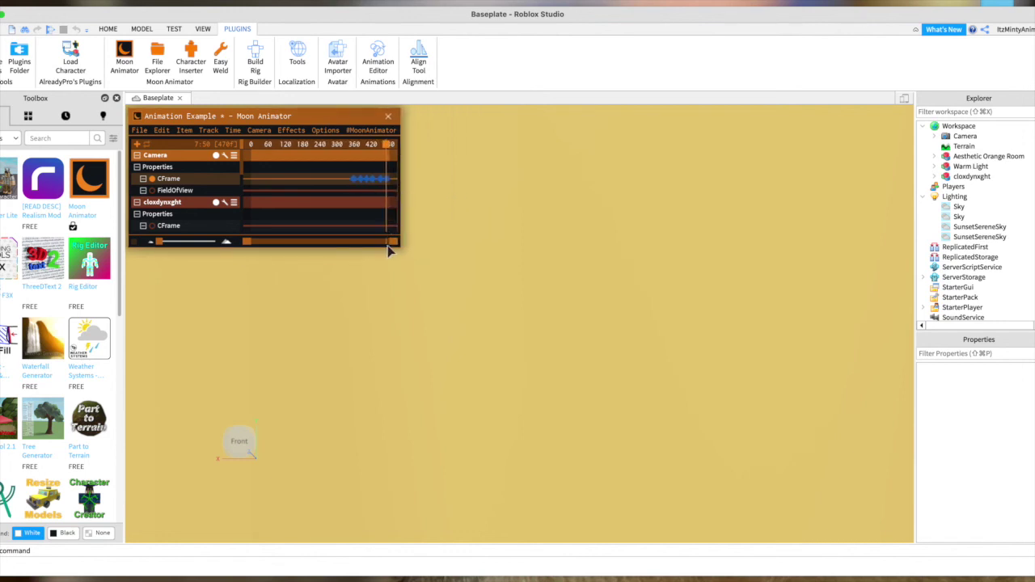
{"action": "mouse_move", "coordinate": [313, 121]}
{"action": "left_mouse_down"}
{"action": "mouse_move", "coordinate": [306, 158]}
{"action": "mouse_move", "coordinate": [305, 144]}
{"action": "mouse_move", "coordinate": [323, 145]}
{"action": "mouse_move", "coordinate": [322, 117]}
{"action": "mouse_move", "coordinate": [355, 217]}
{"action": "mouse_move", "coordinate": [315, 118]}
{"action": "left_mouse_up"}
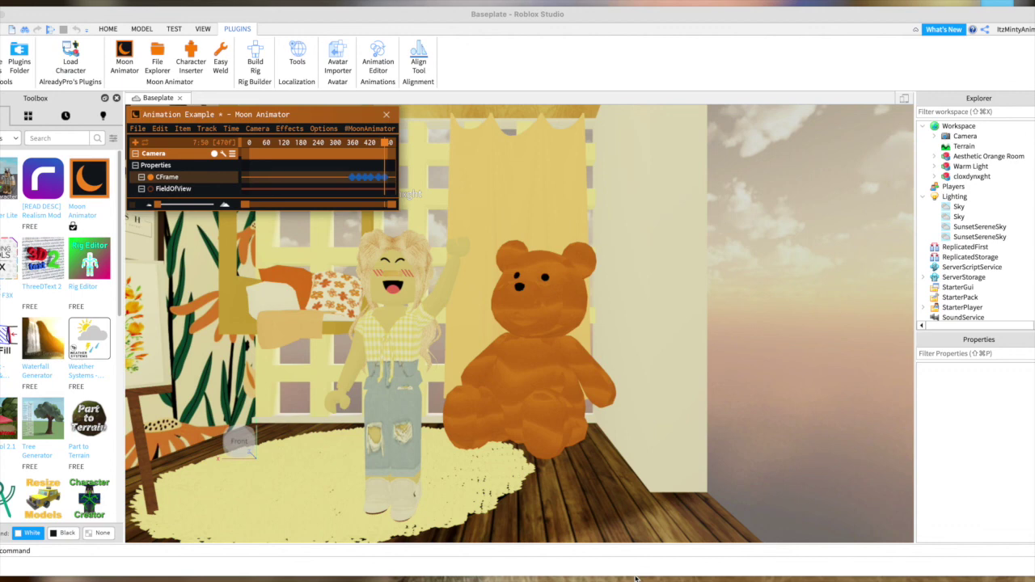
Return to frame 0, move the Moon Animator window out of the scene view, and play the whole animation.
{"action": "left_click_drag", "start_coordinate": [383, 145], "coordinate": [251, 145]}
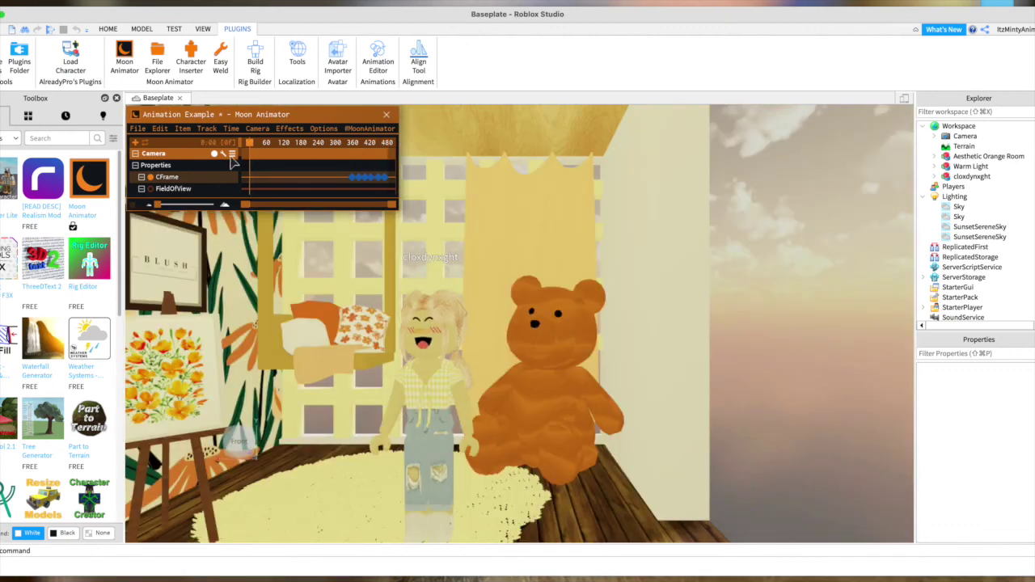
{"action": "left_click_drag", "start_coordinate": [302, 115], "coordinate": [475, 550]}
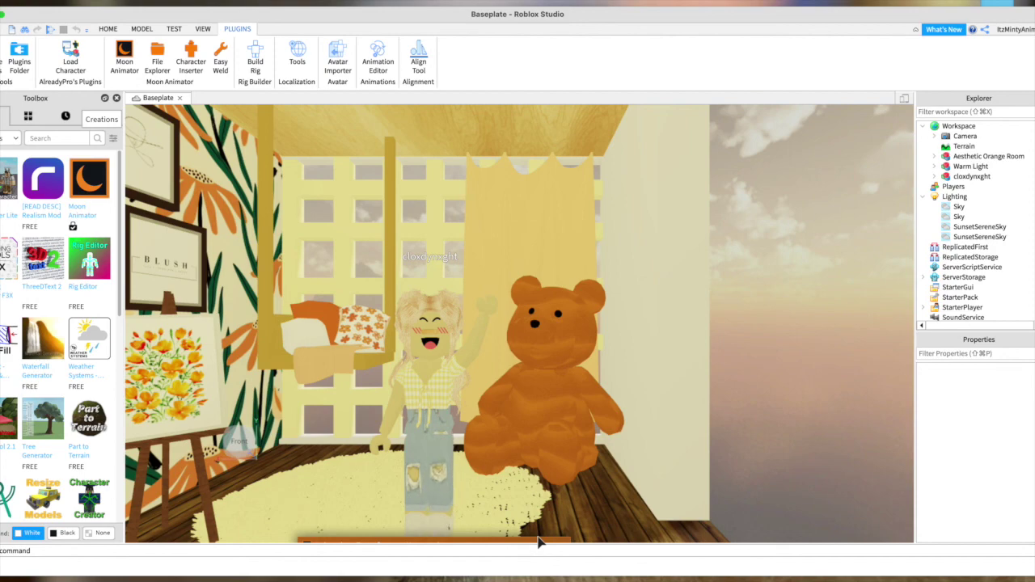
{"action": "key", "text": "w"}
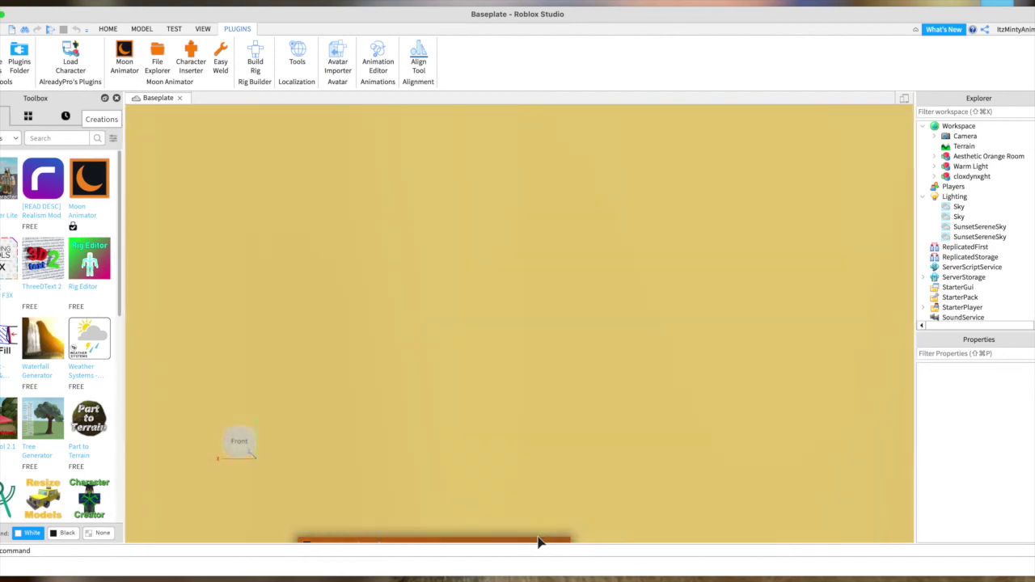